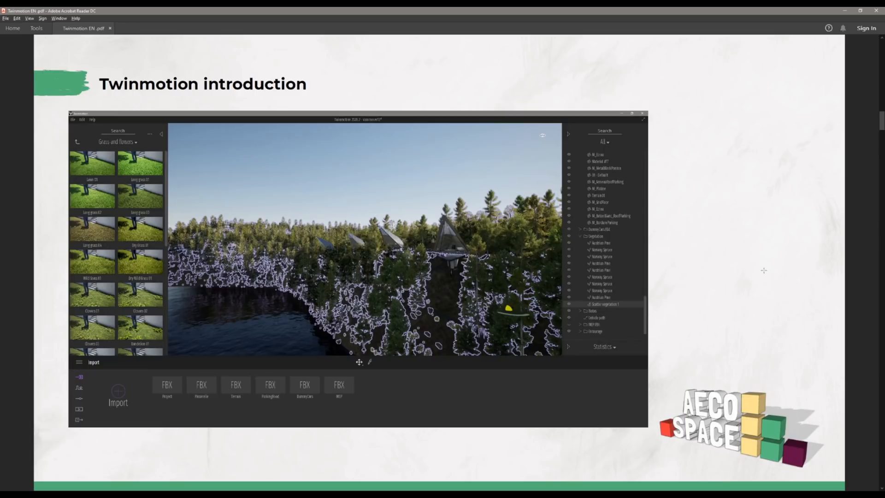
Step: Return the library to its top-level categories and examine collapsing and restoring the side panels
scroll(762, 278, down, 1)
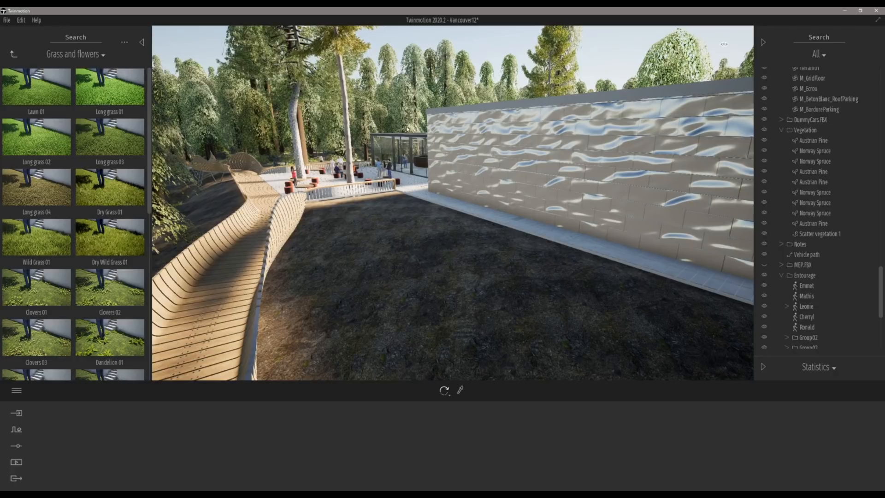
right_drag(526, 157, 349, 182)
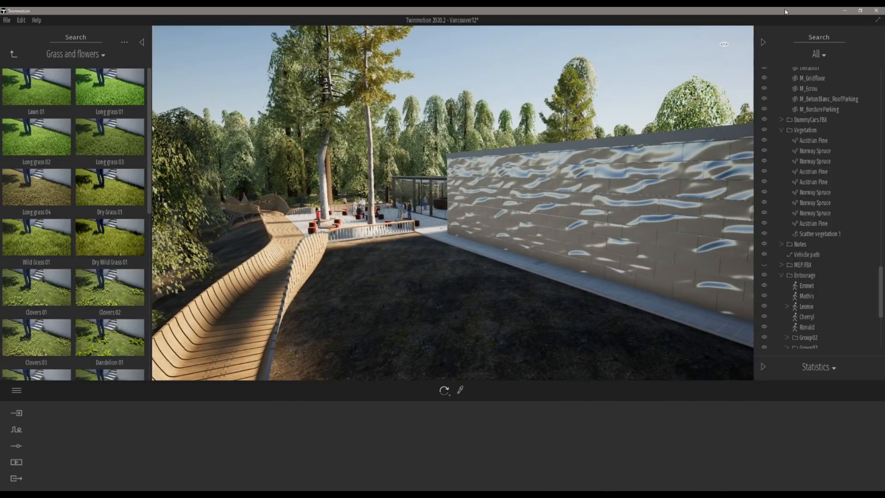
click(14, 55)
click(13, 54)
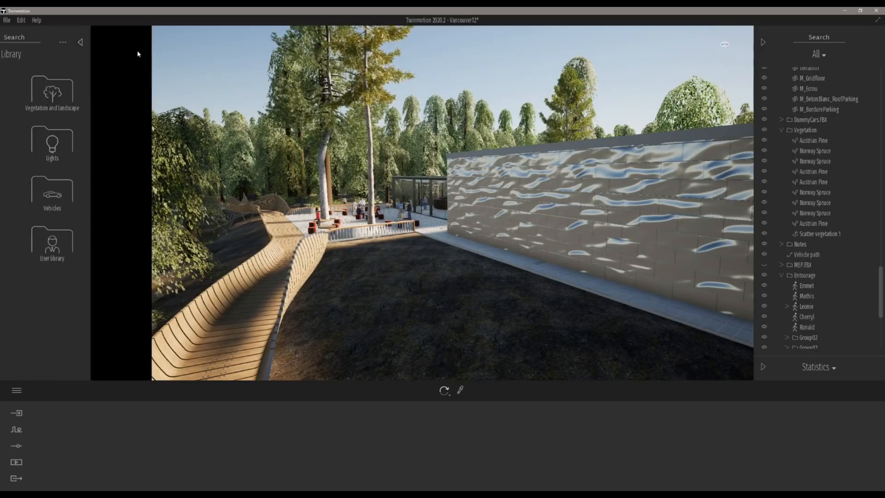
click(139, 43)
click(8, 43)
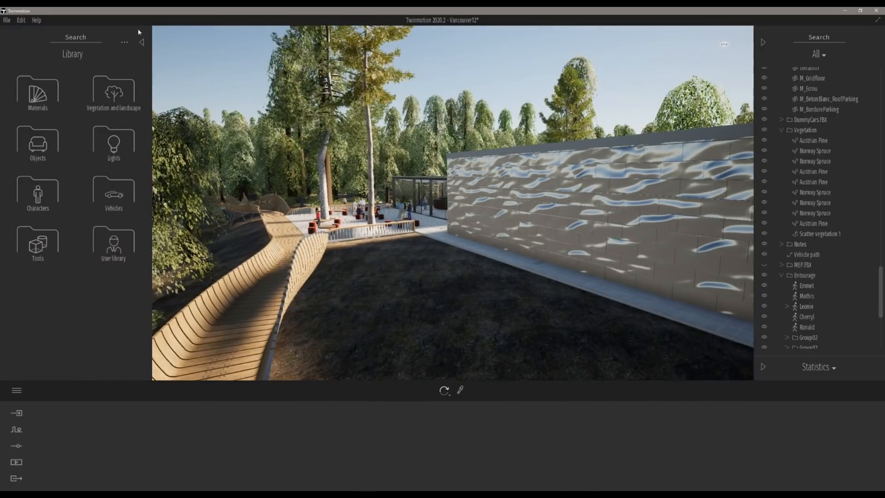
click(762, 41)
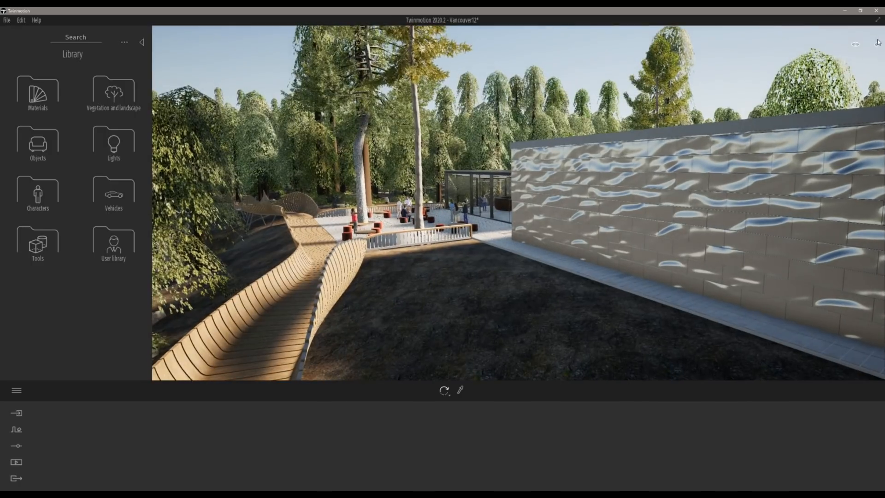
click(876, 46)
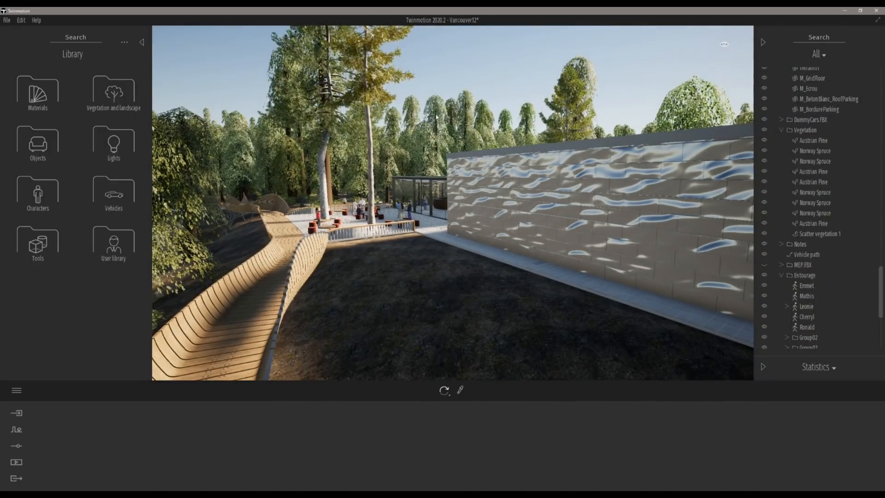
Step: Open the Import panel and examine the import dialog's options and file browser, cancelling without importing
click(19, 414)
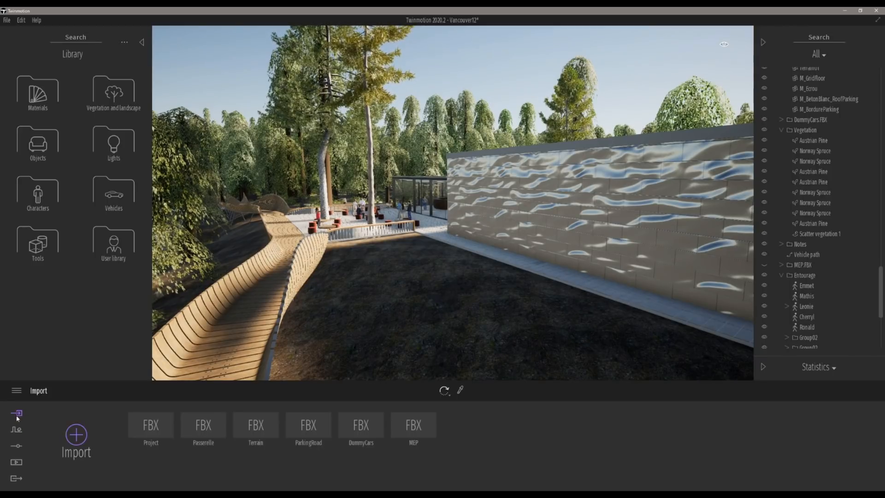
click(76, 434)
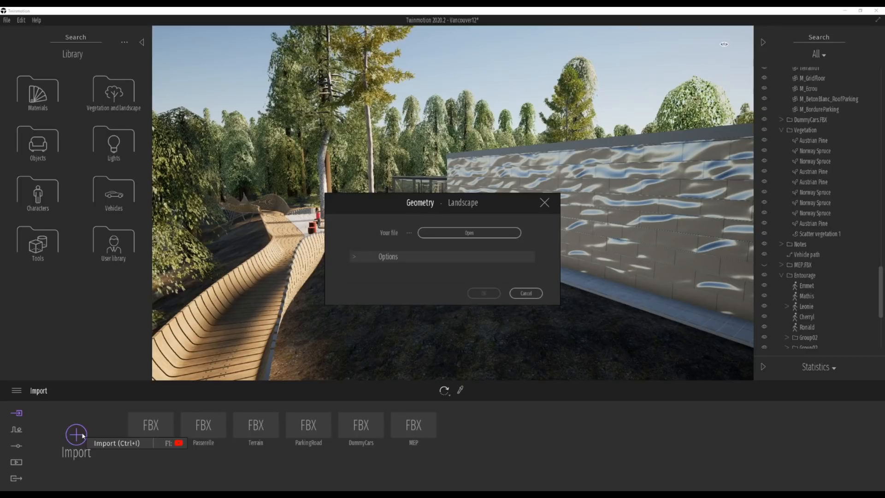
click(401, 257)
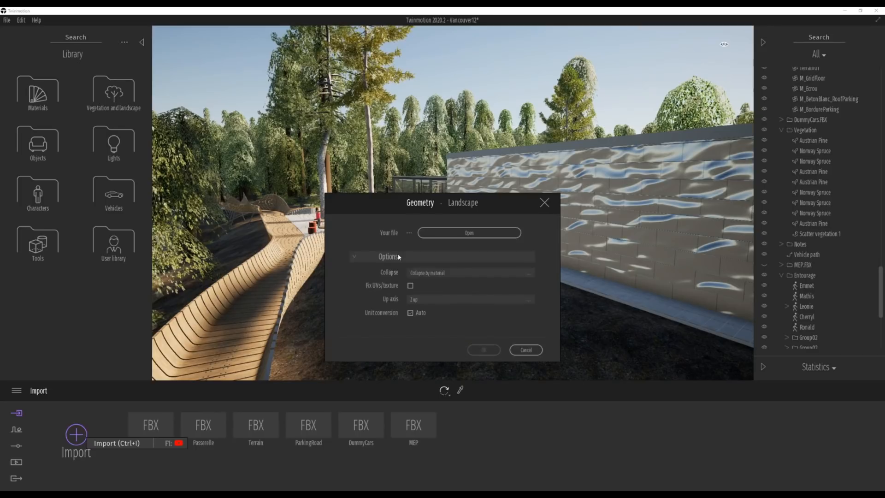
click(481, 234)
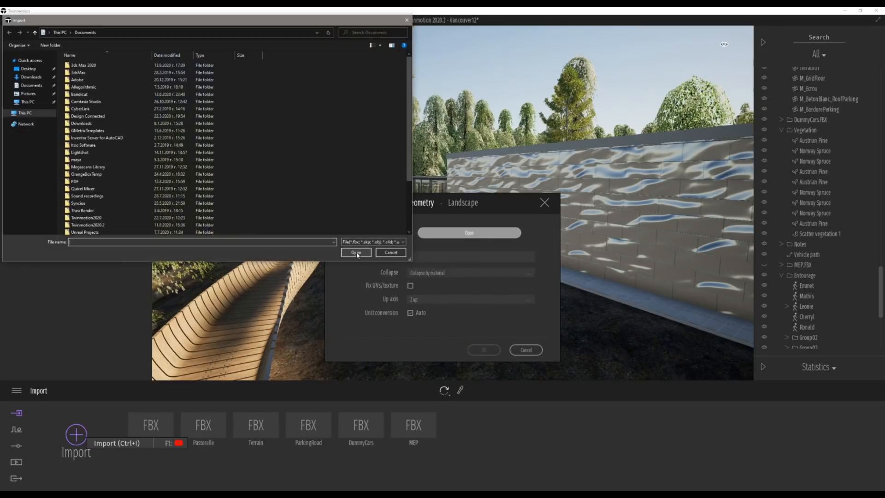
click(357, 242)
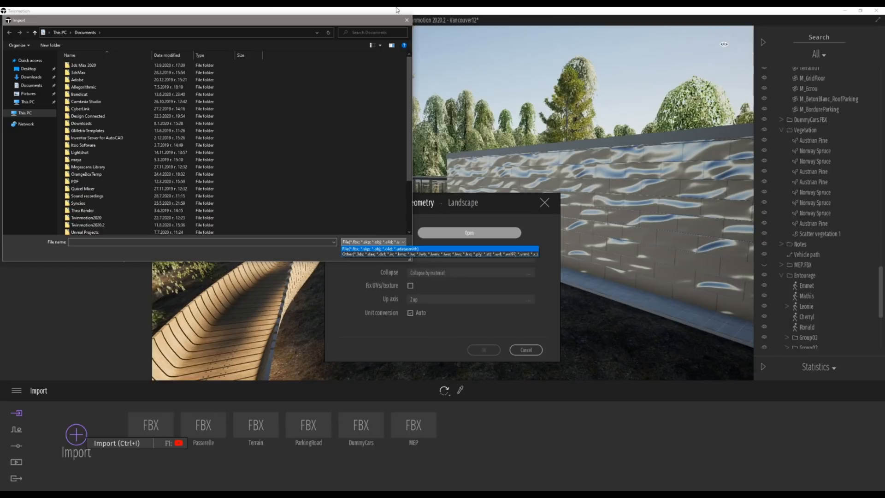
click(406, 20)
click(544, 202)
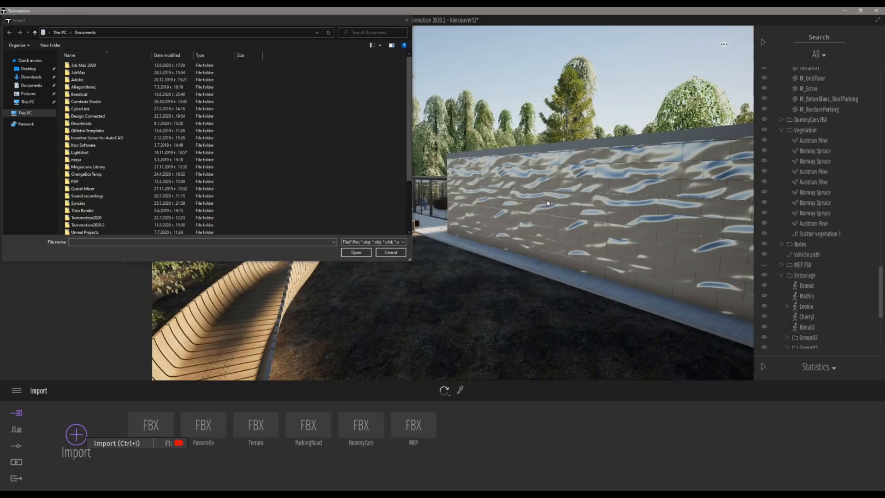
click(406, 20)
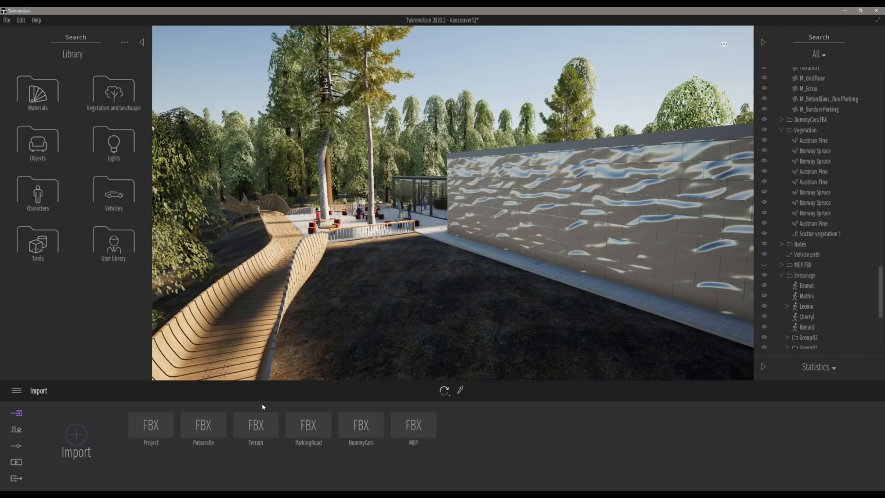
Step: Browse the Context and Settings panels of the dock
click(17, 429)
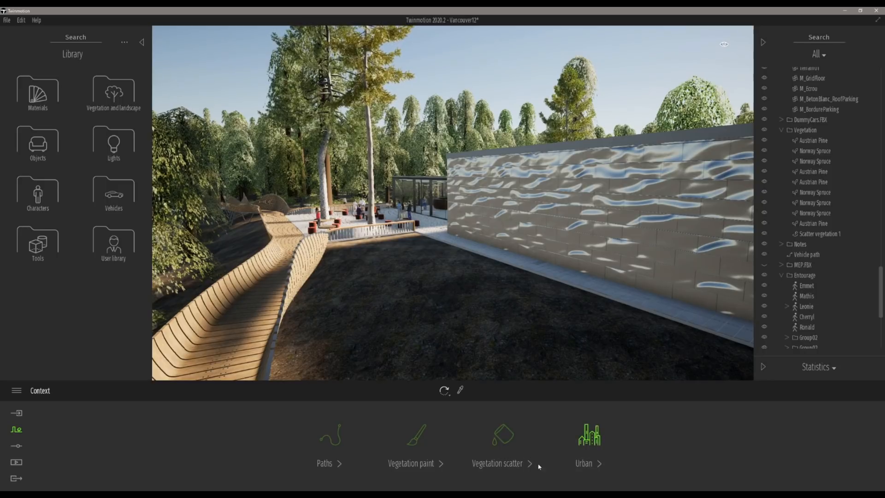
click(17, 446)
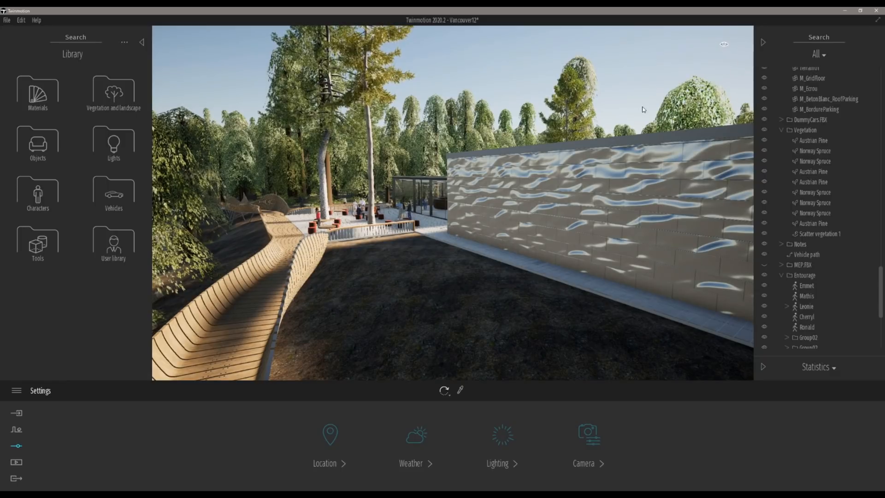
Step: Adjust the time of day from the viewport's ambiance menu
mouse_move(724, 46)
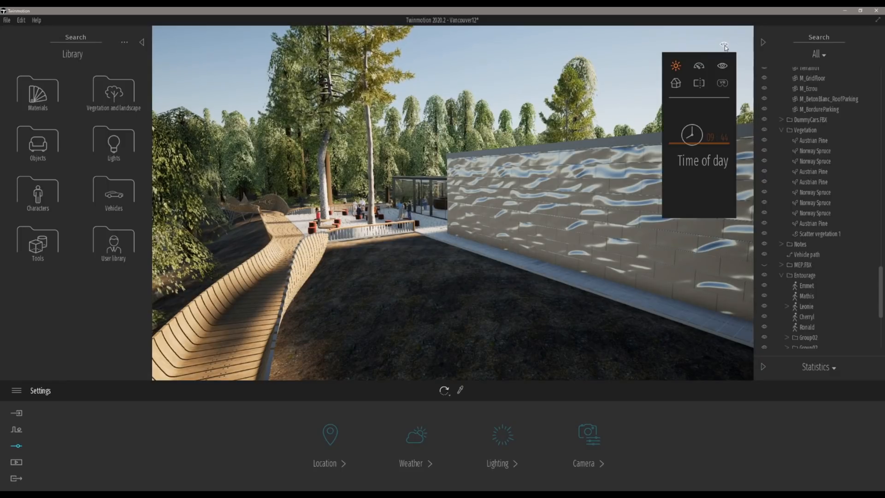
drag(687, 144, 695, 178)
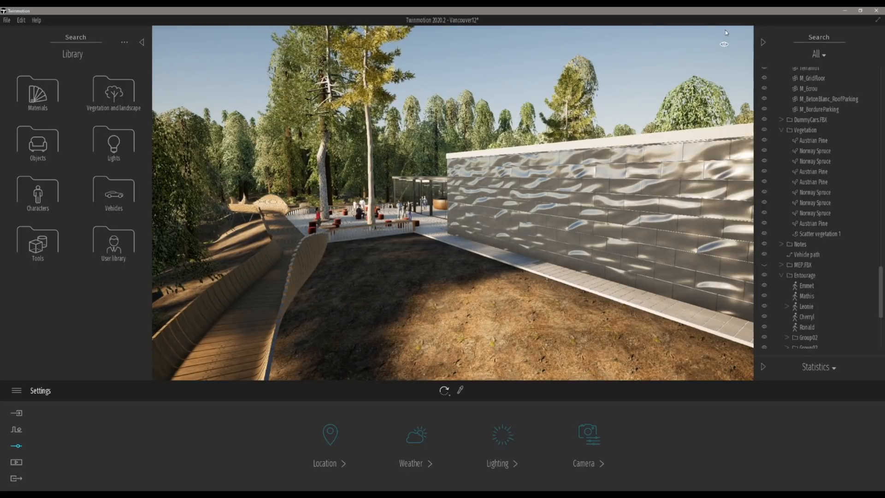
mouse_move(724, 44)
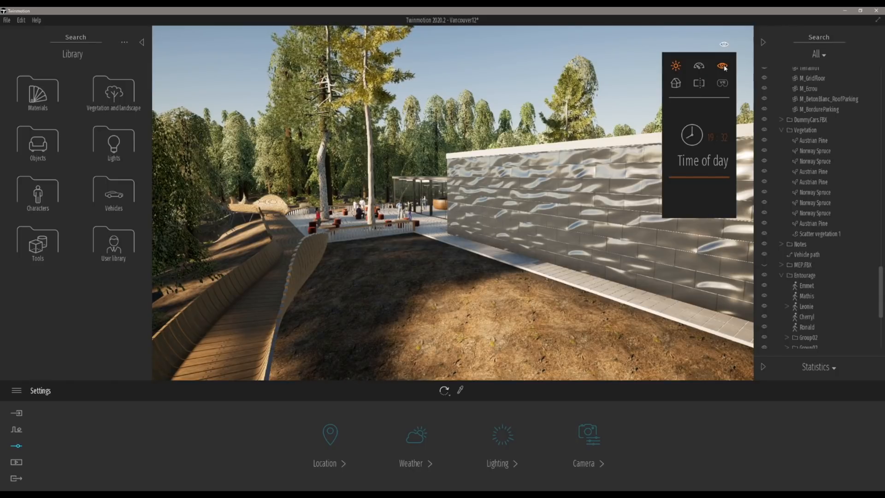
click(725, 66)
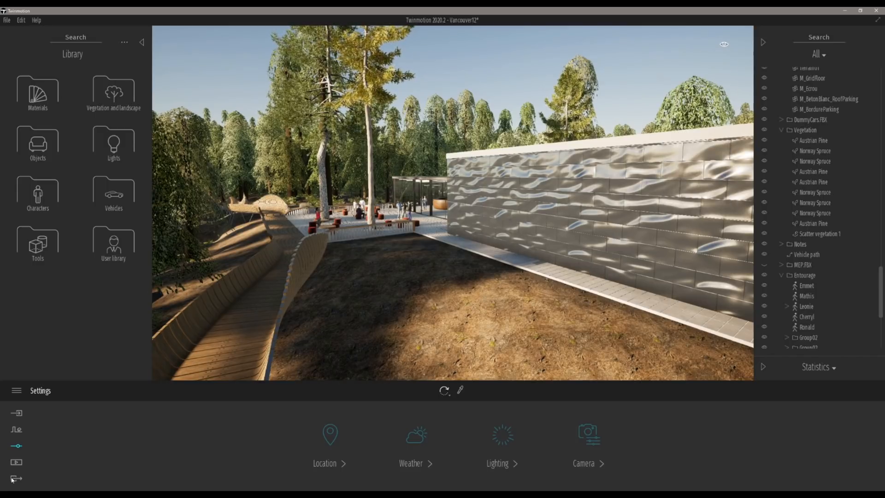
Step: Browse the Media and Export panels and expand the Statistics panel
click(16, 465)
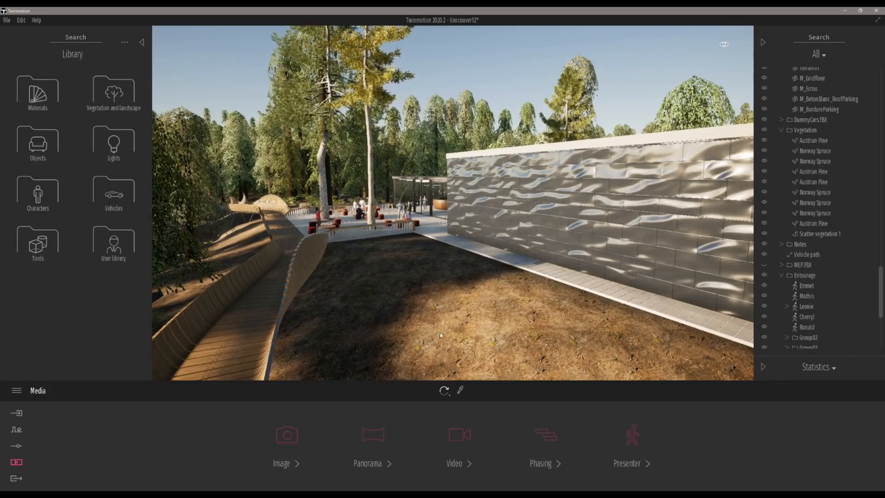
mouse_move(379, 469)
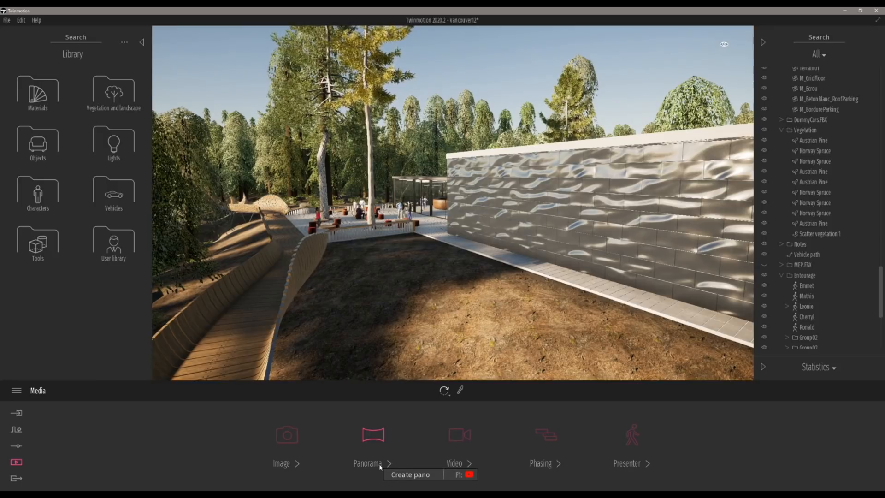
mouse_move(454, 438)
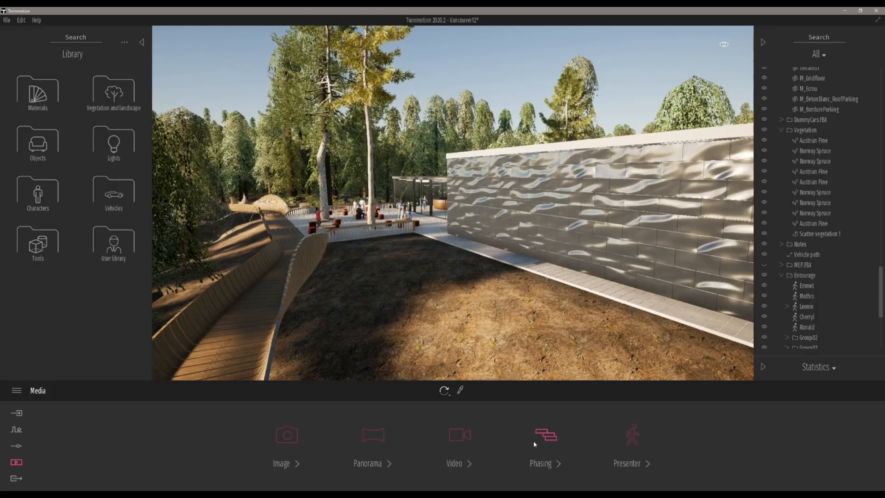
mouse_move(540, 441)
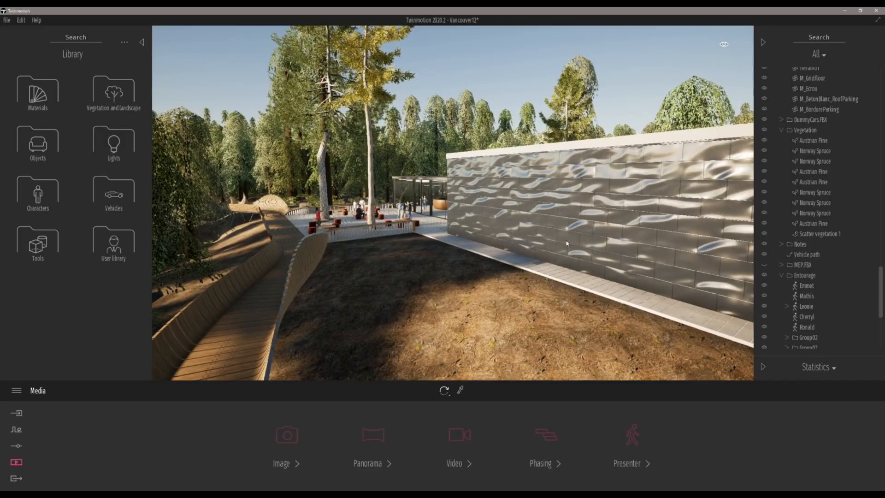
click(18, 476)
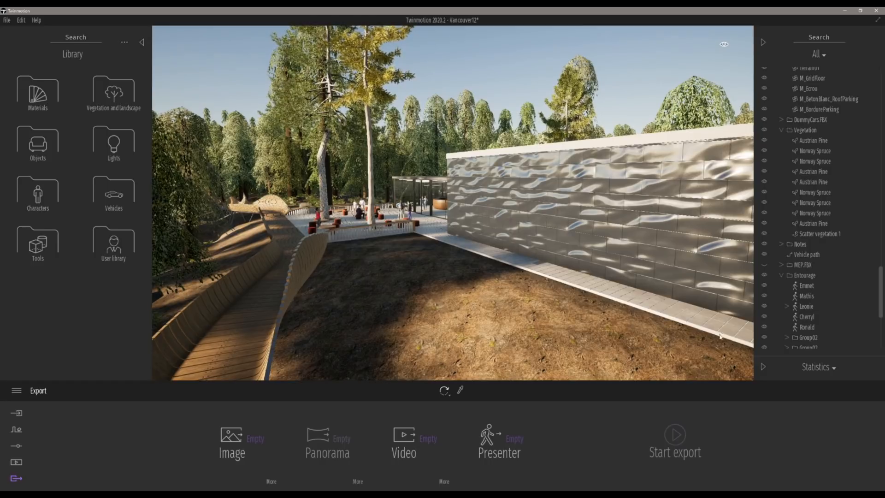
click(763, 367)
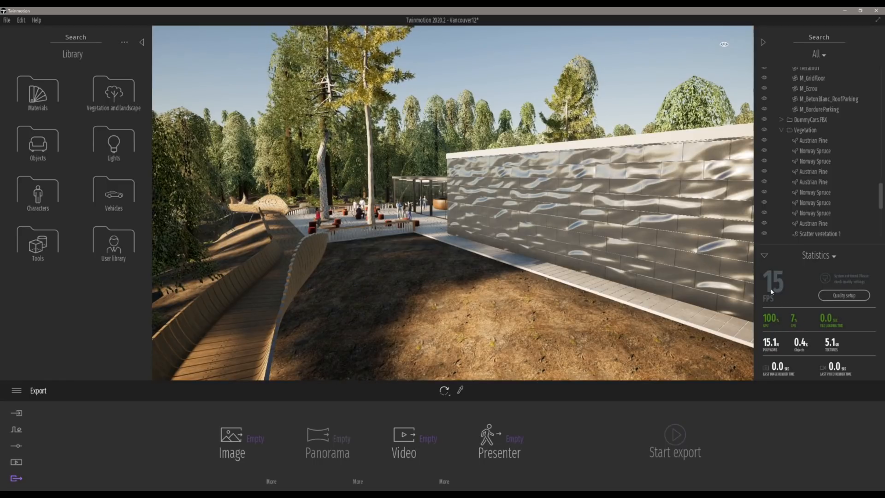
Step: Navigate the viewport along the path beside the building
right_drag(452, 202, 424, 200)
key(w)
right_drag(636, 280, 694, 281)
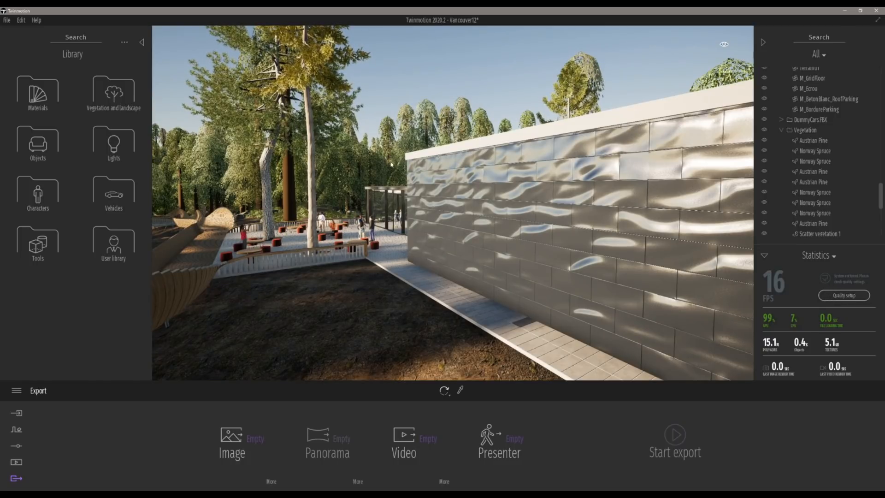
right_drag(348, 170, 287, 161)
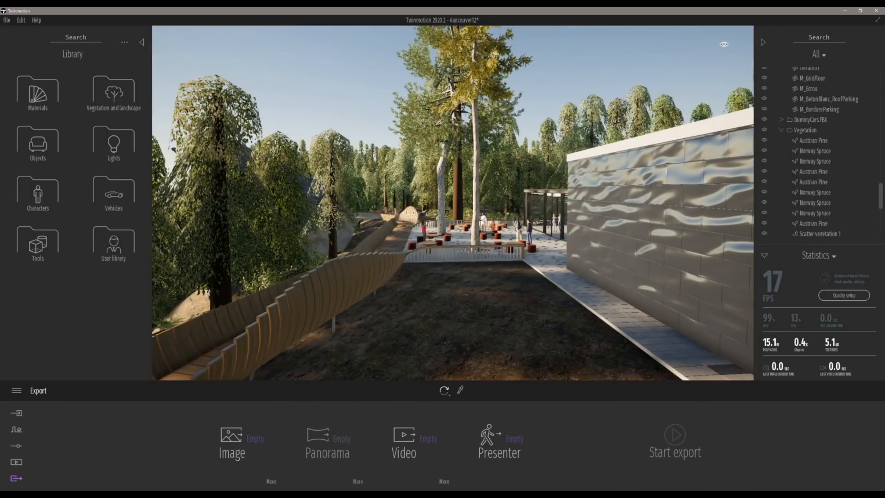
Step: Select Scatter vegetation 1 in the scene tree and hide it from the viewport
click(596, 116)
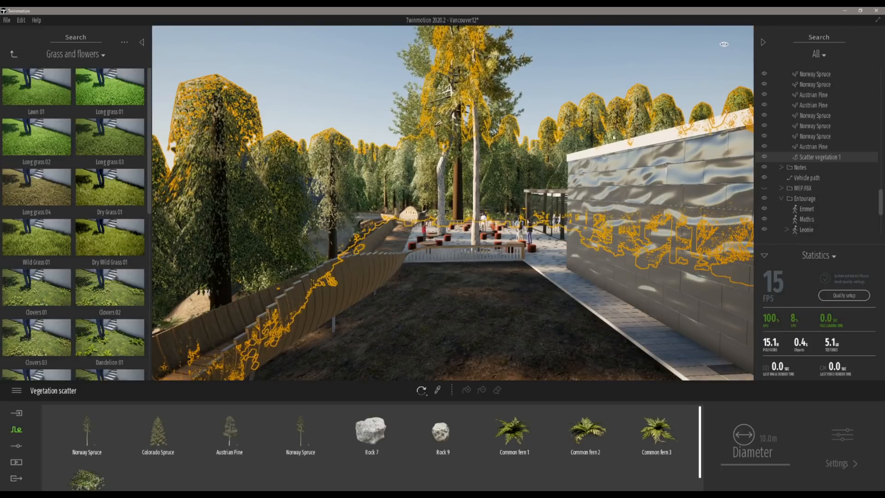
click(765, 157)
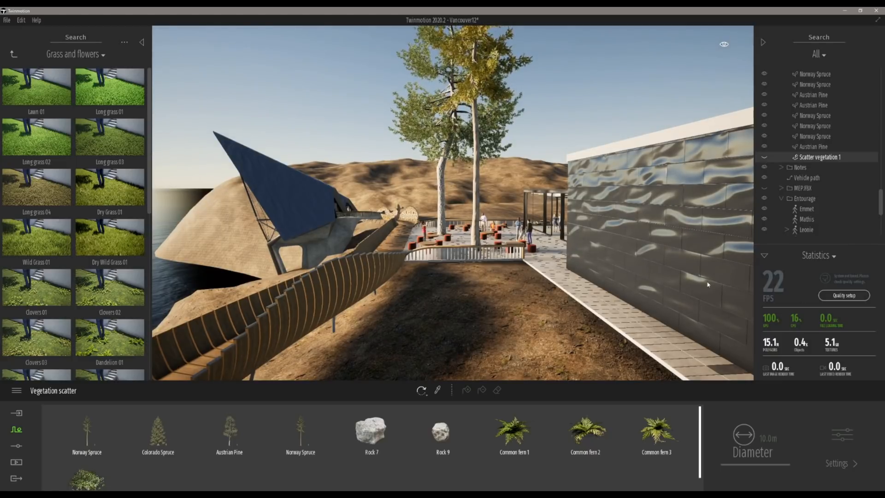
right_drag(600, 221, 341, 220)
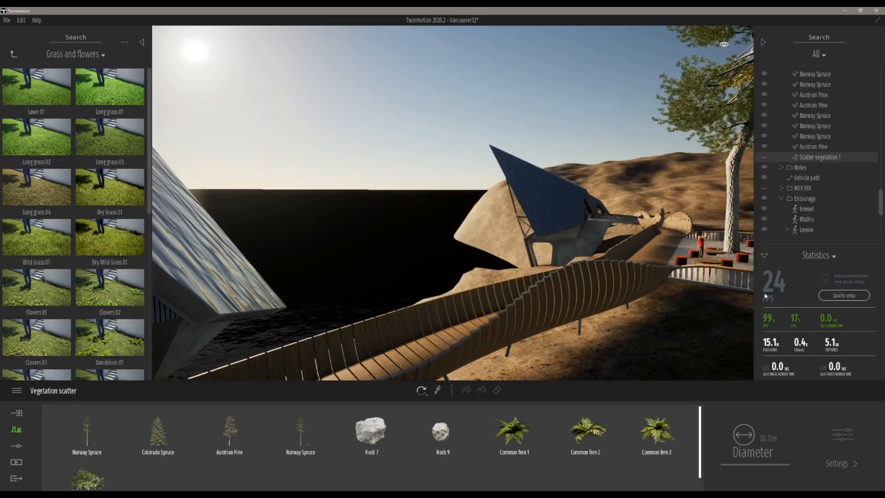
right_drag(599, 258, 714, 259)
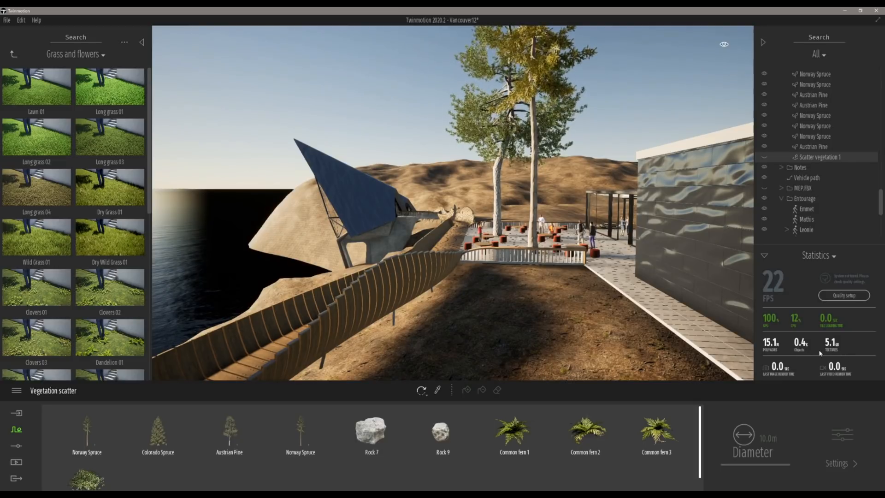
right_drag(506, 324, 535, 322)
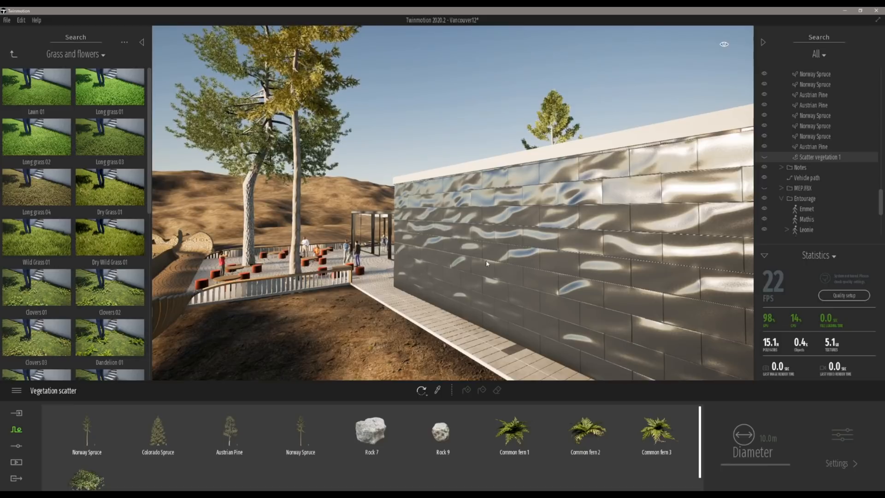
Step: Switch to the presentation PDF to show the next slide, then return to Twinmotion and orbit the scene
click(155, 494)
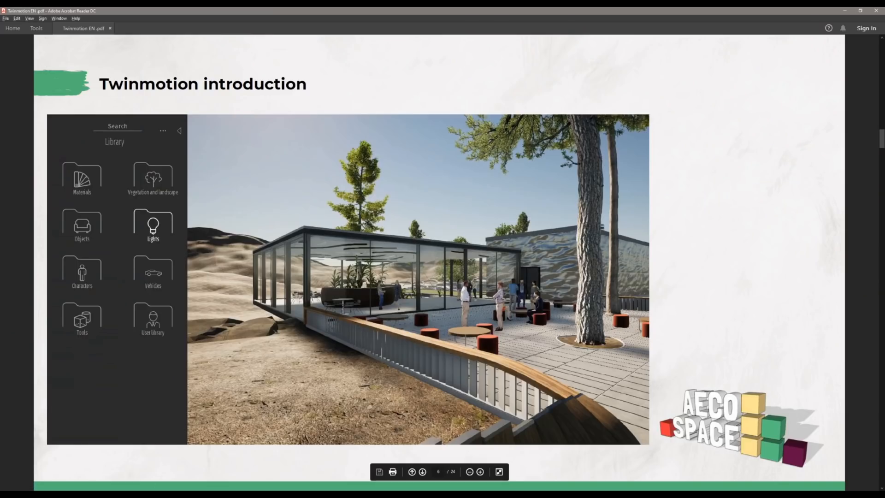
key(Right)
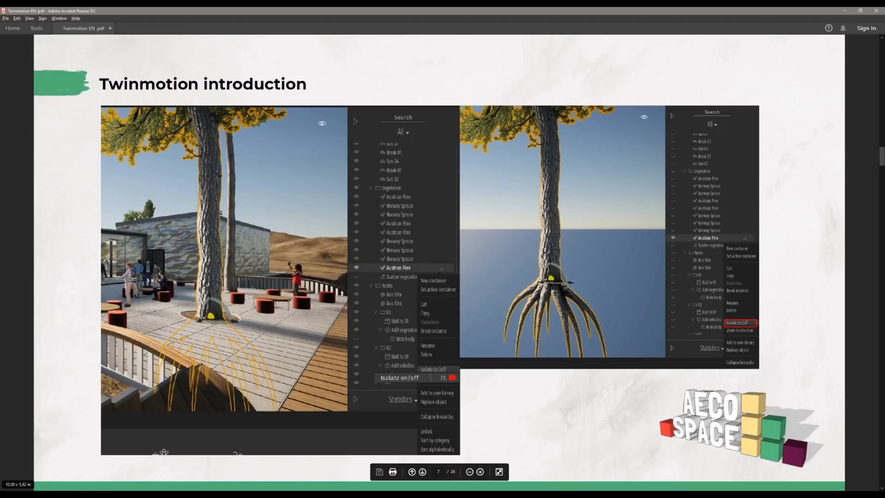
key(alt+Tab)
right_drag(408, 245, 314, 256)
right_drag(381, 252, 420, 240)
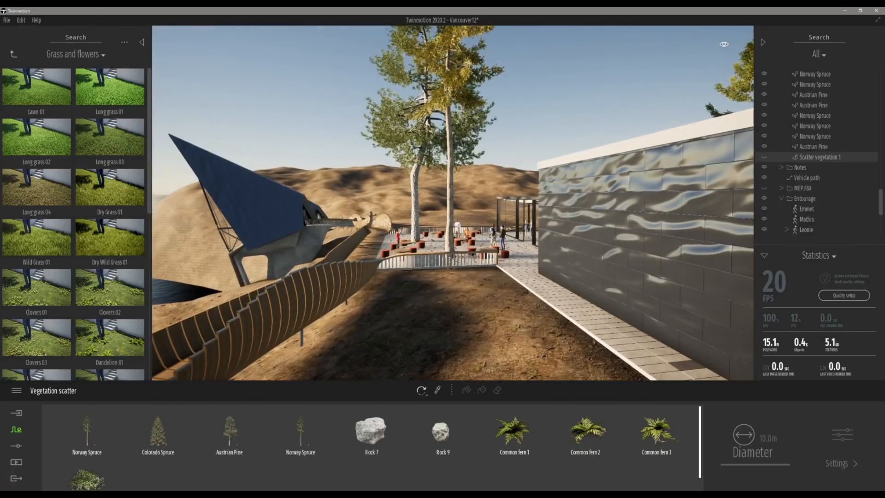
Step: Select a Norway Spruce tree in the viewport and move it across the ground beside the path with the Move gizmo
click(448, 186)
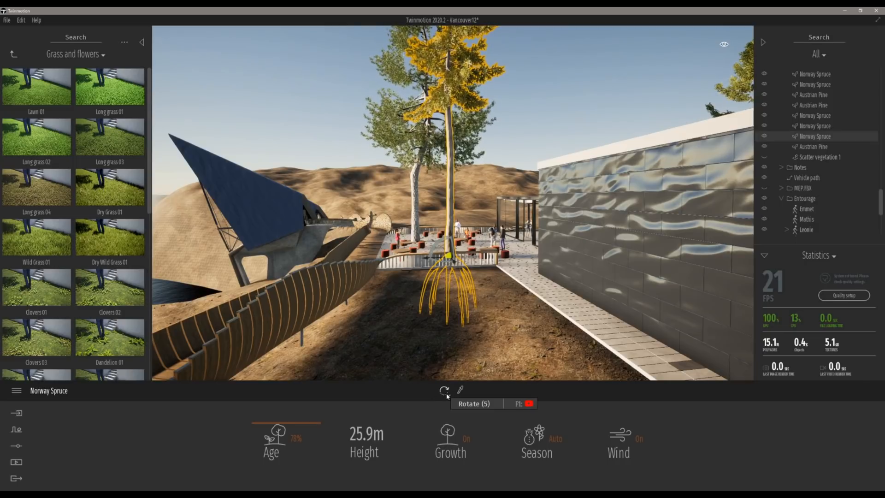
mouse_move(451, 398)
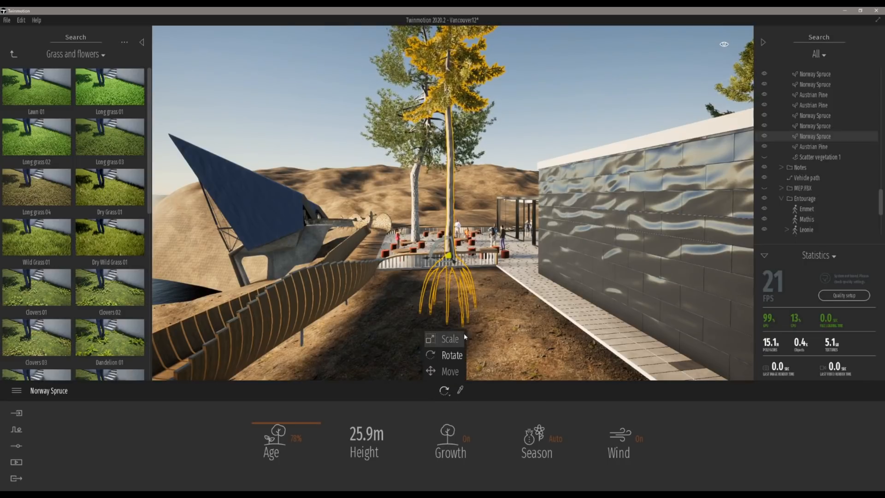
click(443, 373)
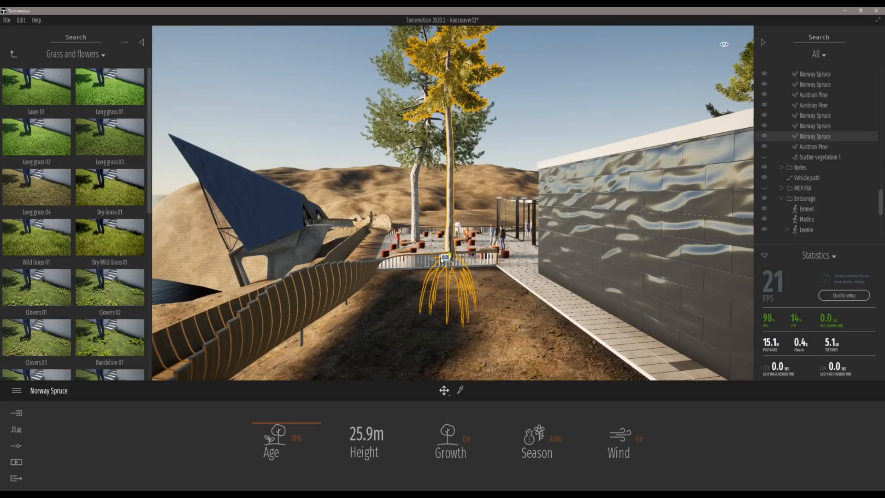
drag(442, 261, 334, 322)
drag(423, 303, 430, 256)
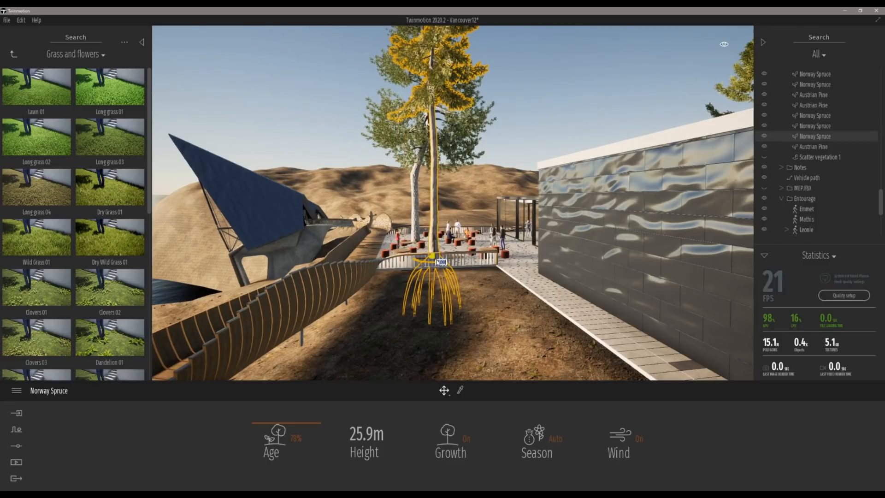
drag(438, 262, 461, 325)
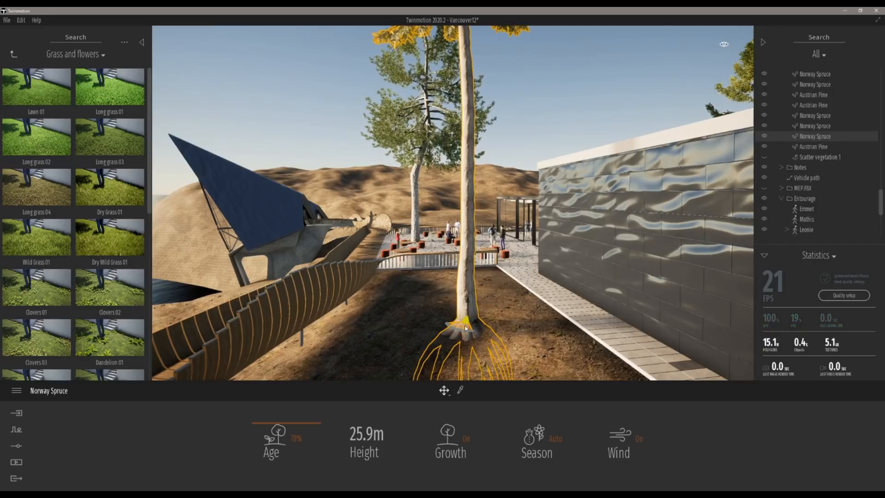
drag(464, 326, 482, 311)
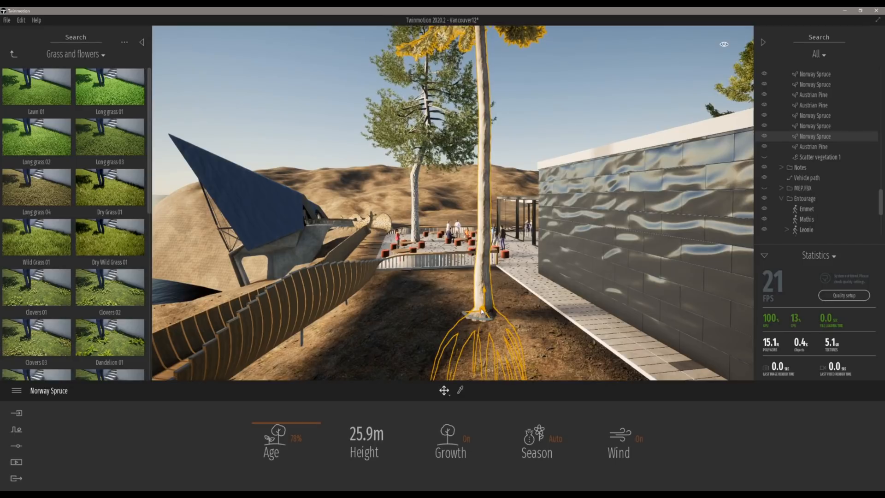
mouse_move(482, 309)
mouse_down()
mouse_move(609, 270)
mouse_move(475, 192)
mouse_move(377, 198)
mouse_move(321, 181)
mouse_move(478, 191)
mouse_move(482, 324)
mouse_up()
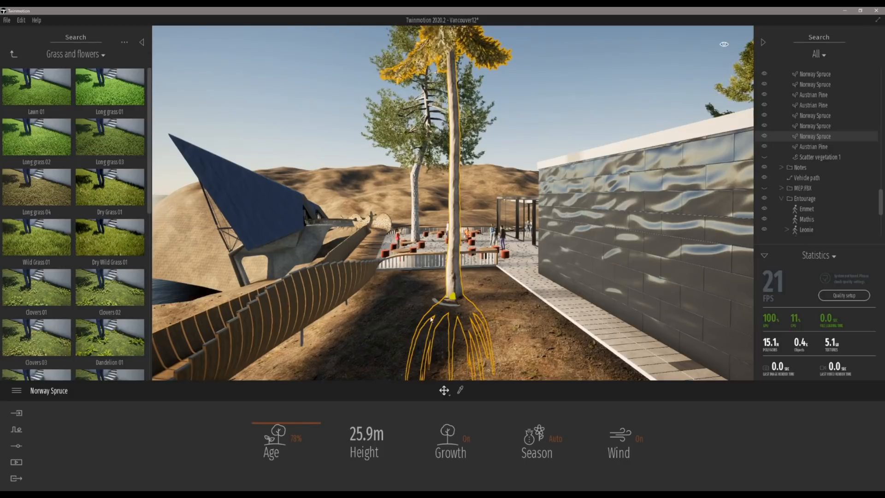
drag(453, 299, 480, 295)
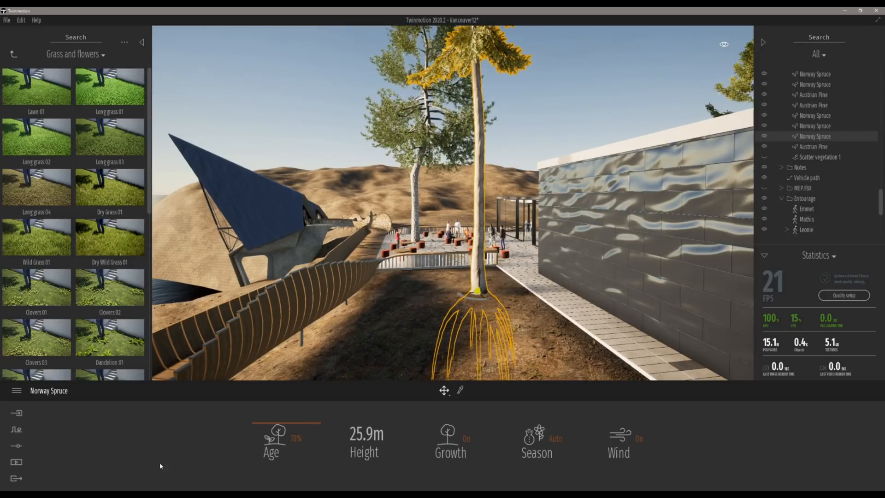
Step: Switch to the presentation PDF for the next slide, then return and unhide Scatter vegetation 1 in the scene tree
key(alt+Tab)
scroll(501, 410, down, 1)
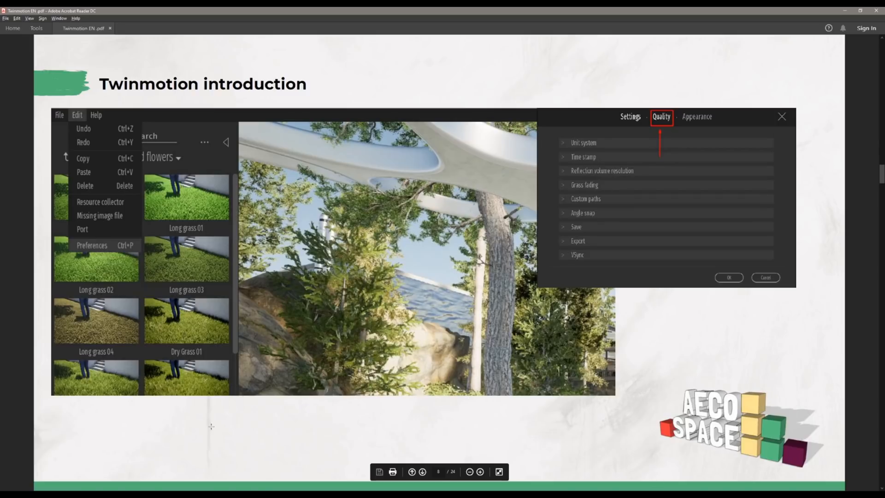
key(alt+Tab)
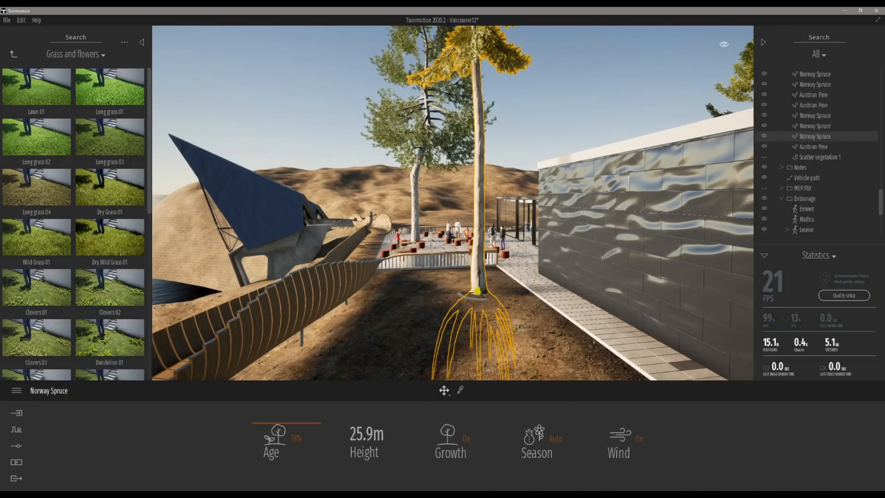
right_drag(461, 202, 394, 208)
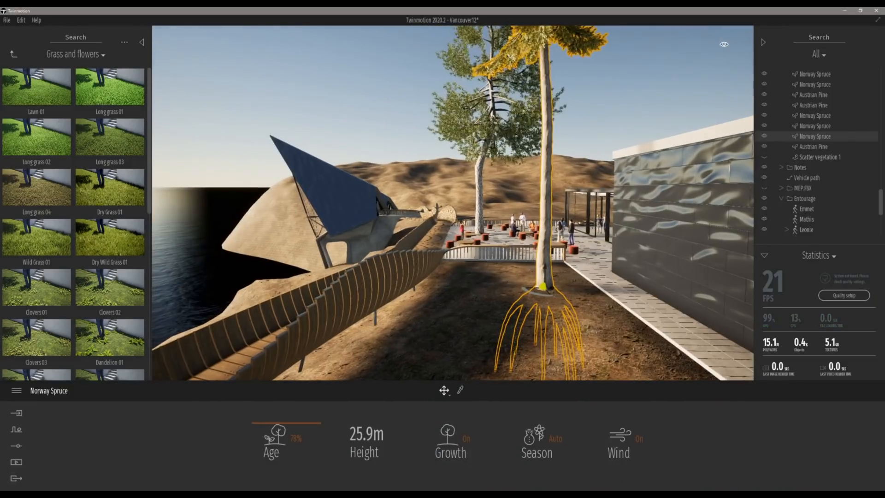
click(763, 157)
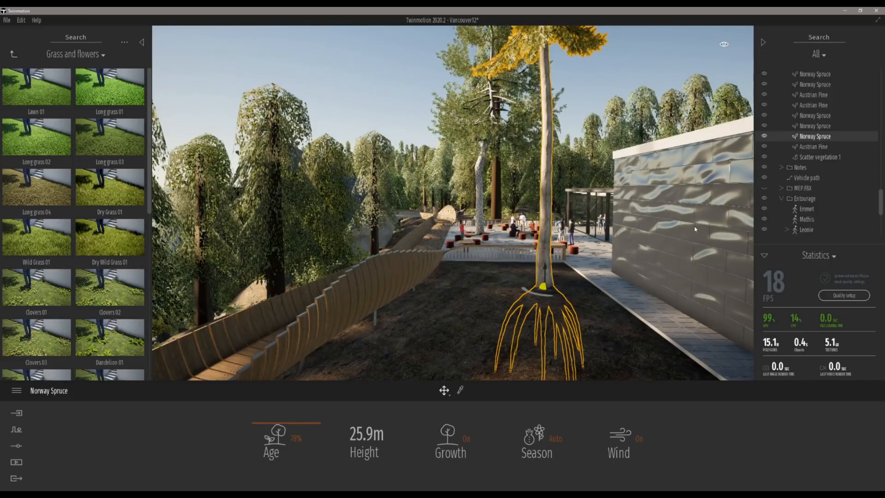
Step: Set the rendering quality preset to Ultra in the Preferences Quality settings
right_drag(707, 243, 509, 233)
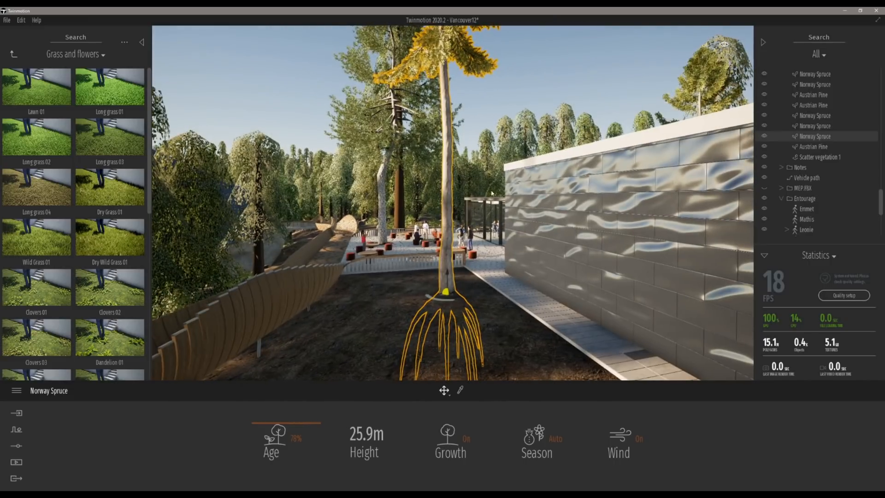
key(w)
right_drag(340, 236, 294, 244)
key(w)
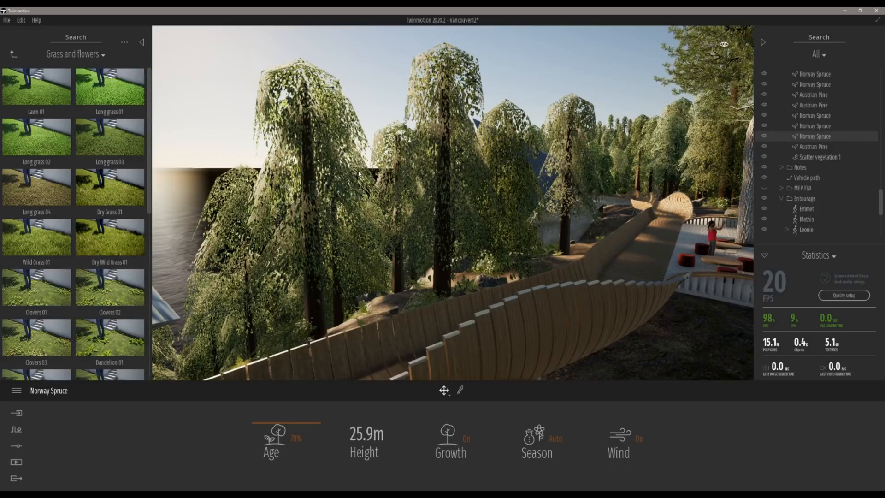
click(20, 21)
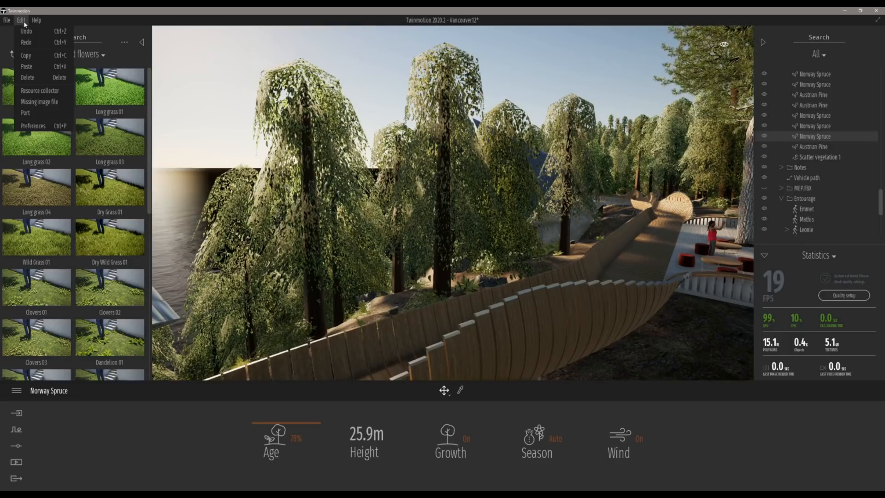
click(35, 126)
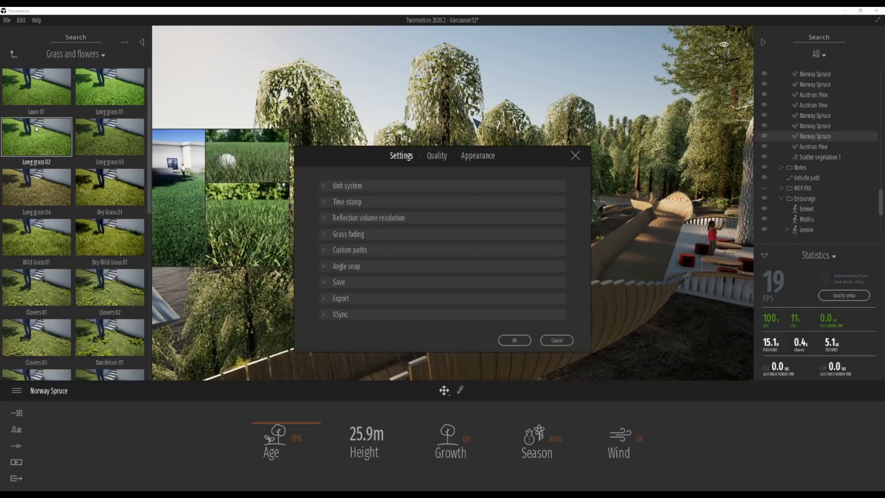
click(437, 156)
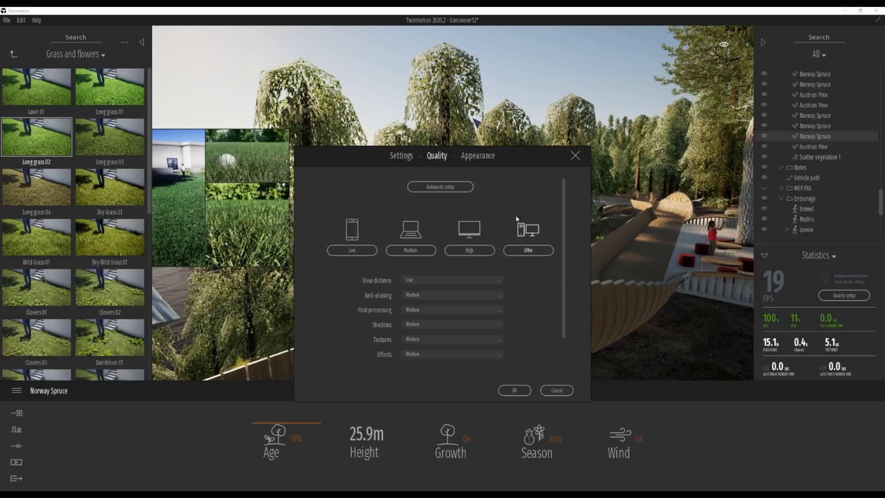
drag(564, 191, 563, 229)
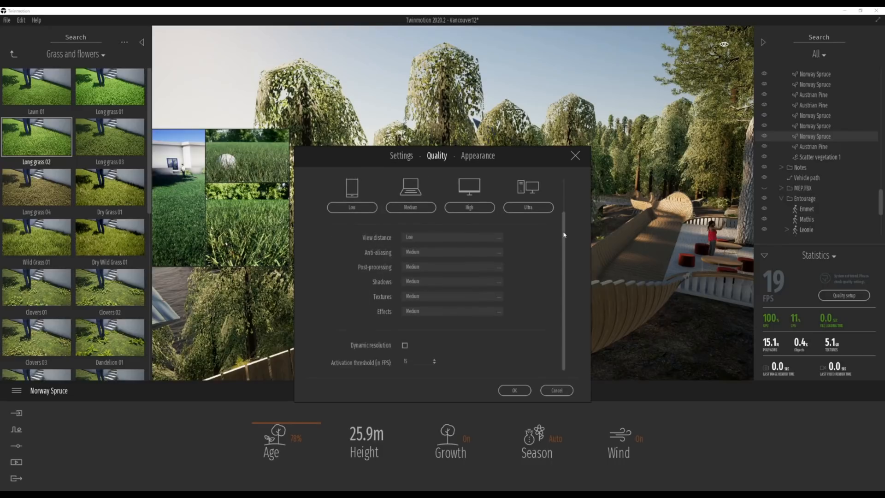
drag(563, 267, 565, 181)
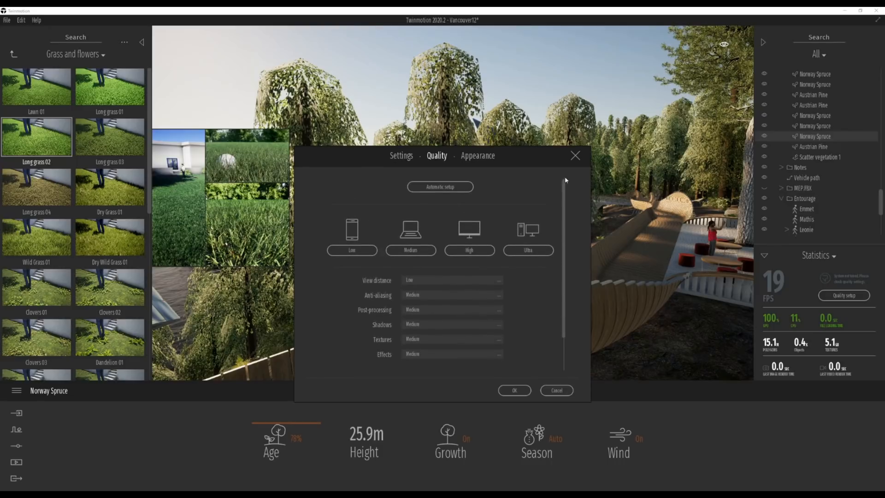
click(447, 187)
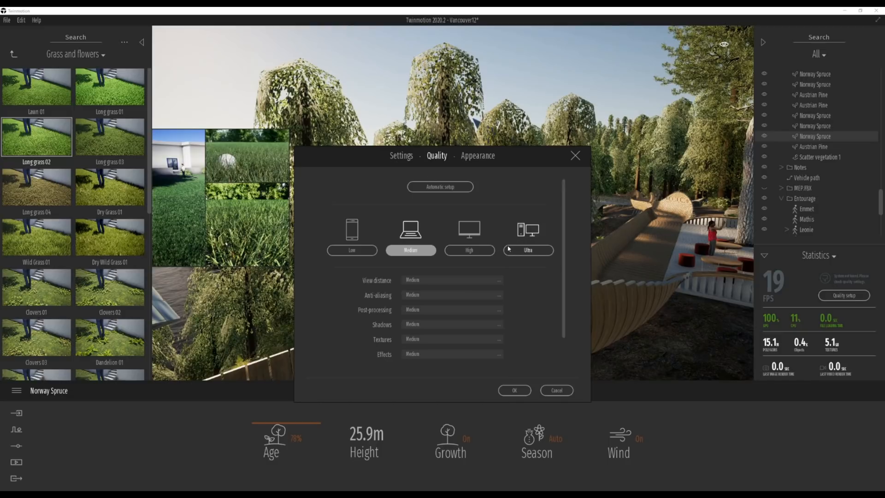
click(527, 251)
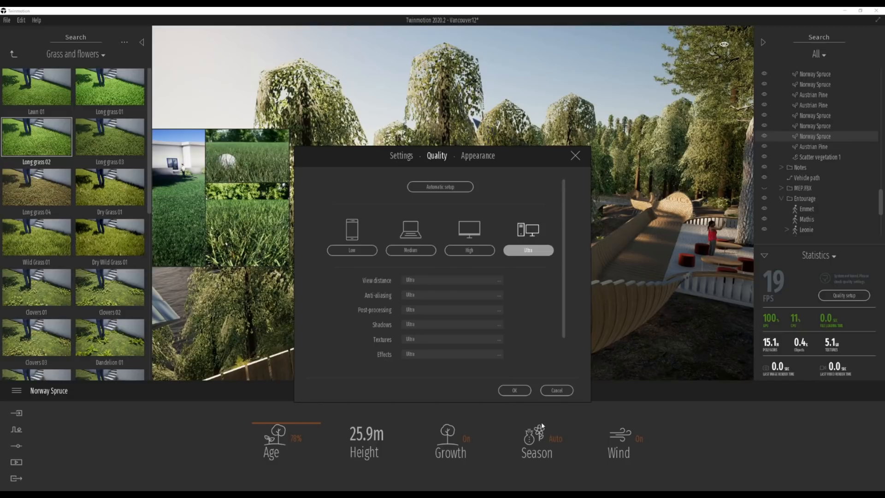
click(514, 390)
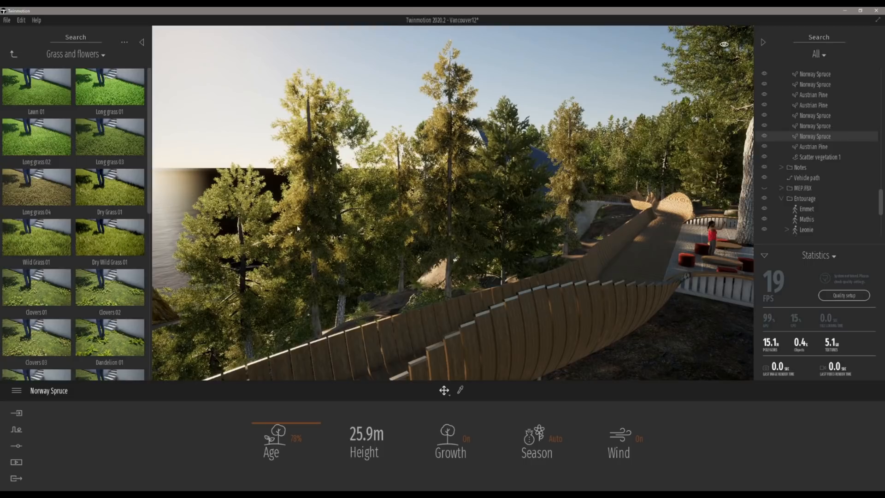
Step: Reset the quality preset to Medium with View distance set to Low in Preferences
right_drag(549, 156, 561, 145)
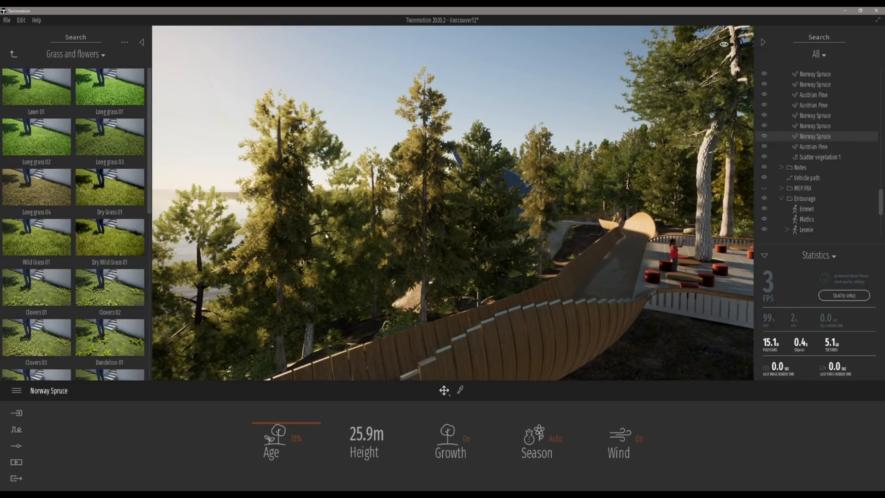
right_drag(452, 203, 378, 202)
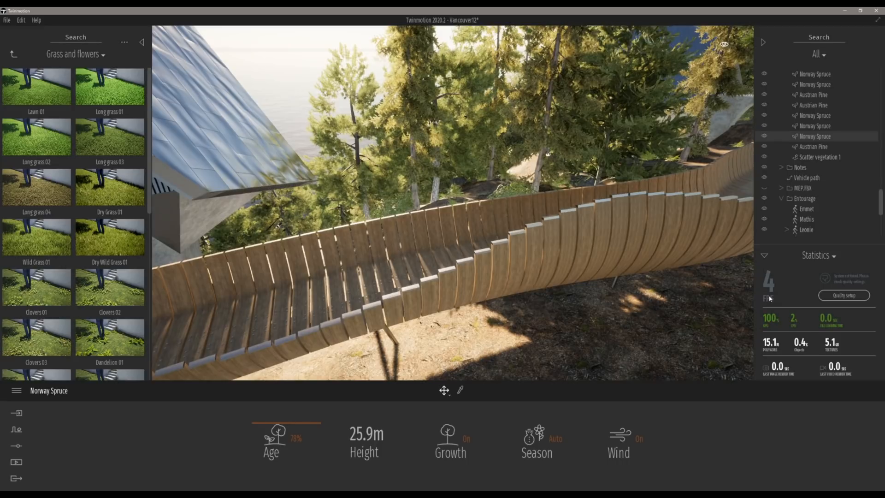
click(21, 20)
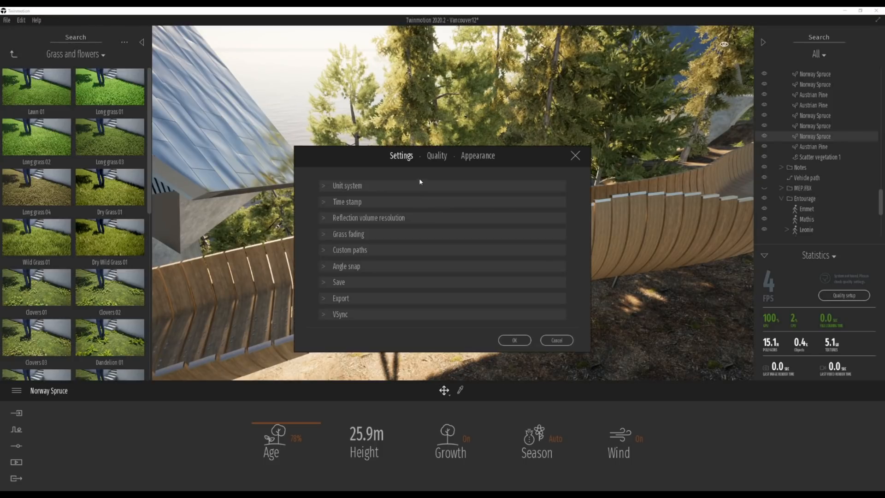
click(444, 155)
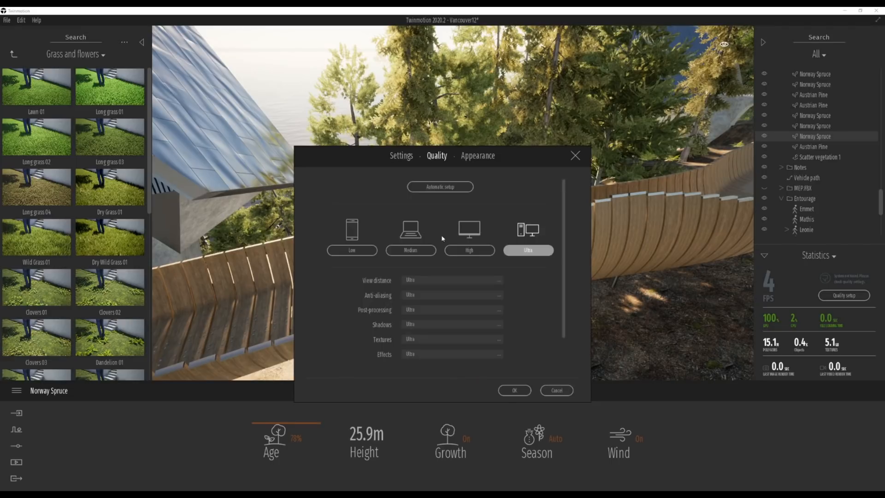
click(410, 251)
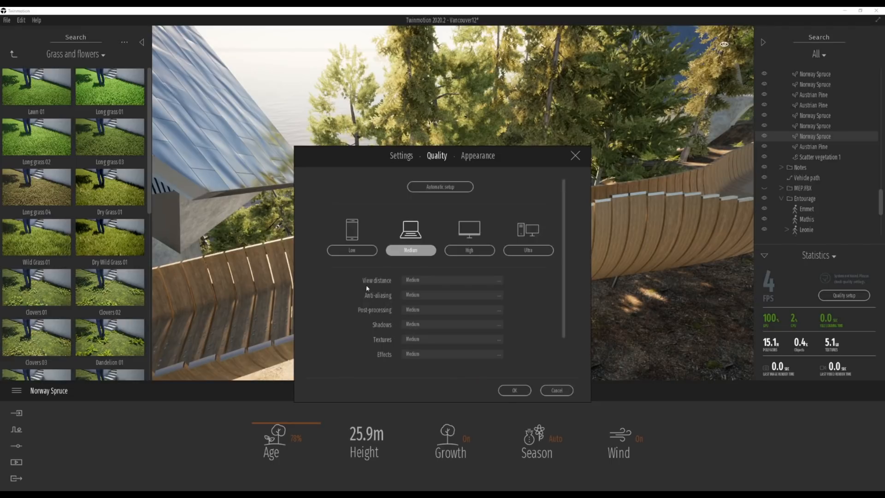
click(489, 281)
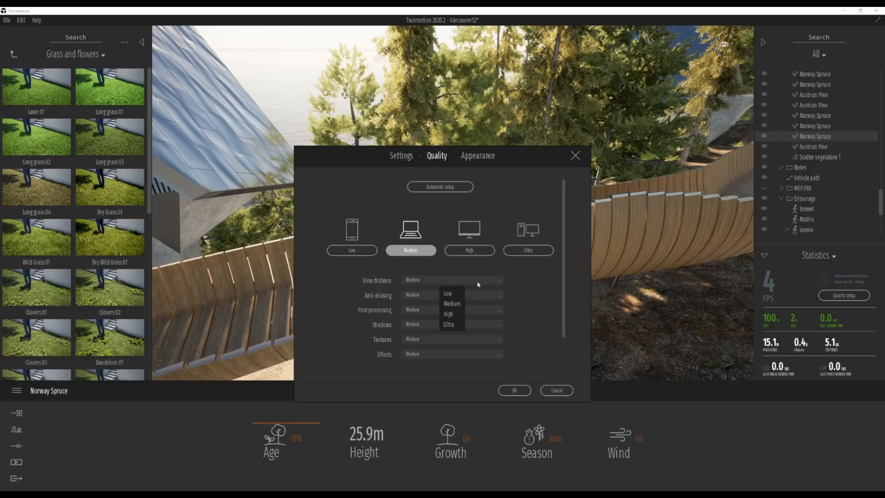
click(450, 294)
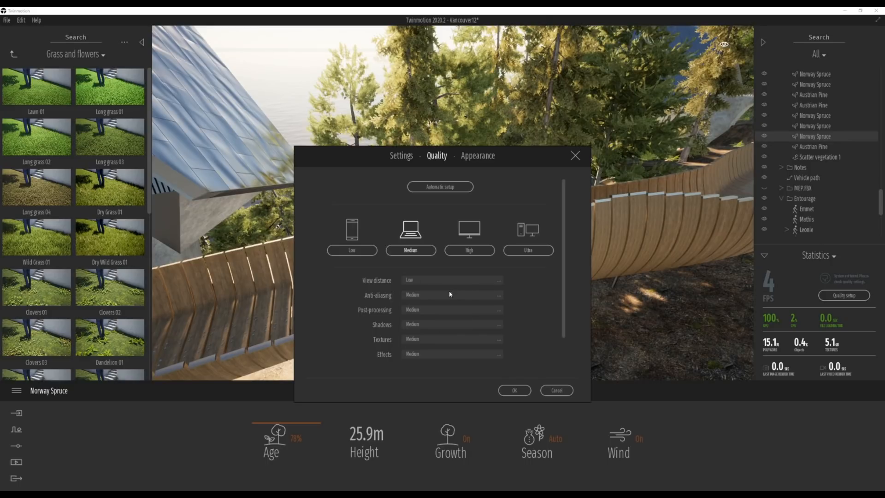
click(515, 390)
Step: Orbit the viewport back toward the moved tree and the plaza
right_drag(453, 203, 479, 157)
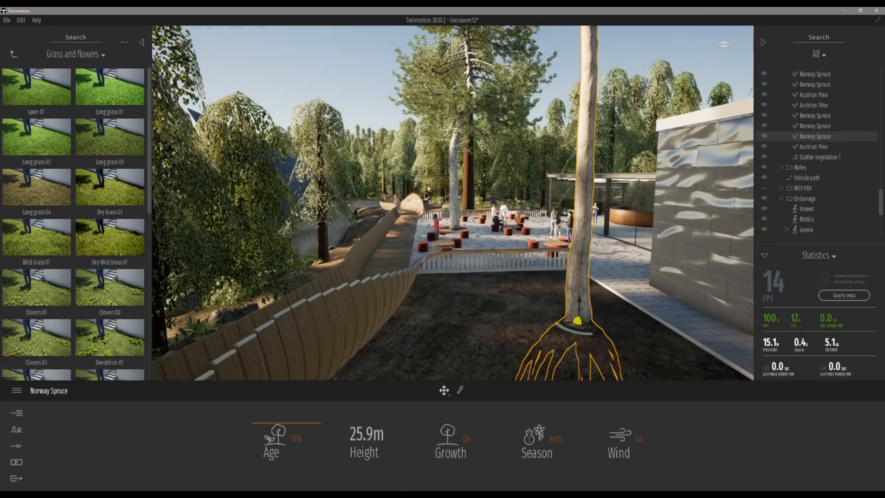
right_drag(480, 253, 494, 210)
right_drag(653, 339, 736, 345)
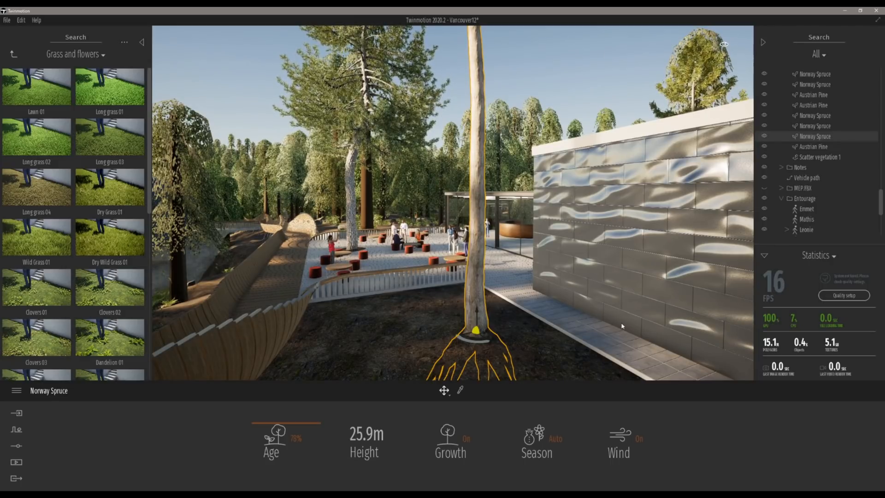
Step: Switch to the presentation PDF and page through to the Navigation and settings slides
click(149, 493)
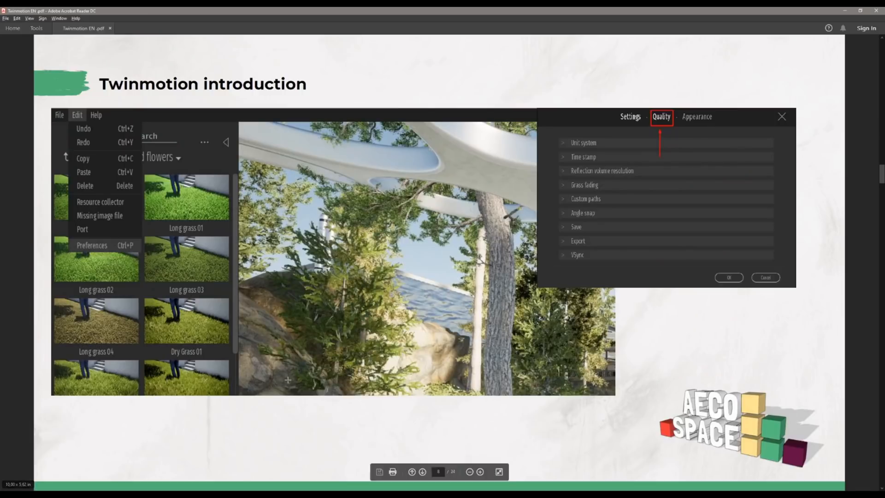
scroll(287, 380, down, 1)
scroll(359, 257, down, 1)
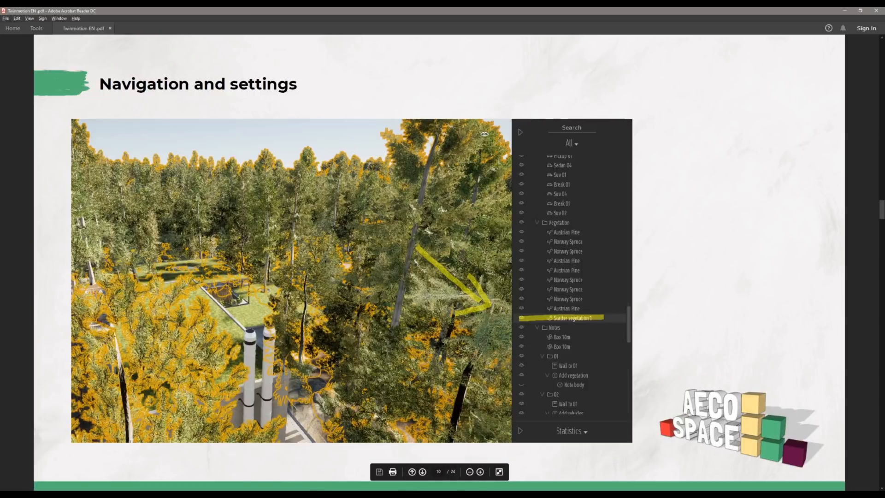
scroll(359, 257, down, 1)
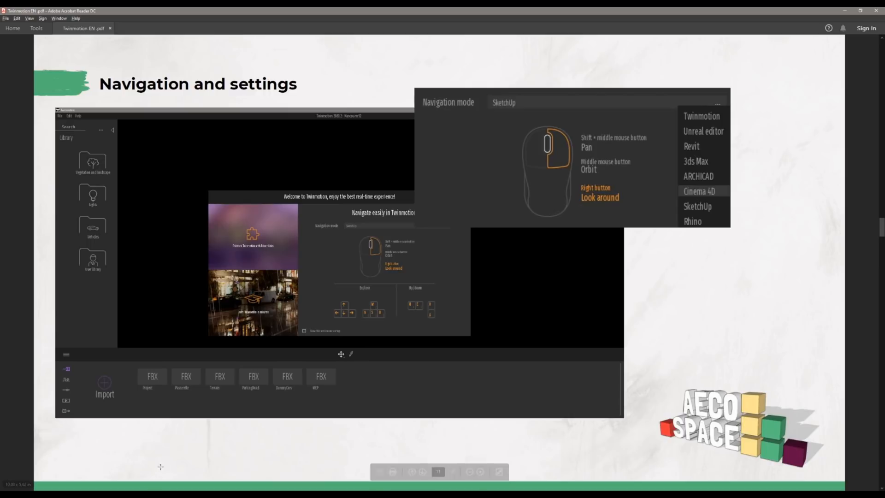
mouse_move(162, 494)
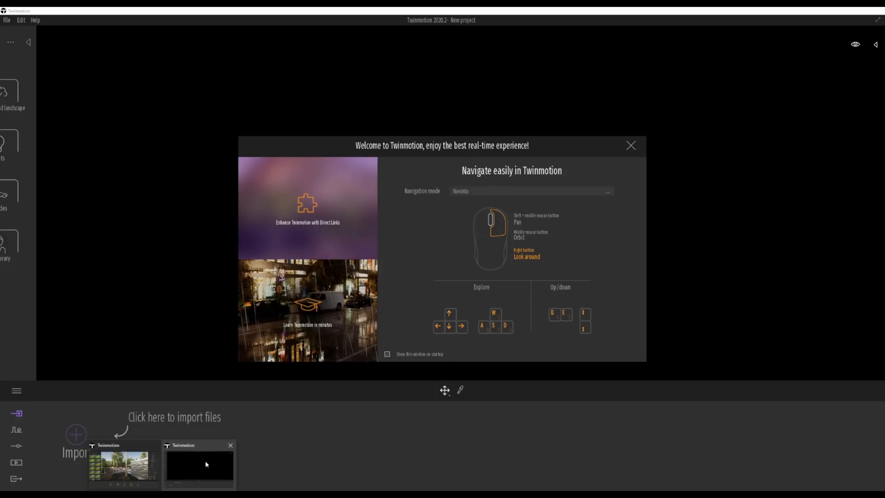
Step: Open the second Twinmotion window's welcome dialog, set the navigation mode to SketchUp, and close the dialog
click(205, 460)
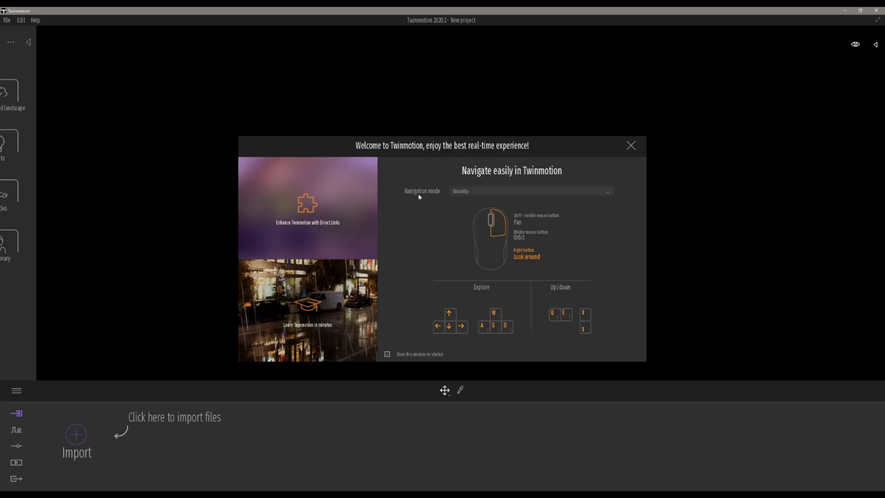
click(606, 193)
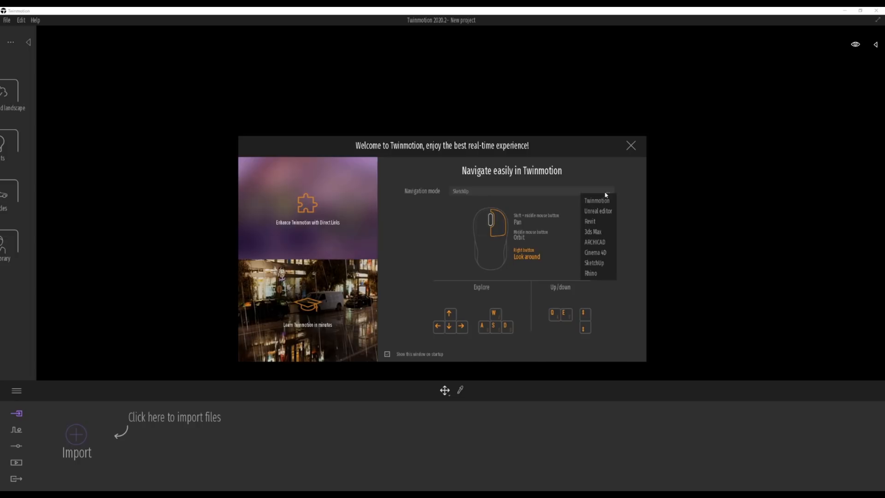
click(605, 265)
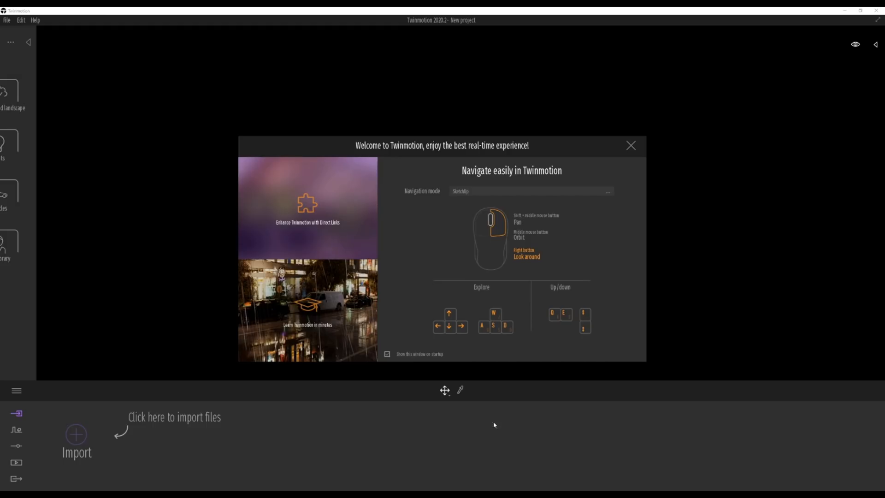
click(630, 146)
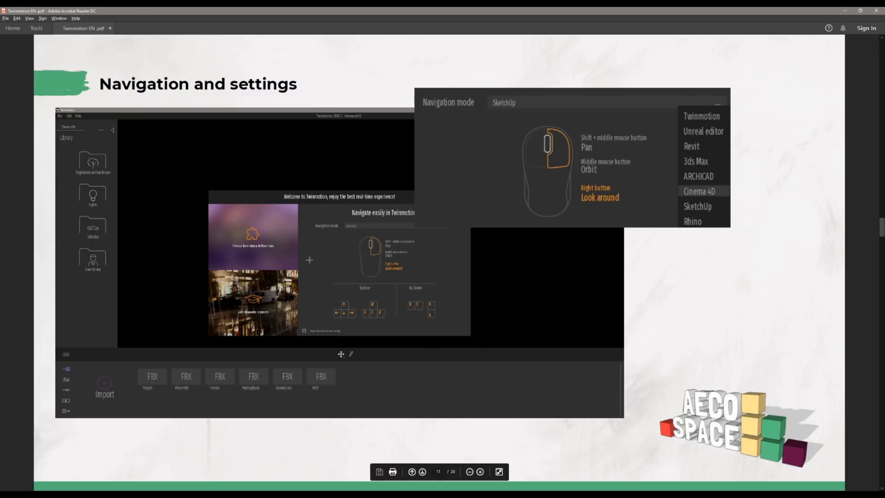
Step: Advance the presentation to the next Navigation and settings slide and return to the Vancouver scene
key(Right)
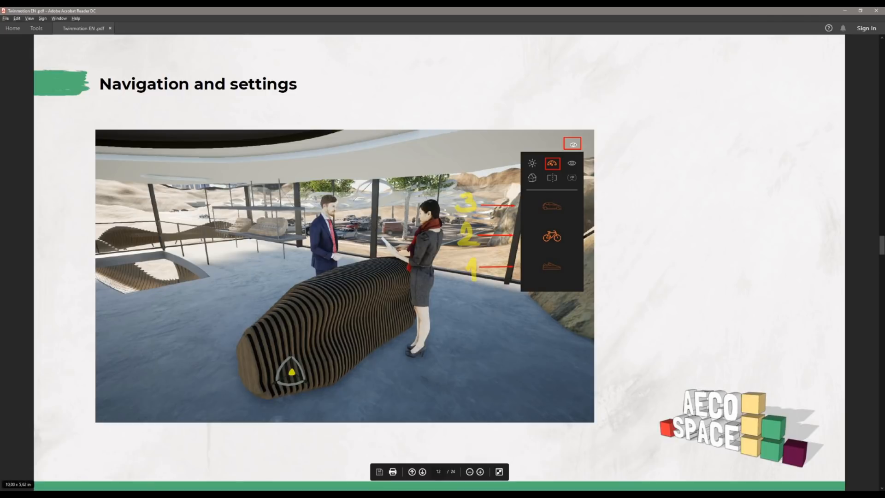
click(160, 494)
click(145, 476)
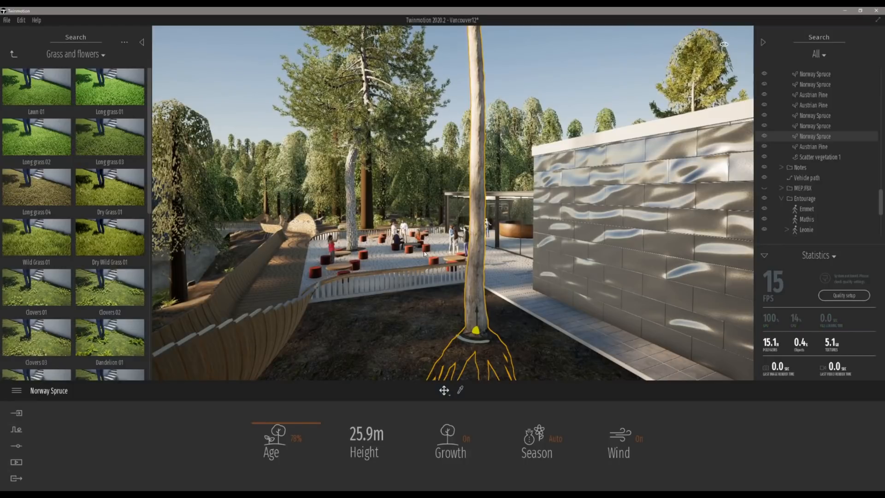
Step: Walk through the plaza toward the glass pavilion using keyboard navigation
key(d)
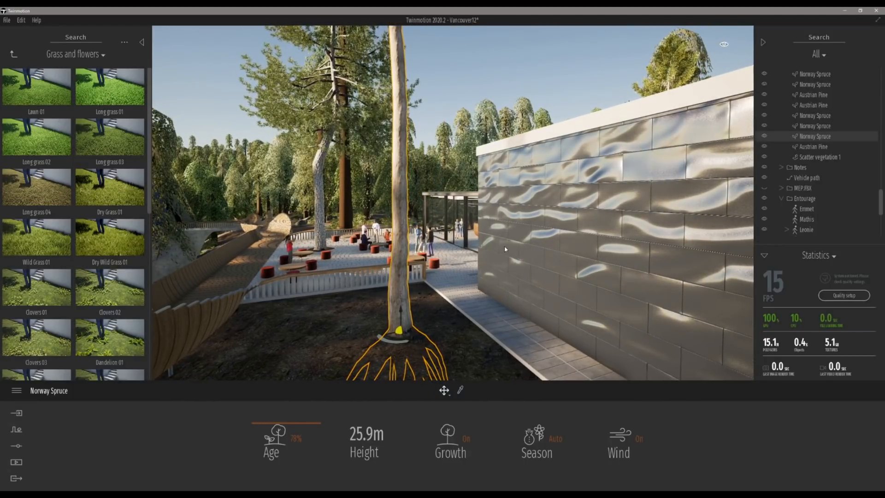
key(w)
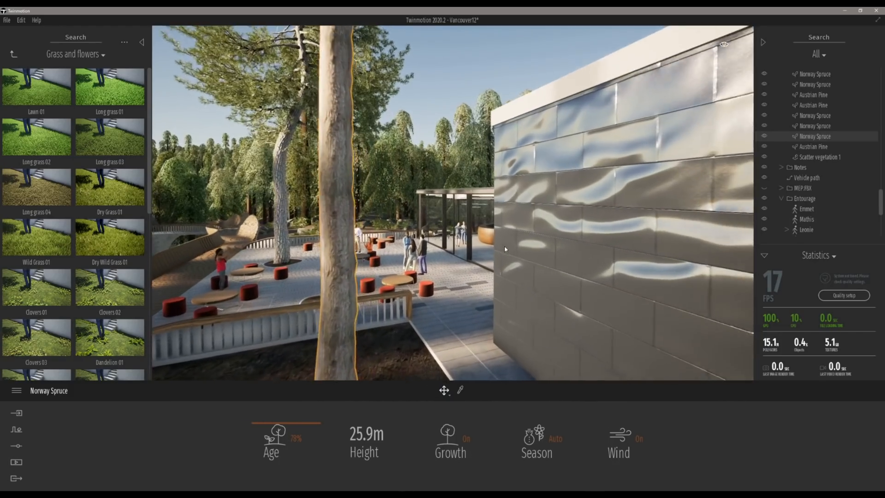
key(w)
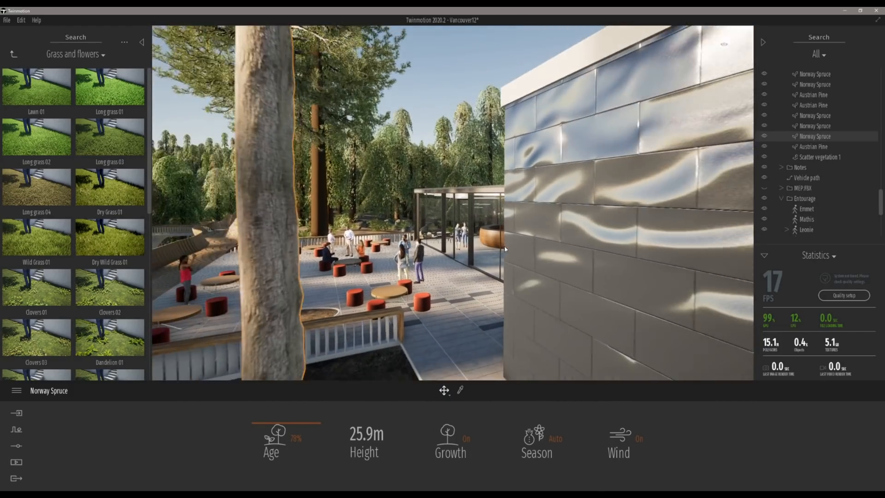
key(w)
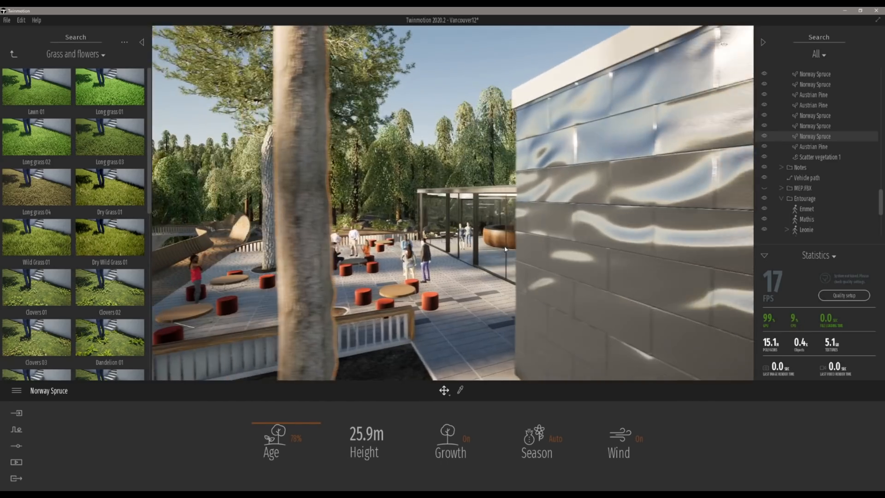
key(w)
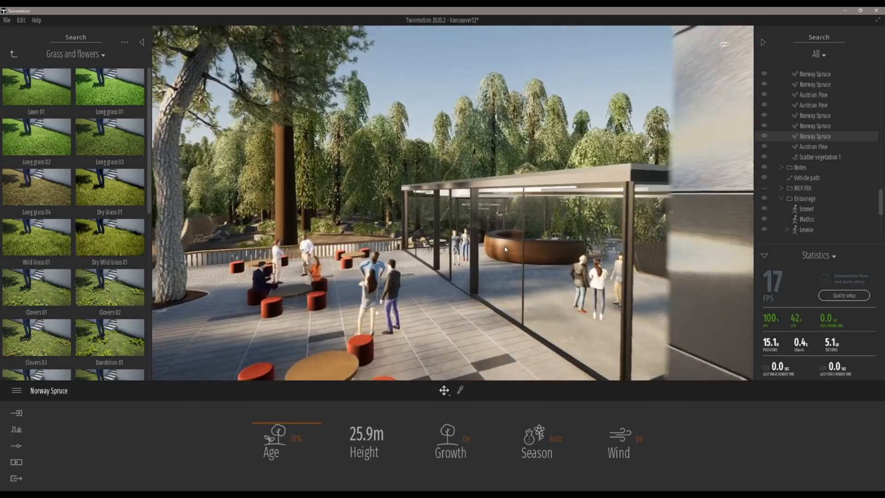
key(w)
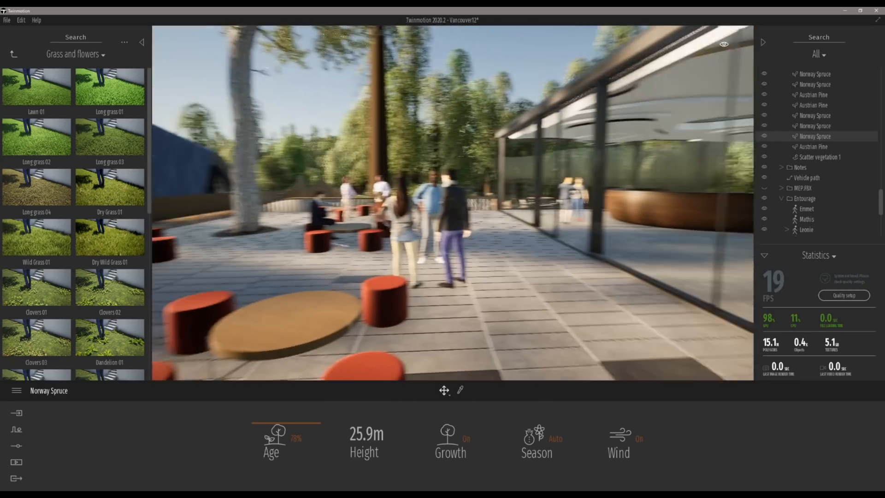
key(w)
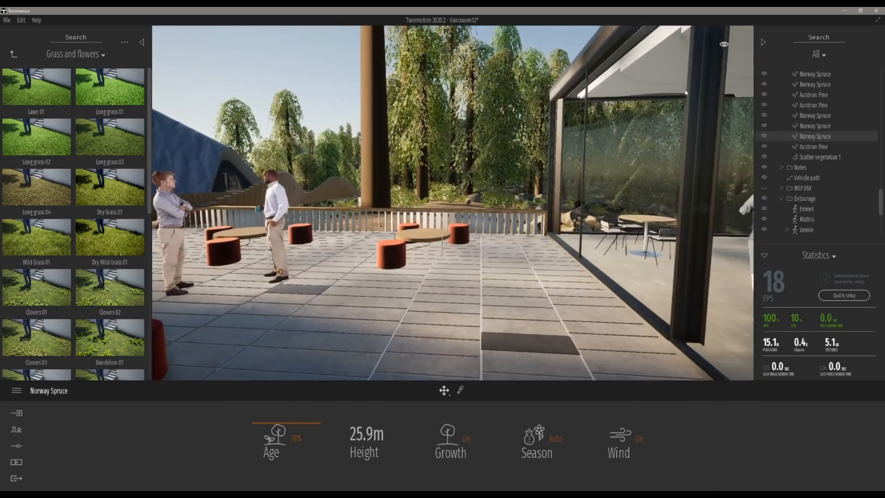
Step: Open the viewport settings and view the navigation speed options, then close the panel
click(724, 45)
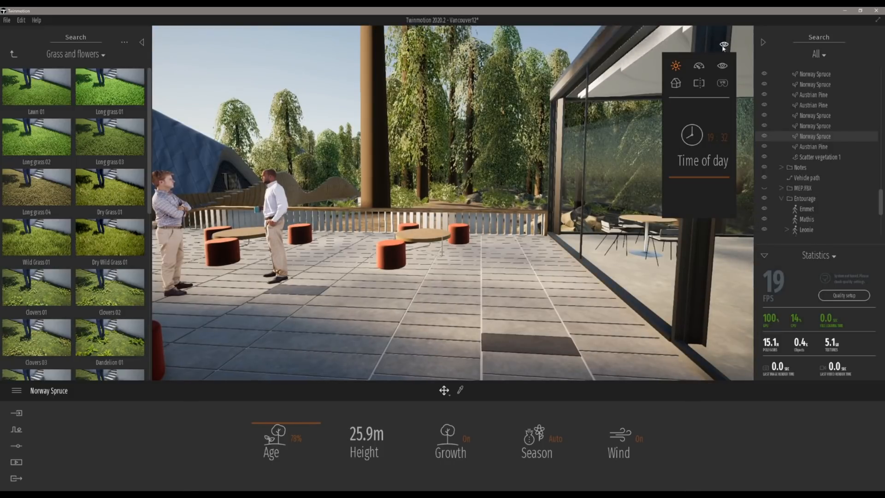
drag(719, 175, 711, 173)
click(699, 65)
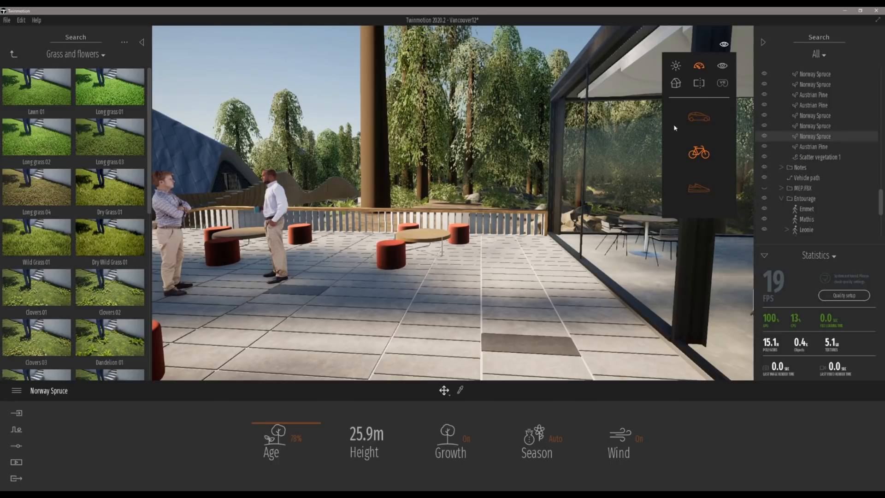
click(670, 44)
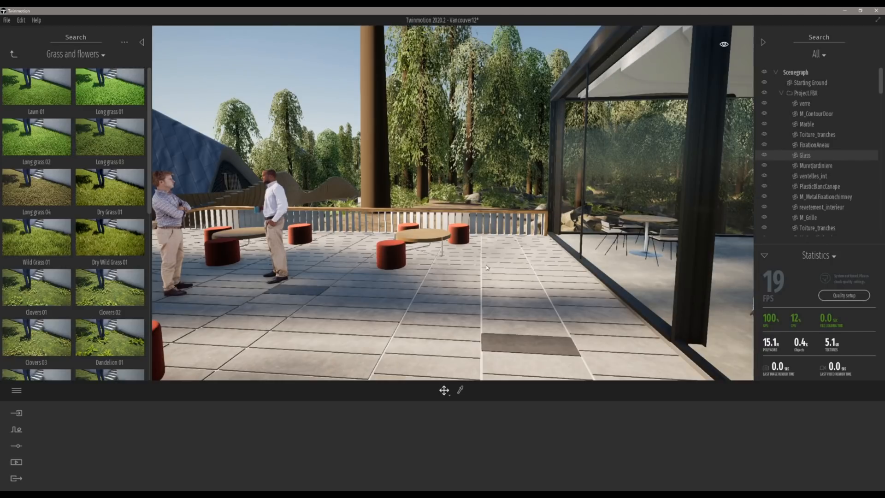
key(Print)
mouse_move(43, 17)
mouse_down()
mouse_move(723, 311)
mouse_move(858, 400)
mouse_up()
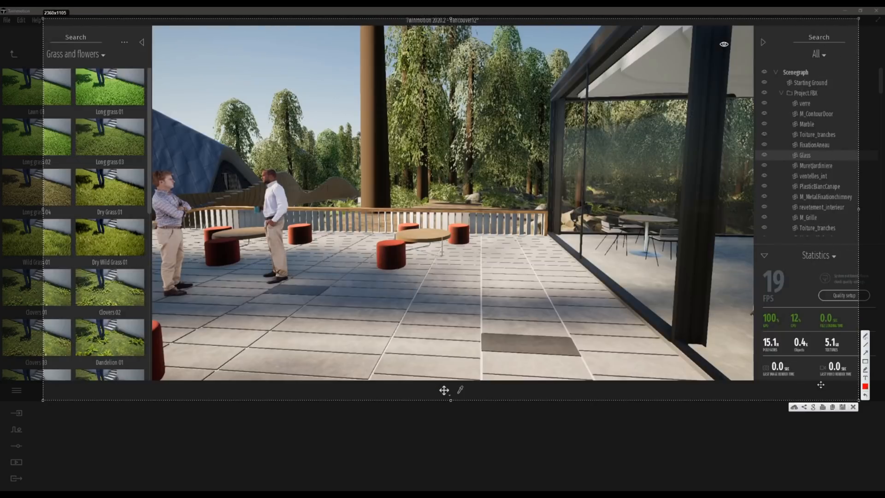
mouse_move(404, 193)
mouse_down()
mouse_move(440, 158)
mouse_move(430, 212)
mouse_up()
key(Escape)
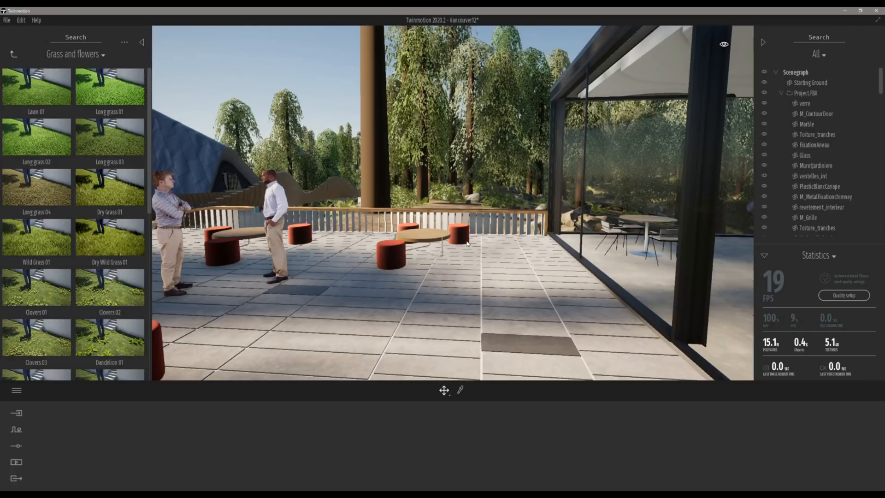
Step: Walk forward across the terrace while turning the view toward the wooden boardwalk
key(w)
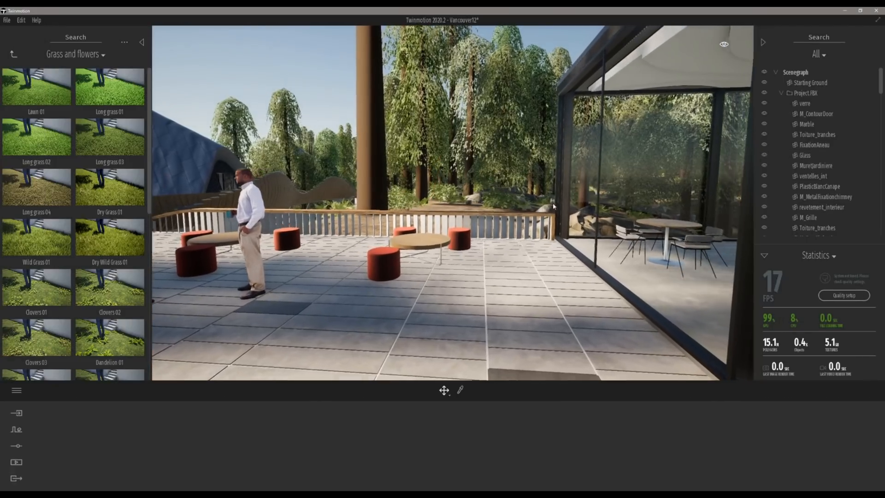
key(w)
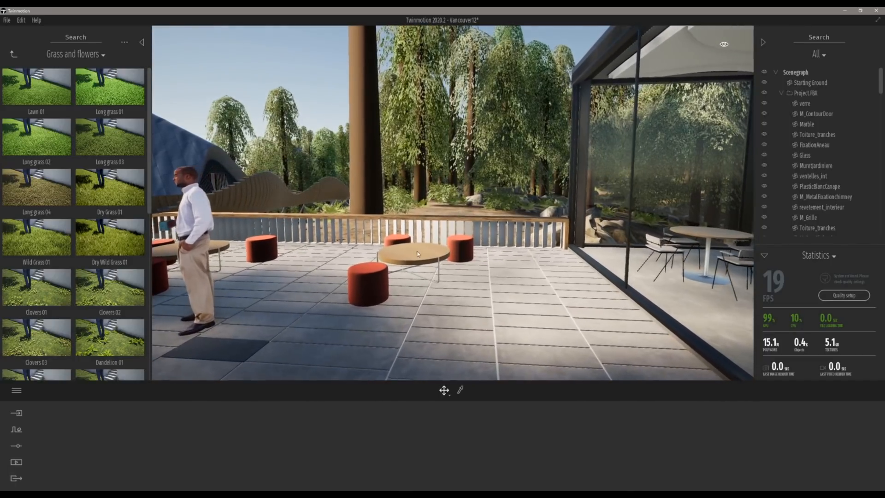
key(w)
right_drag(415, 220, 545, 196)
key(w)
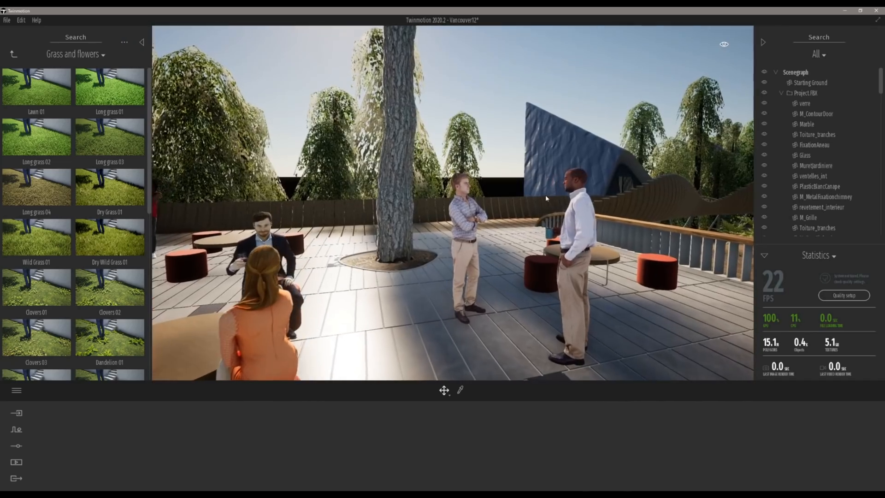
key(w)
right_drag(545, 199, 657, 199)
key(w)
right_drag(545, 199, 657, 200)
key(w)
right_drag(599, 201, 586, 204)
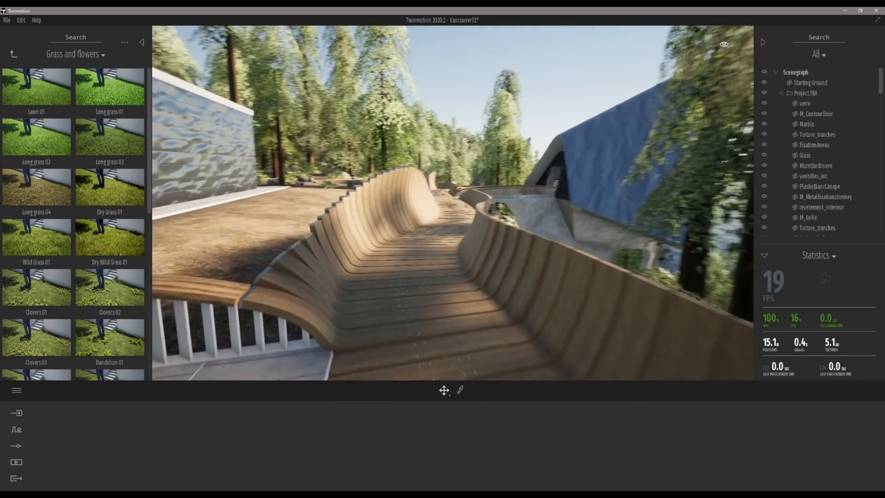
Step: Walk along the curving wooden boardwalk while looking around the forest
key(w)
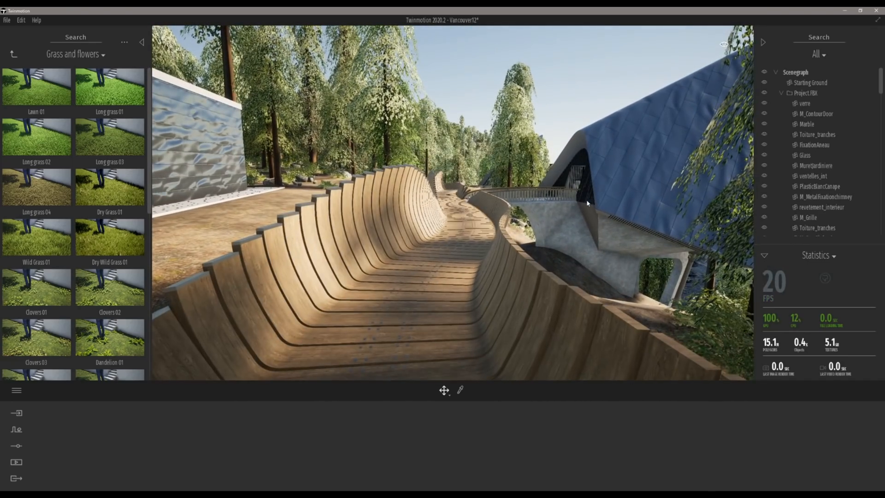
key(w)
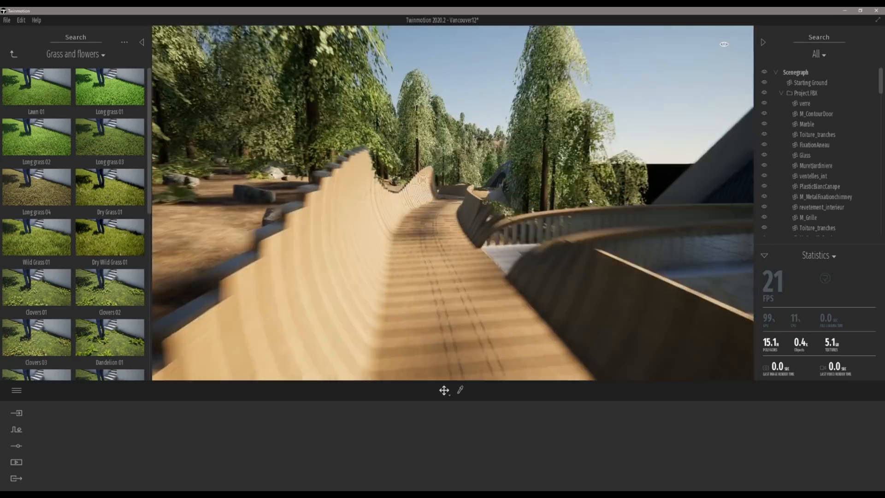
key(w)
right_drag(590, 201, 475, 218)
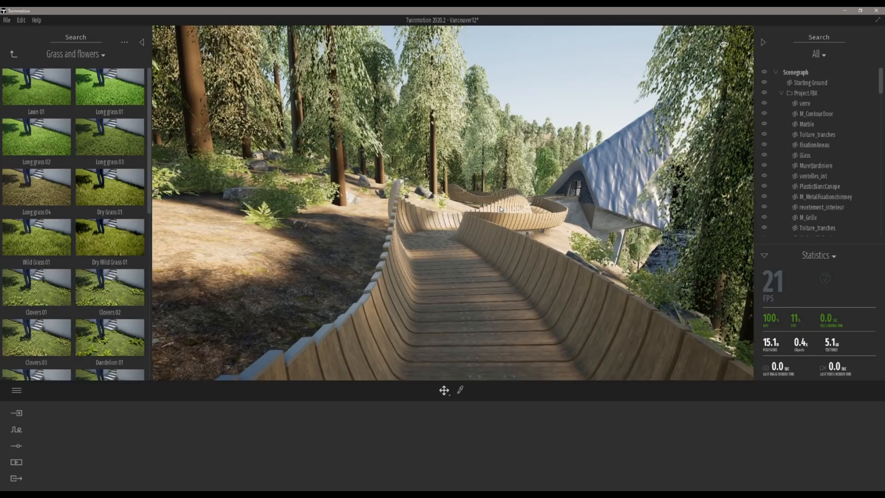
key(w)
right_drag(501, 209, 306, 215)
Step: Move back and sideways to an aerial view over the forest and the pyramid cabins
key(s)
key(d)
key(d)
key(d)
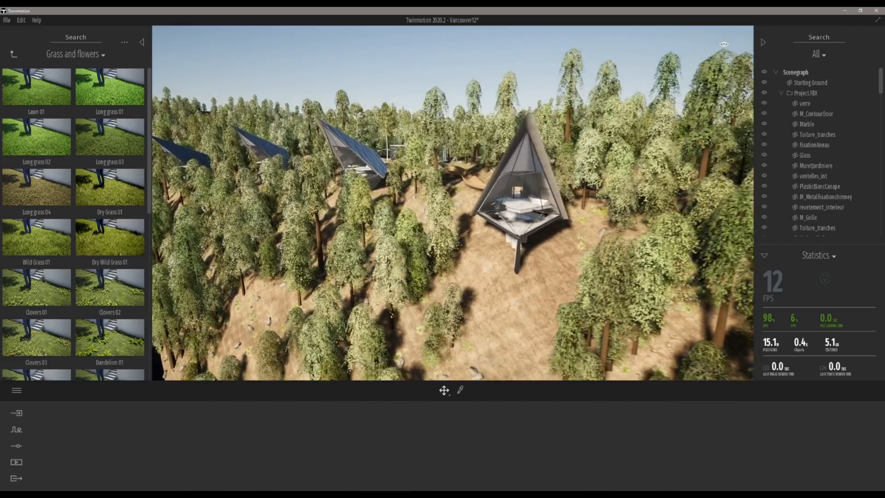
key(d)
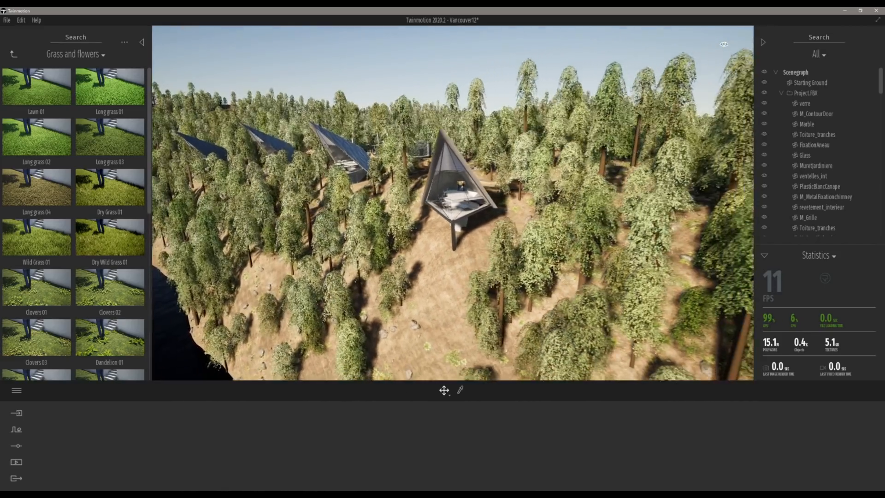
key(d)
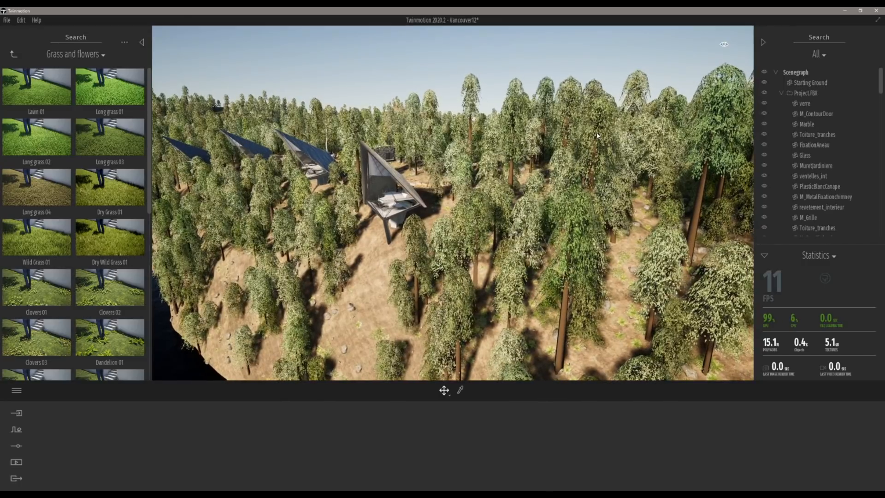
Step: Select the vegetation scatter in the forest and hide Scatter vegetation 1 in the scene tree
click(597, 136)
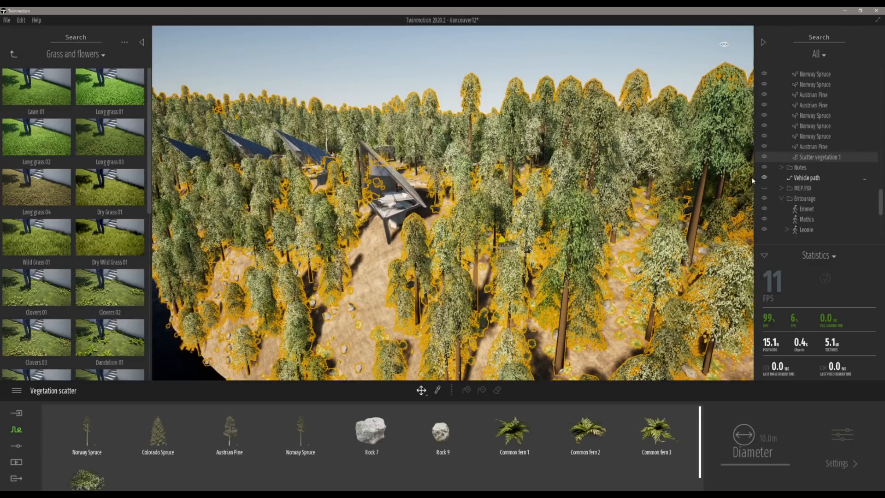
click(764, 157)
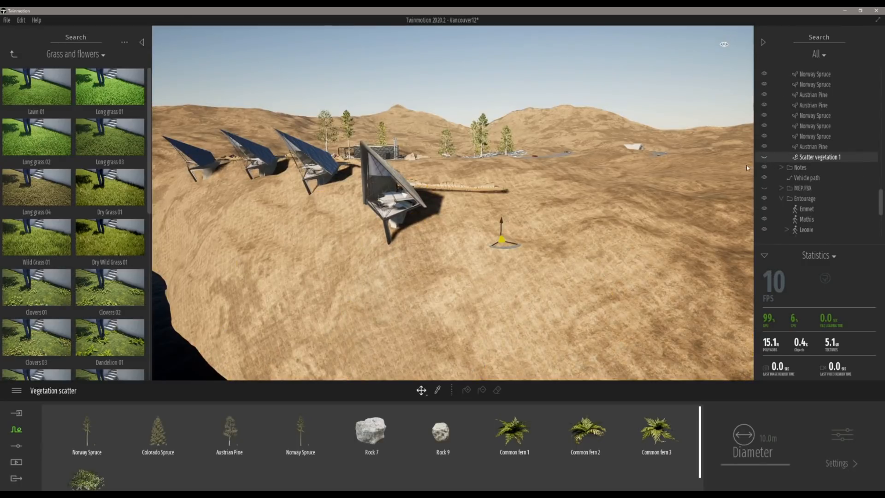
Step: Move around the bare terrain to inspect it and select the ground surface
key(d)
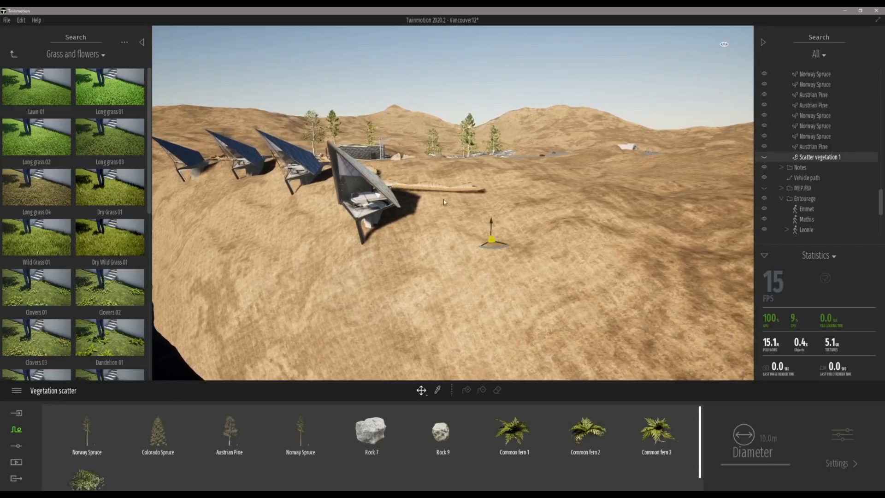
right_drag(323, 274, 325, 304)
key(d)
key(s)
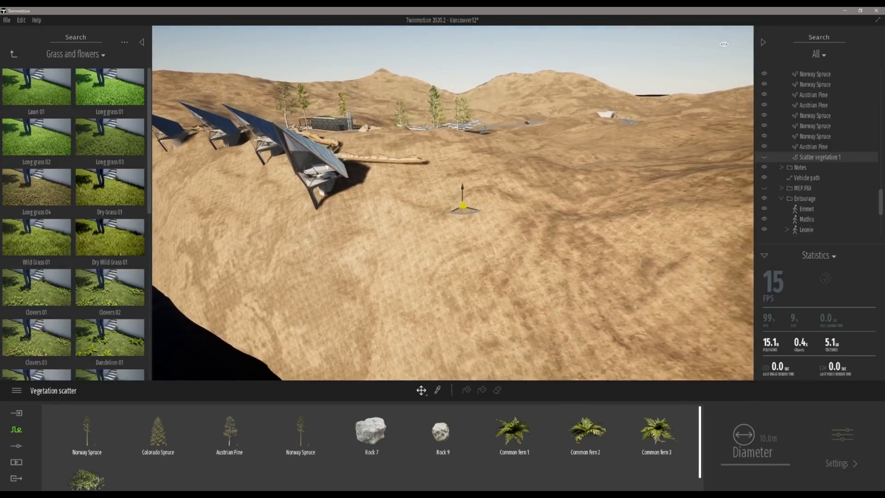
key(s)
key(d)
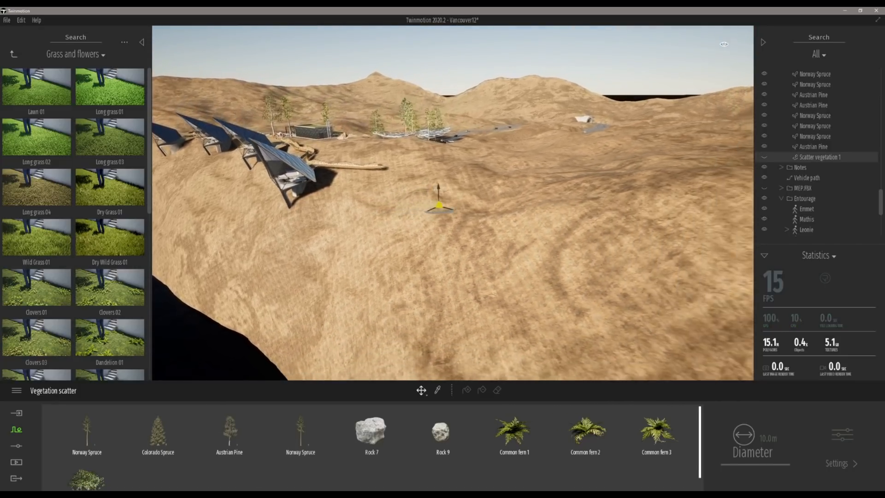
mouse_move(325, 304)
right_down()
mouse_move(249, 299)
mouse_move(249, 314)
mouse_move(322, 288)
right_up()
key(s)
key(d)
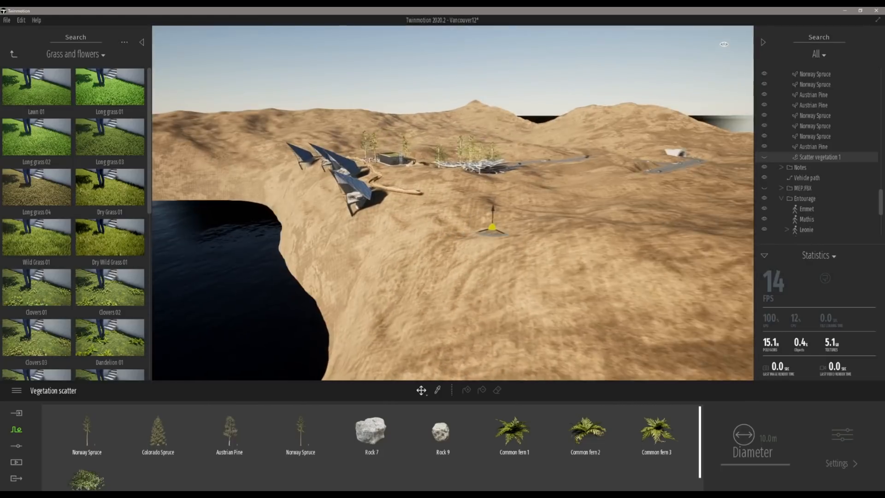
key(s)
key(d)
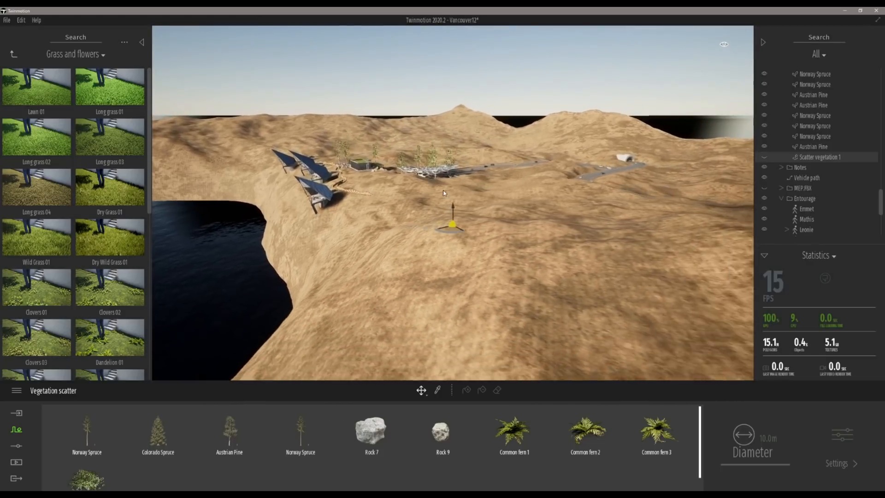
click(412, 213)
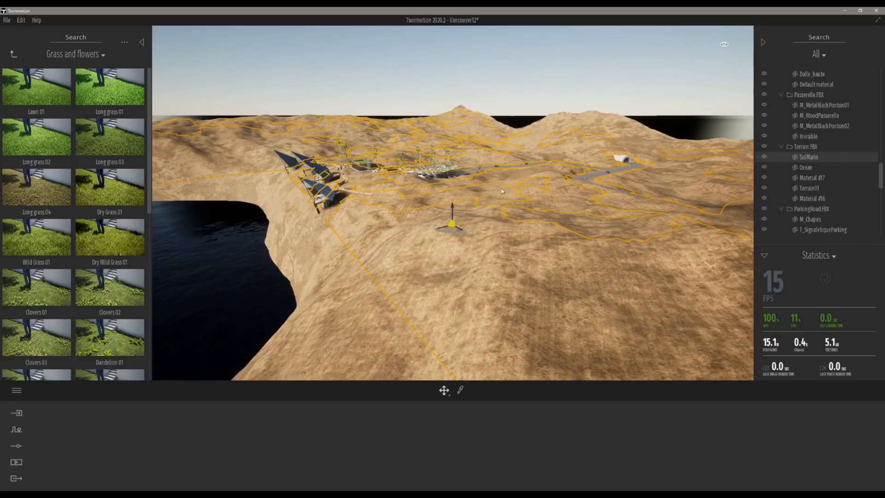
Step: Select the tunnel entrance at the end of the road and focus the view on it
click(625, 161)
key(a)
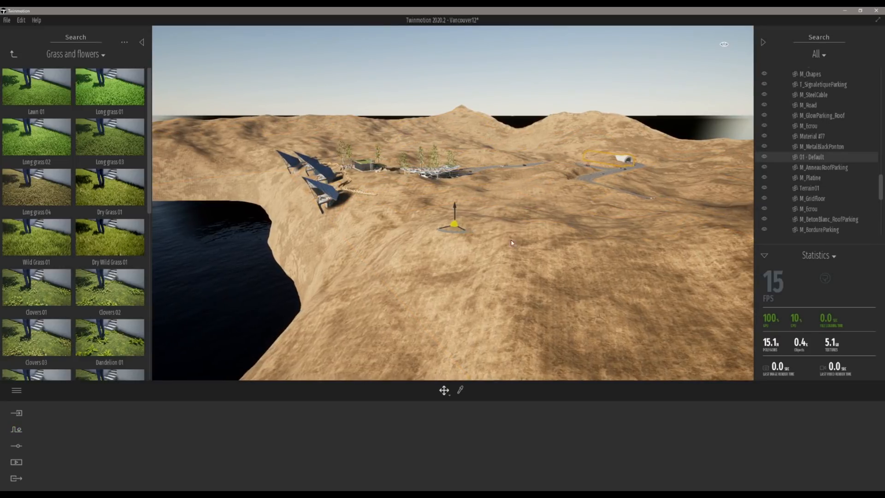
key(a)
key(a)
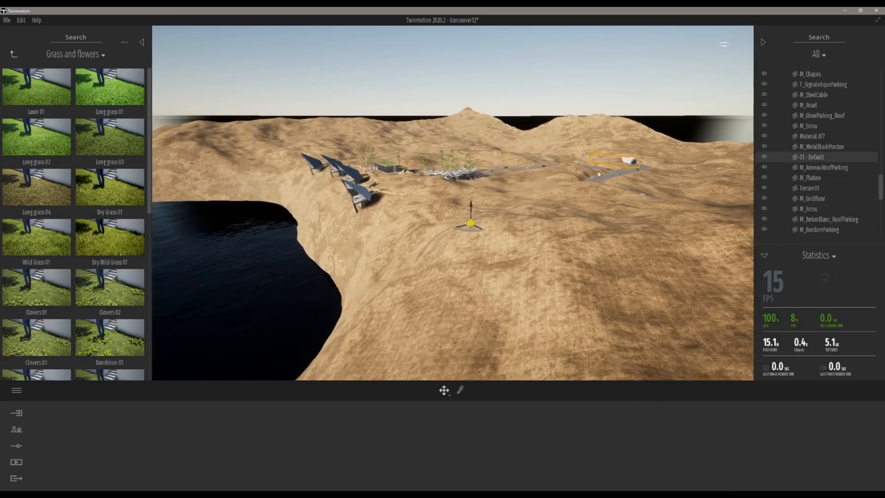
key(a)
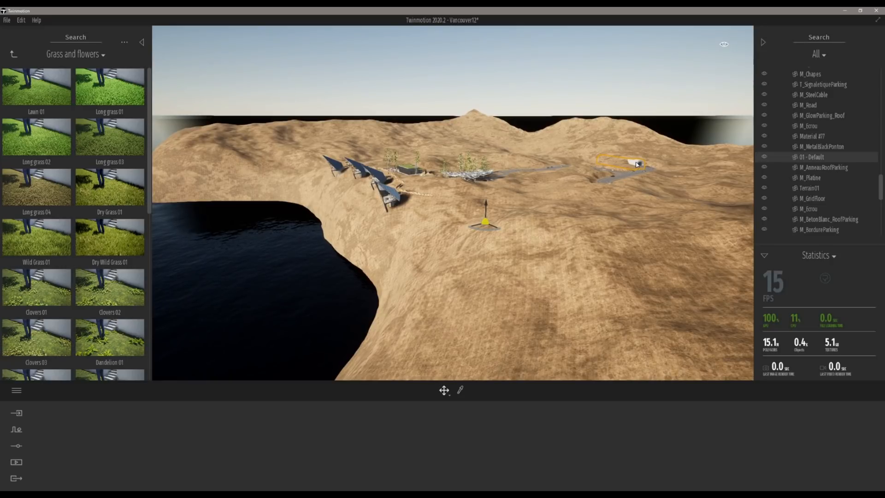
key(f)
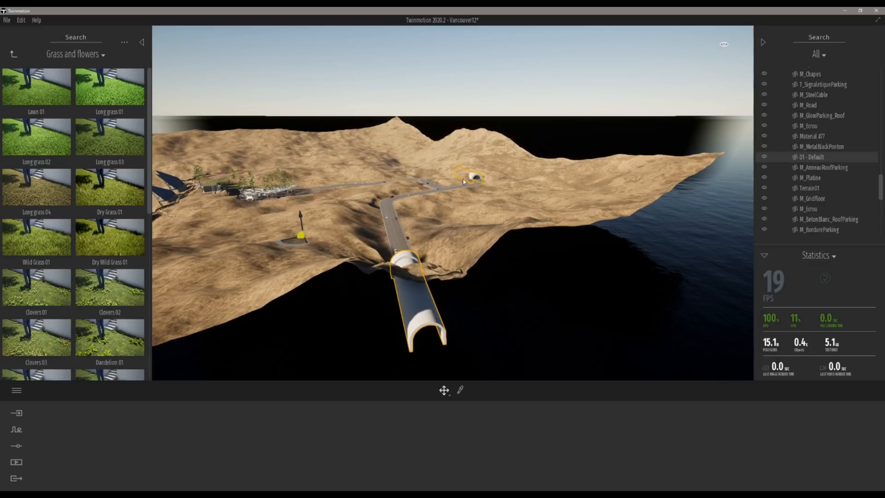
Step: Select the terrain, the sea floor and the road in turn, focusing the view on the road
click(292, 211)
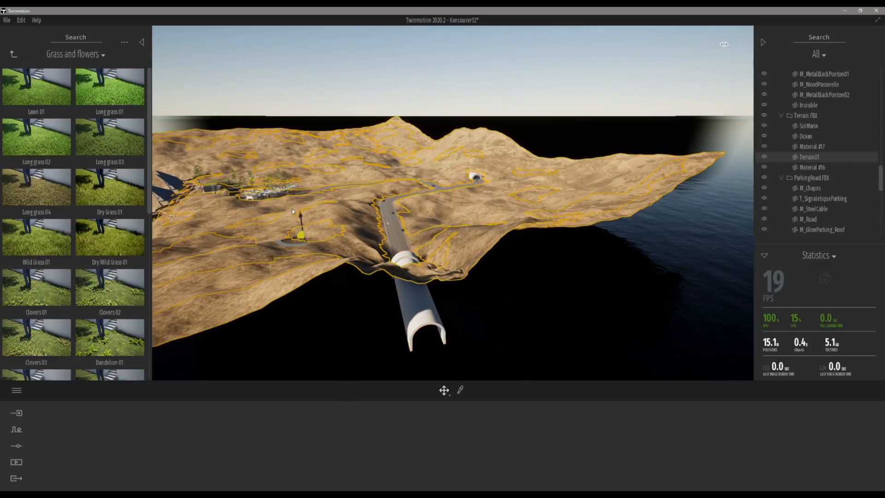
click(390, 228)
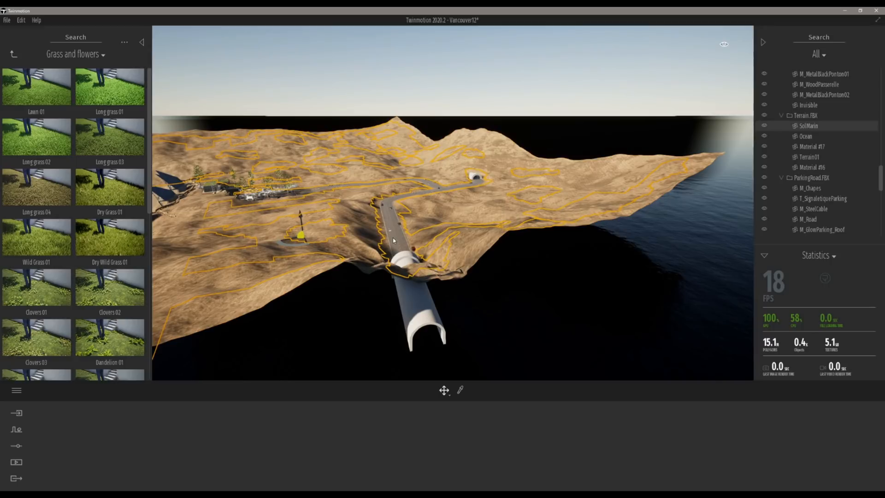
click(393, 240)
key(f)
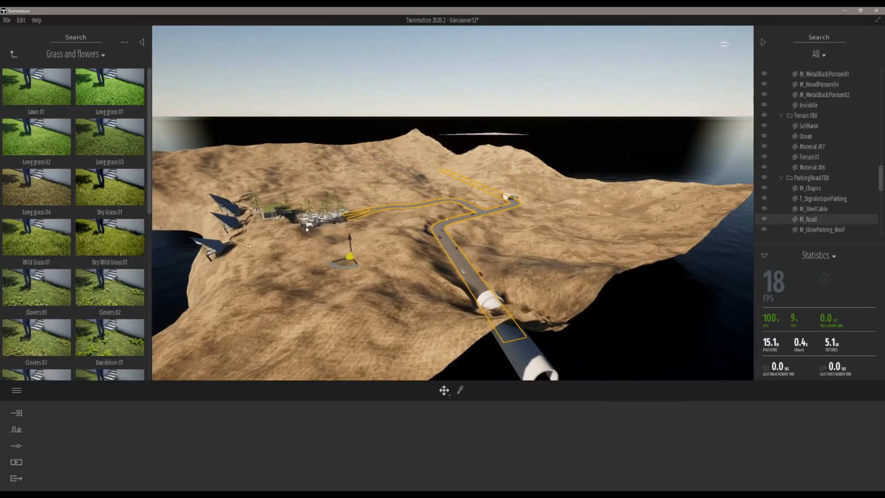
Step: Select a Norway Spruce tree near the building and focus the view on it
click(285, 201)
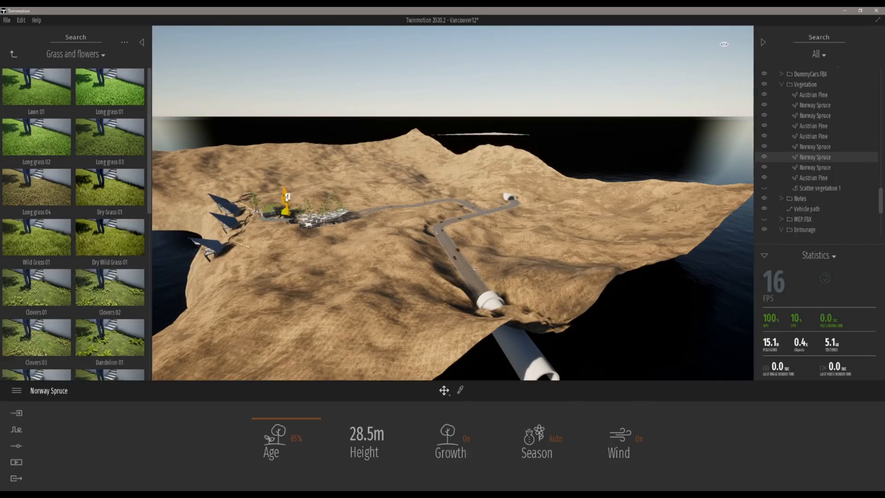
key(Escape)
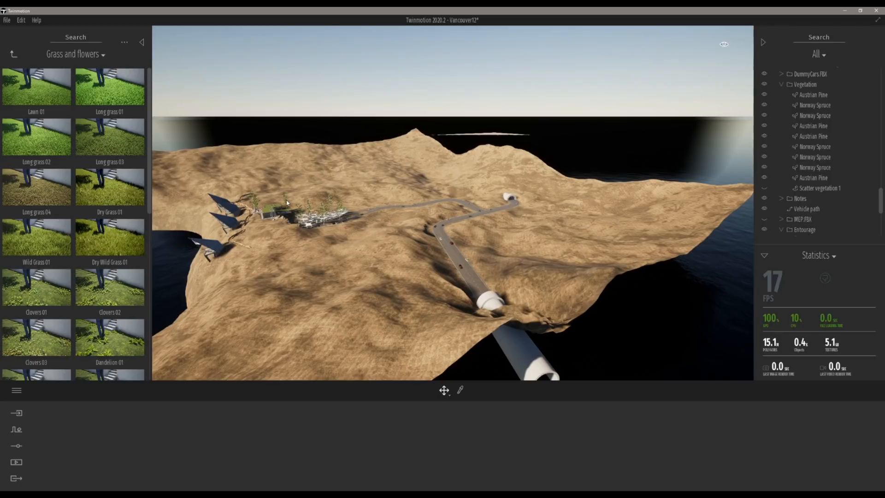
click(288, 198)
key(f)
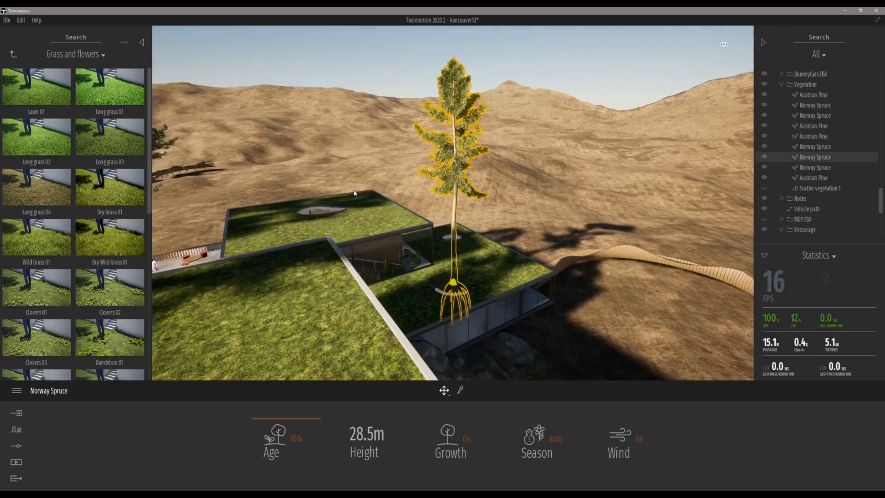
Step: Fly over to the car park under the white perforated canopy and look around it
right_drag(353, 190, 544, 182)
key(w)
key(d)
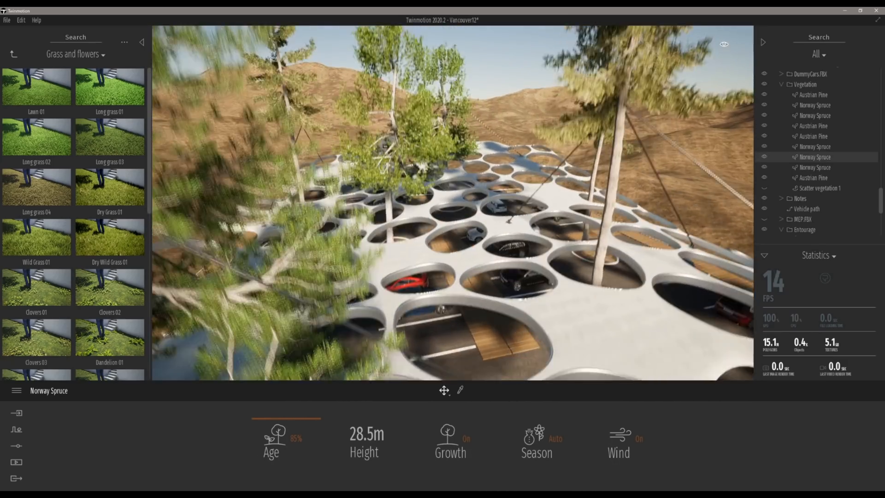
key(q)
right_drag(453, 203, 382, 194)
key(s)
key(a)
key(w)
key(s)
key(a)
right_drag(419, 285, 381, 285)
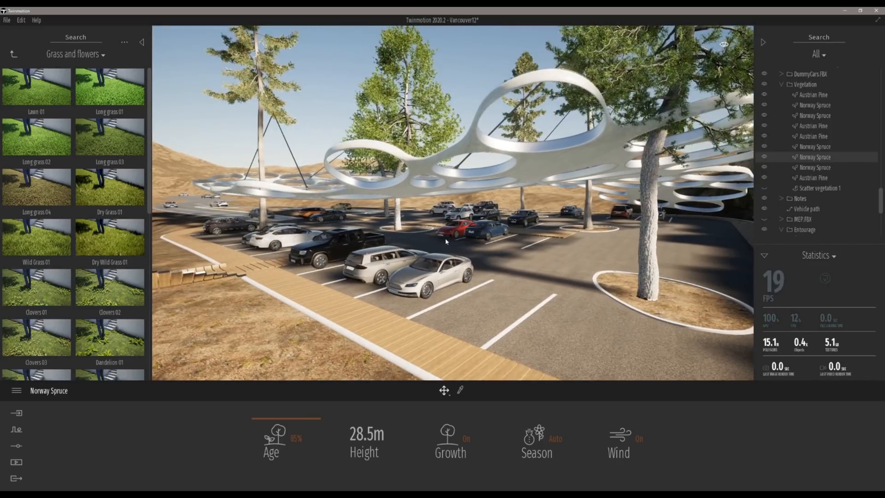
Step: Return to the Vegetation and landscape library, then scroll the PDF presentation to the SketchUp to Twinmotion slide
click(12, 54)
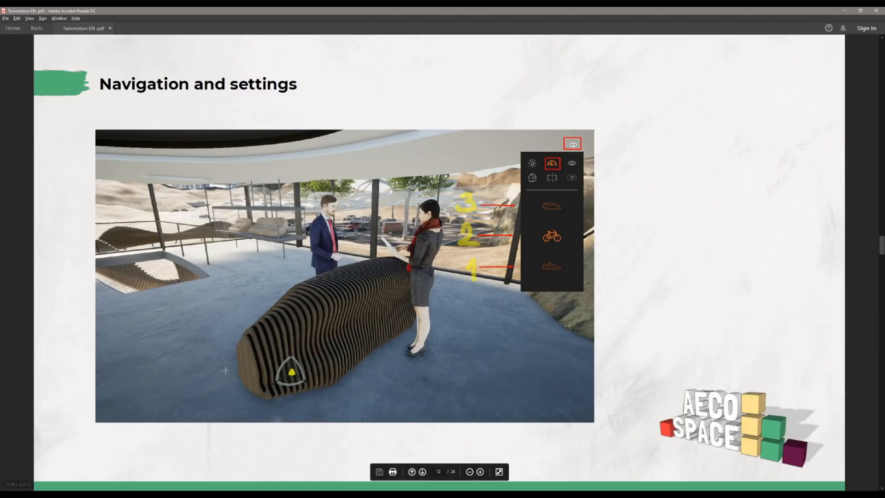
scroll(253, 363, down, 1)
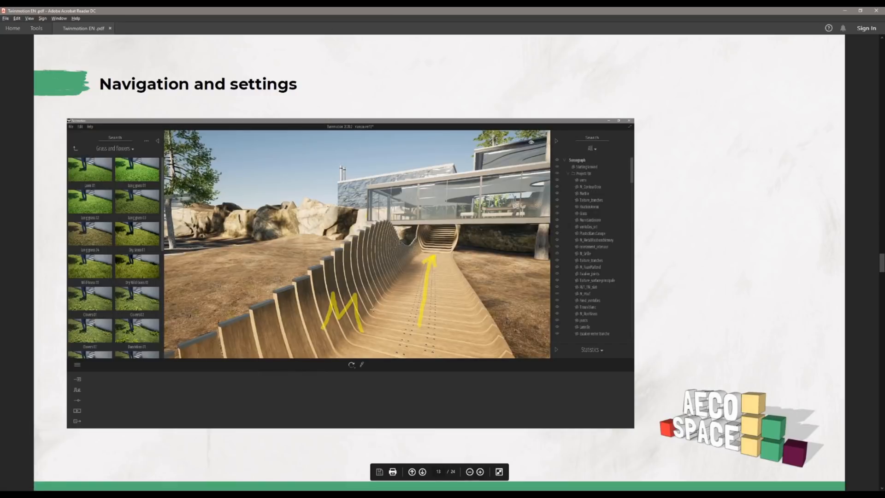
scroll(507, 294, down, 1)
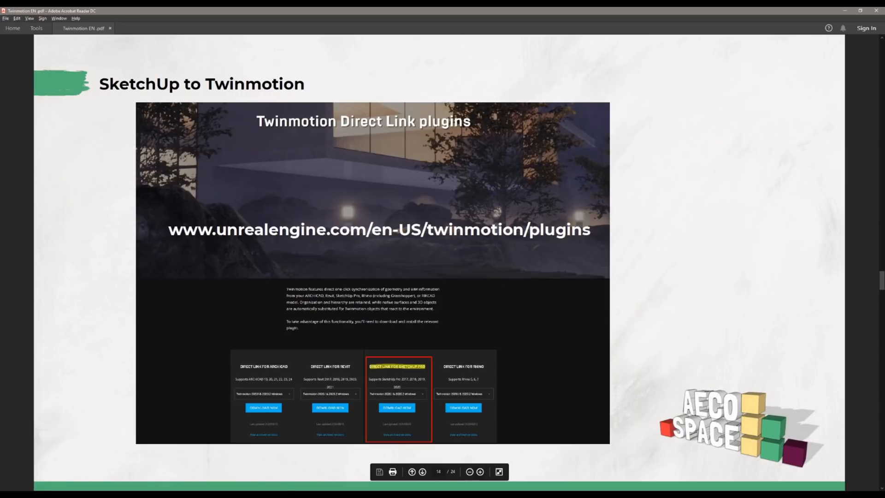
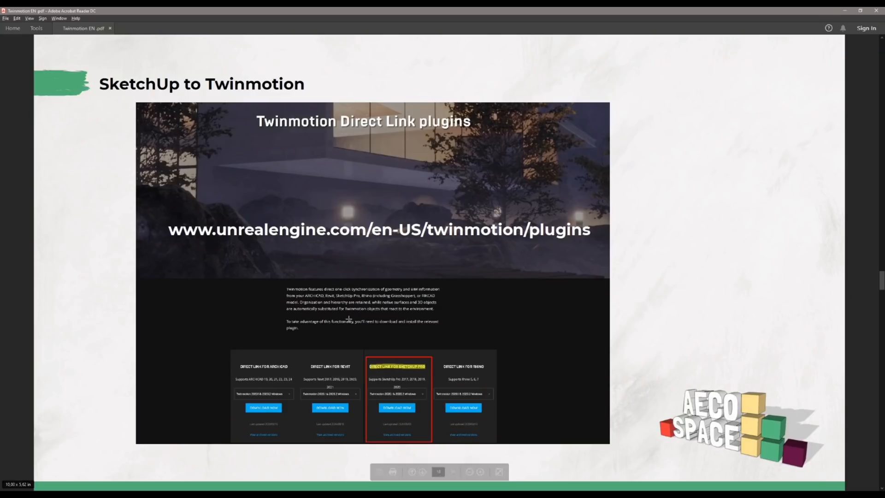
Step: Following the synchronization settings slide, set the Twinmotion Direct Link merge option to Merge by material and close the settings
scroll(348, 318, down, 1)
scroll(348, 318, down, 1)
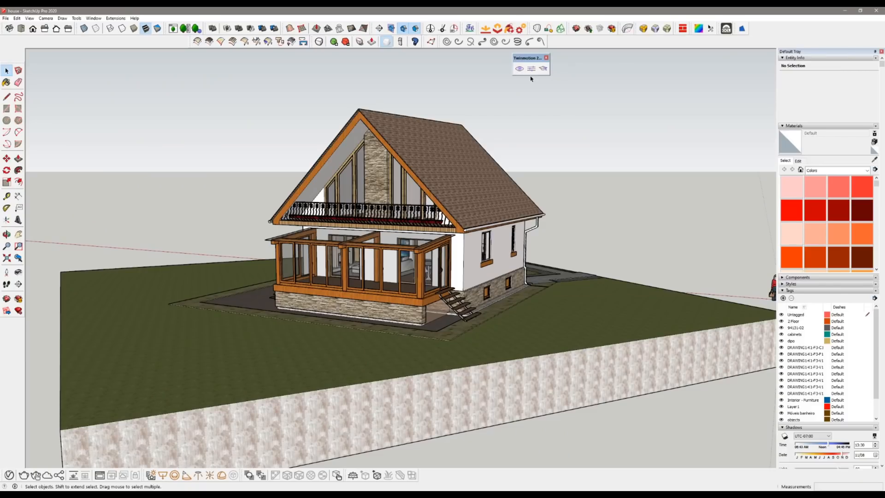
click(531, 68)
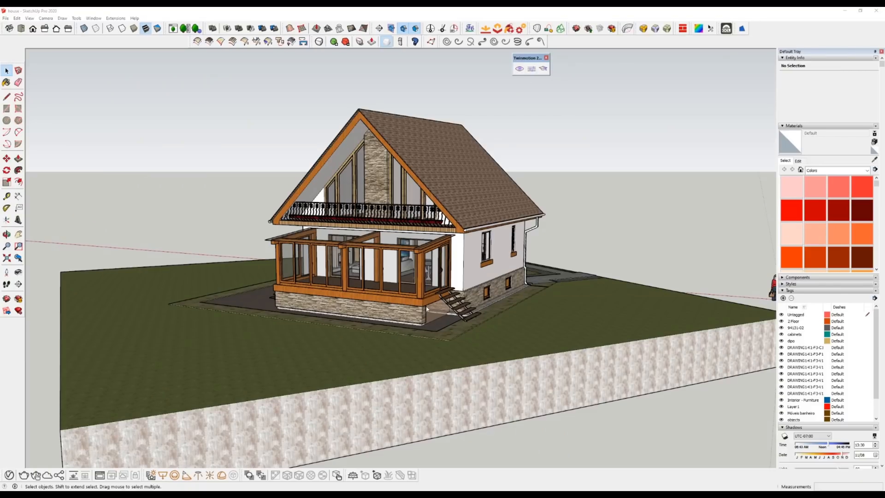
click(433, 206)
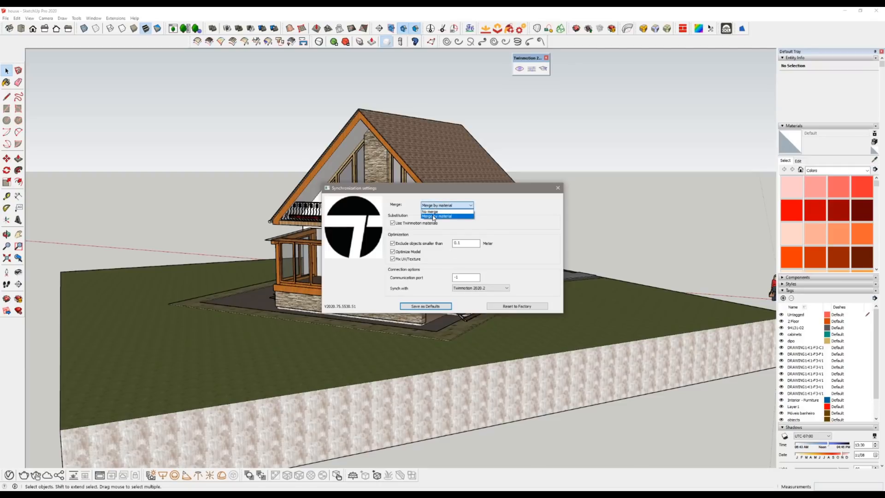
click(490, 219)
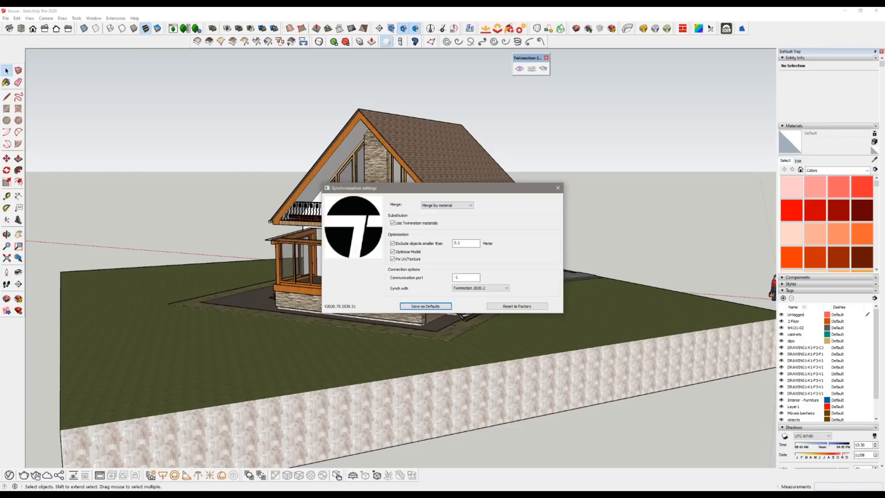
click(557, 187)
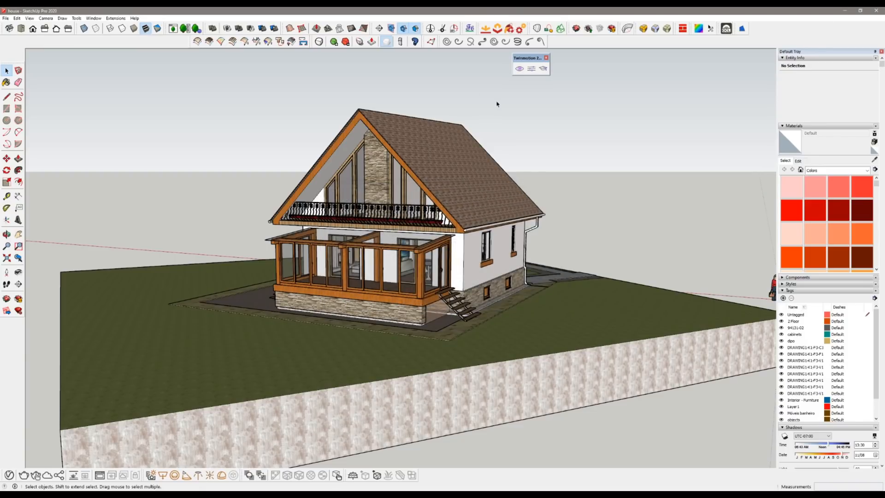
Step: Send the SketchUp house to Twinmotion as a new Direct Link project and close the welcome window
click(519, 70)
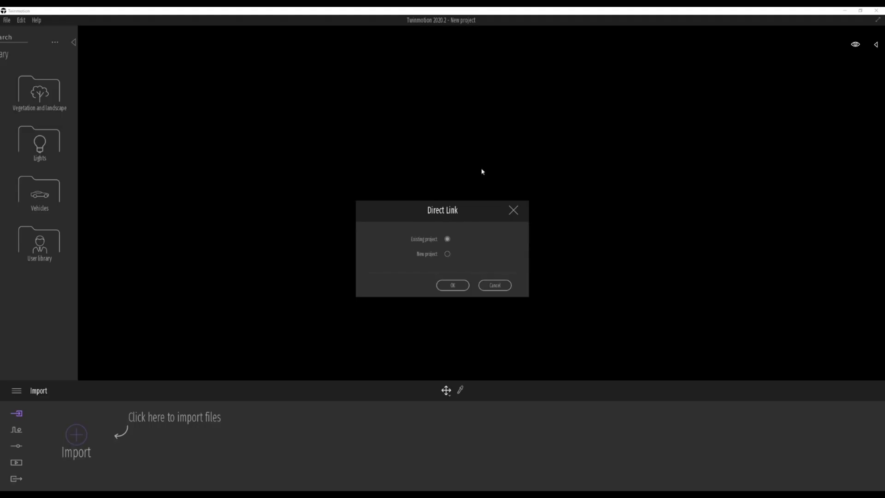
click(449, 255)
click(452, 286)
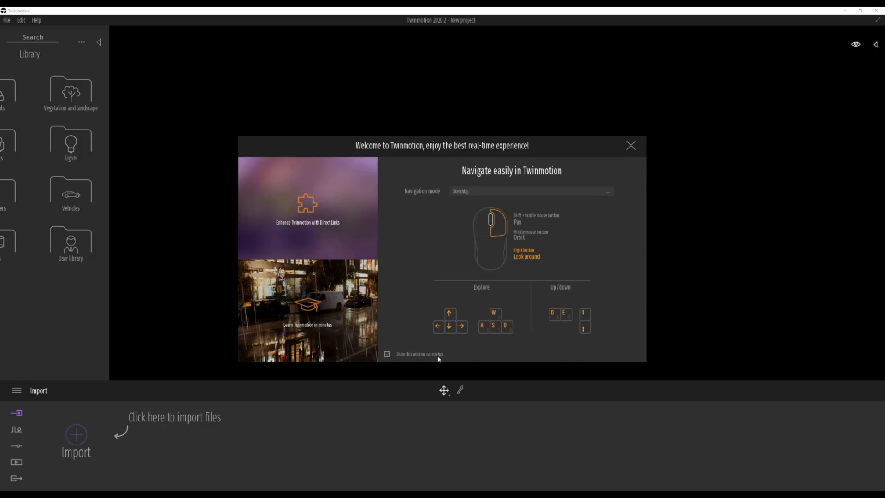
click(631, 146)
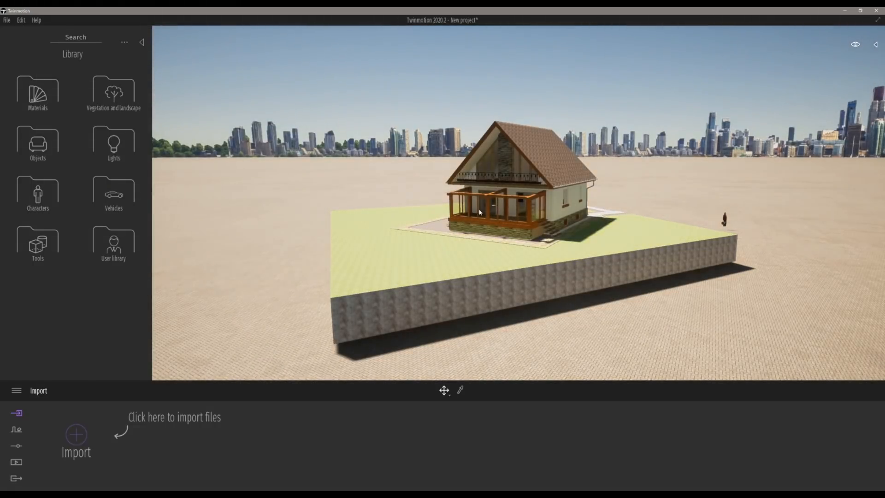
Step: Fly around the imported house in Twinmotion to examine the synchronized model and its objects
key(w)
key(d)
right_drag(481, 209, 396, 249)
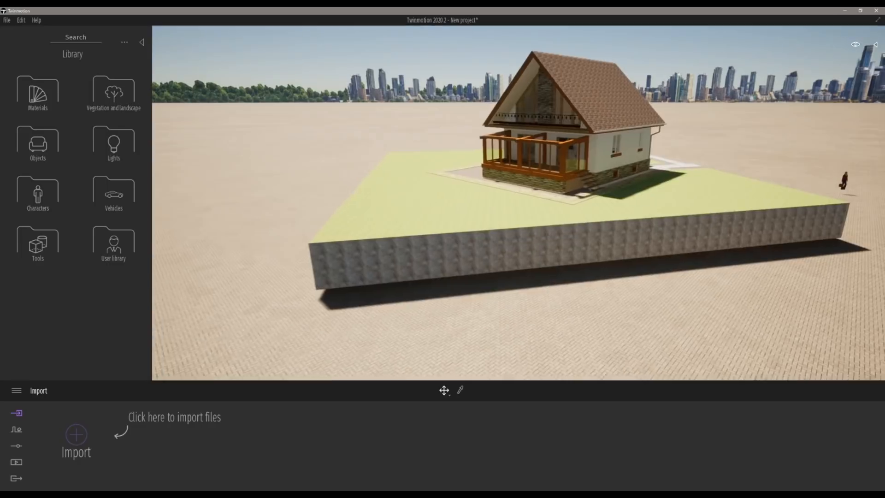
key(w)
key(e)
right_drag(460, 217, 581, 168)
key(a)
key(w)
right_drag(460, 207, 562, 239)
key(a)
key(w)
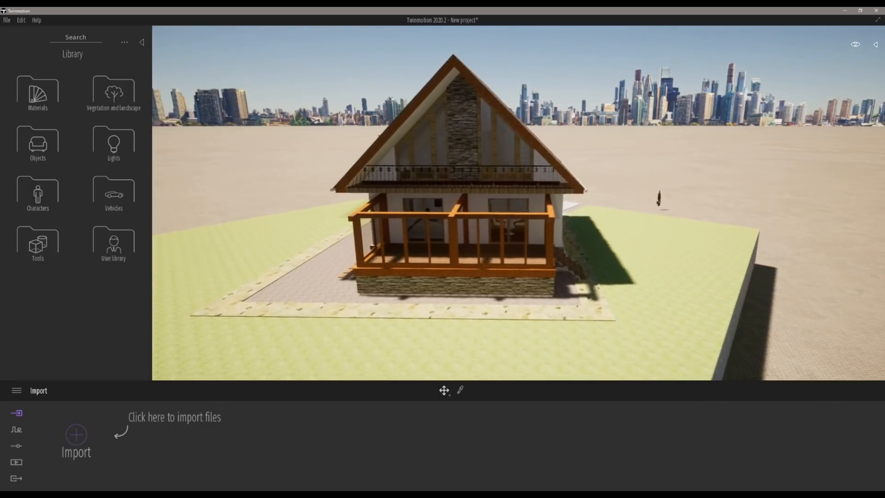
key(w)
key(d)
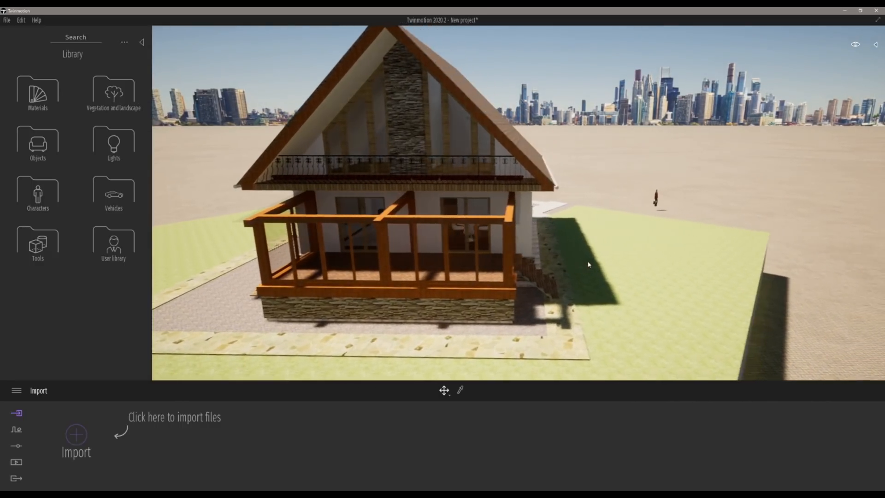
key(d)
key(s)
right_drag(588, 221, 526, 219)
click(506, 140)
click(438, 213)
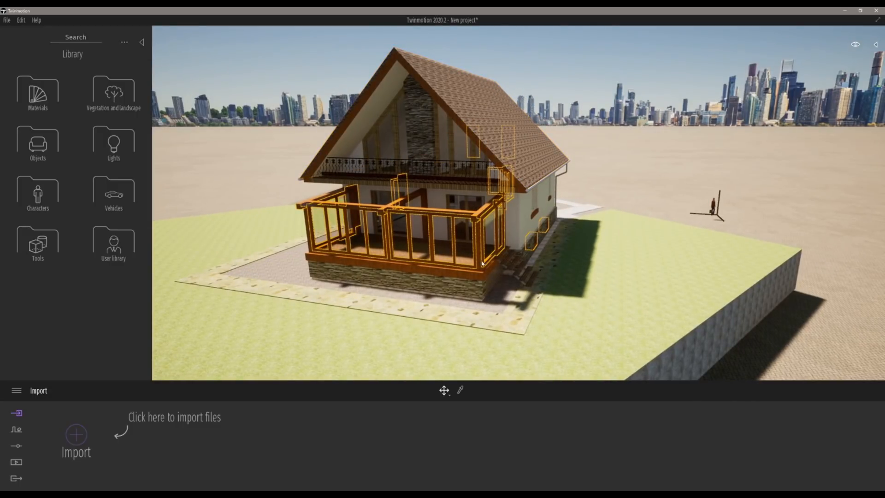
key(d)
key(w)
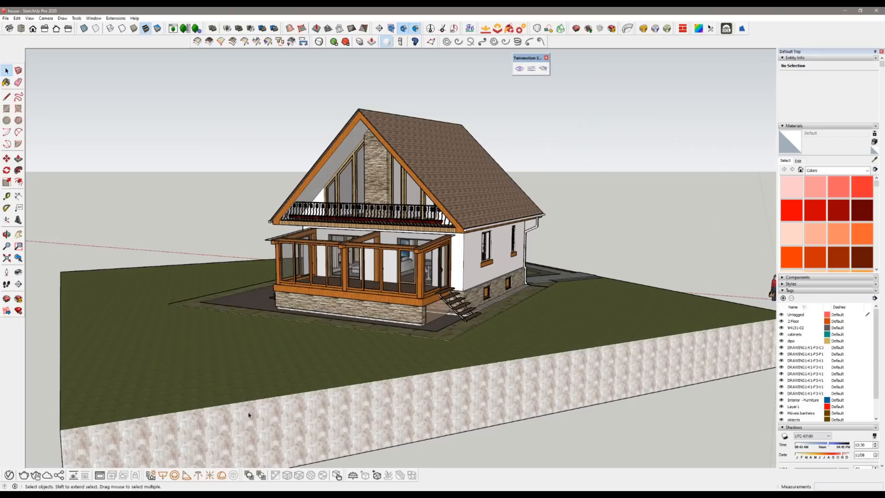
Step: In SketchUp, copy the porch stair group sideways about 1500 mm with the Move tool to widen the stairs
middle_drag(447, 247, 434, 291)
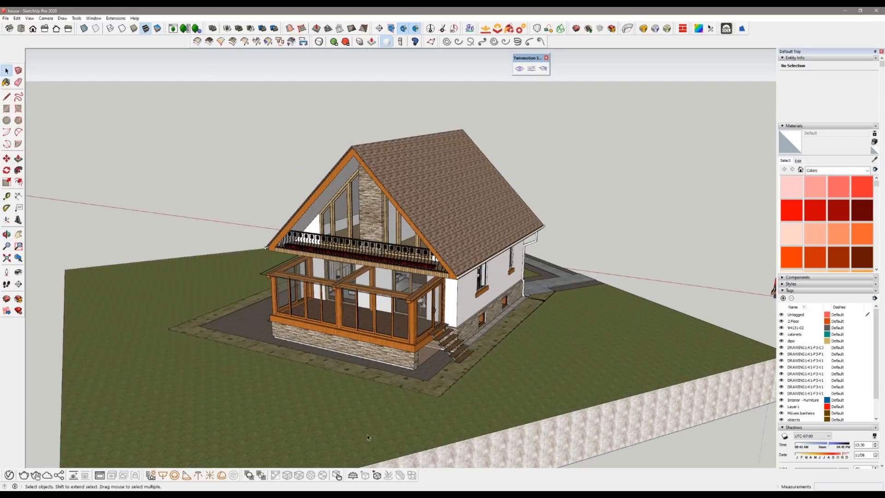
click(196, 493)
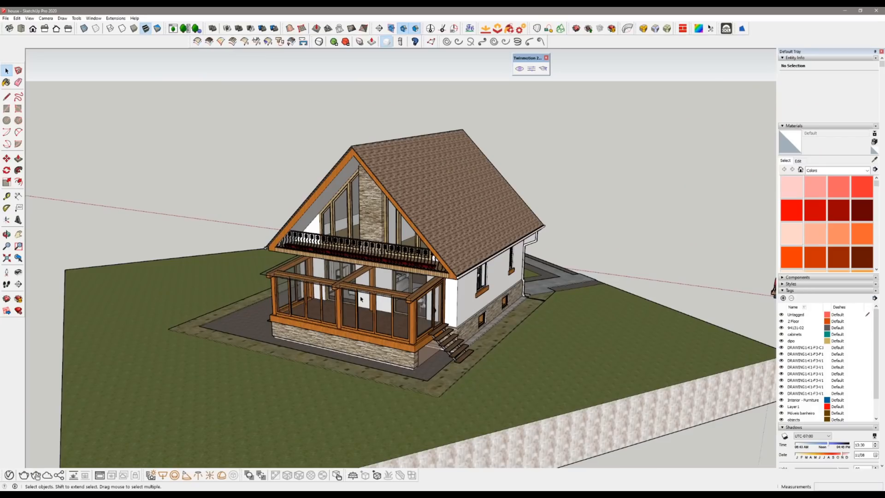
scroll(452, 361, up, 3)
scroll(452, 361, up, 2)
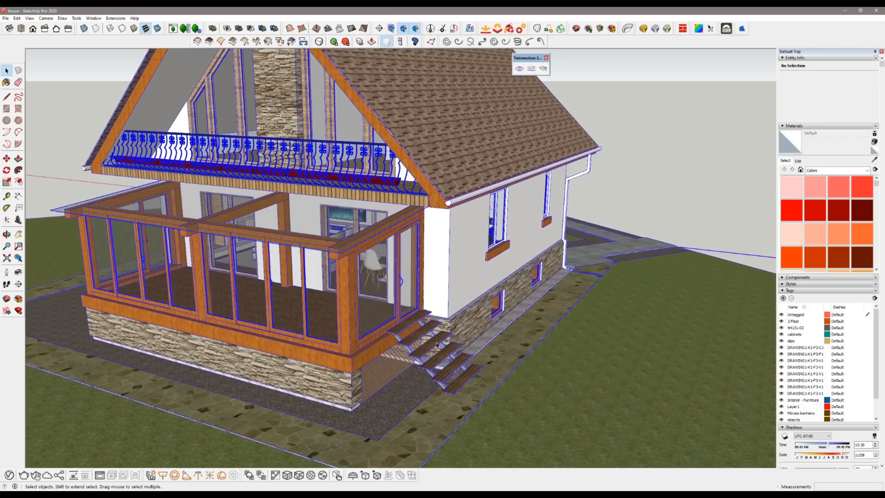
click(435, 346)
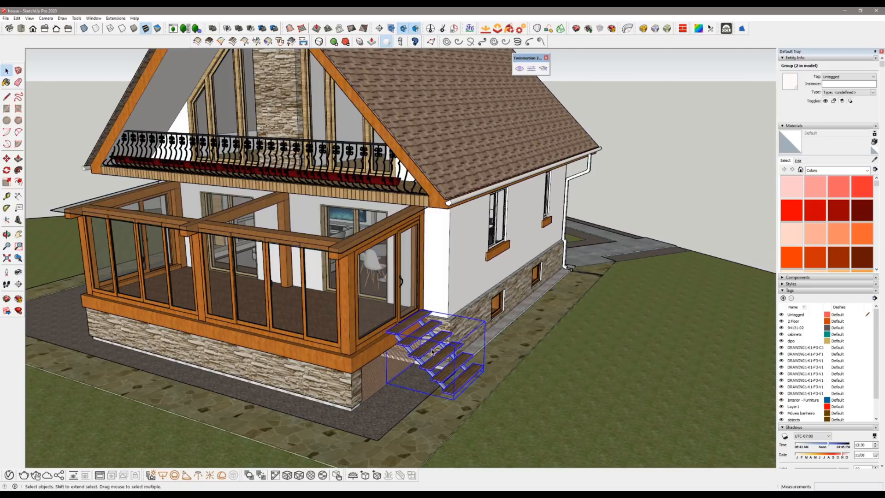
key(m)
click(446, 396)
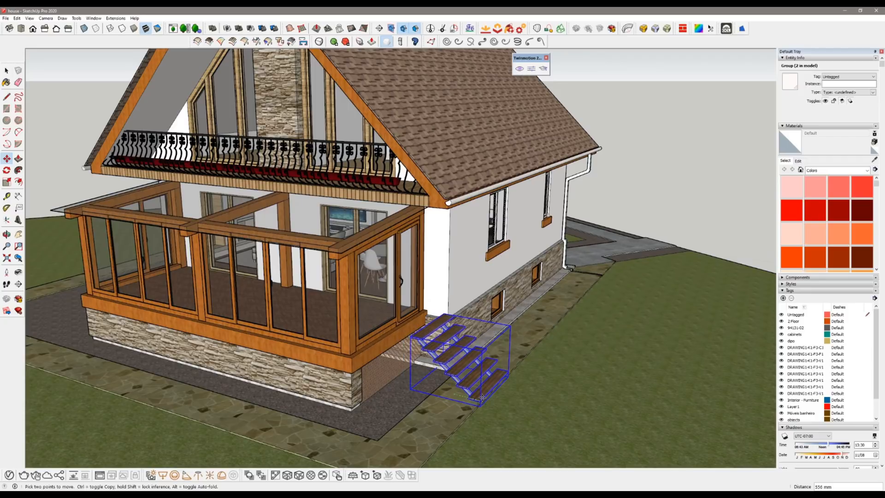
key(ctrl)
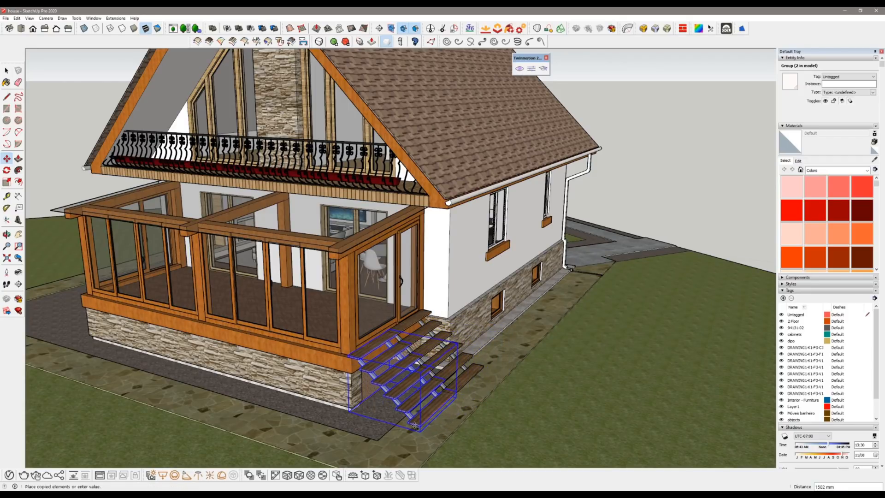
click(415, 425)
key(space)
Step: Select the copied stair group and reposition it slightly with the Move tool
scroll(414, 377, up, 4)
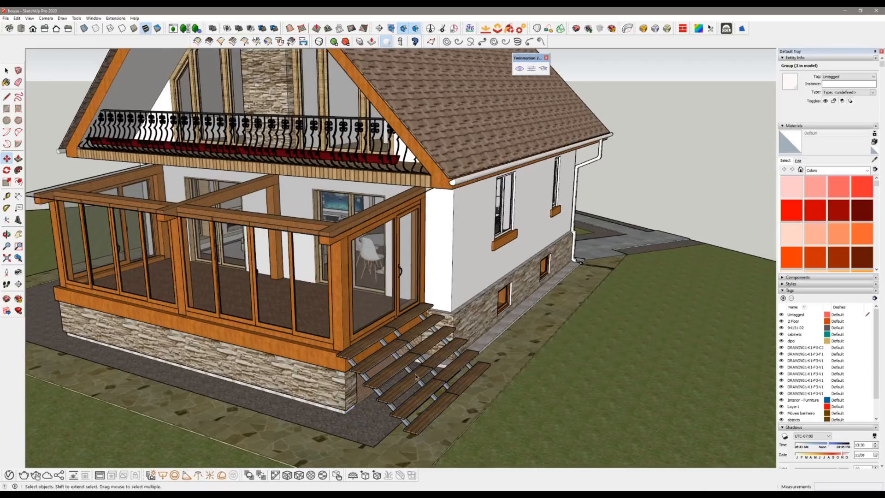
scroll(459, 355, up, 5)
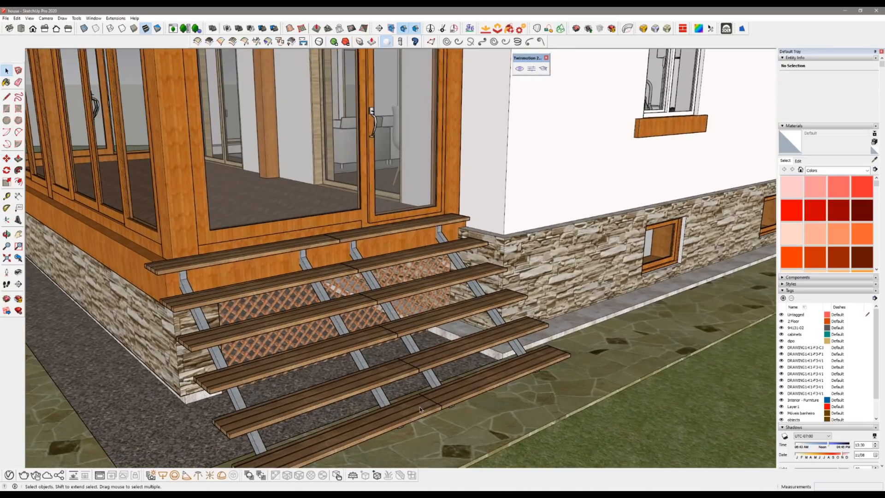
click(419, 408)
key(m)
click(419, 408)
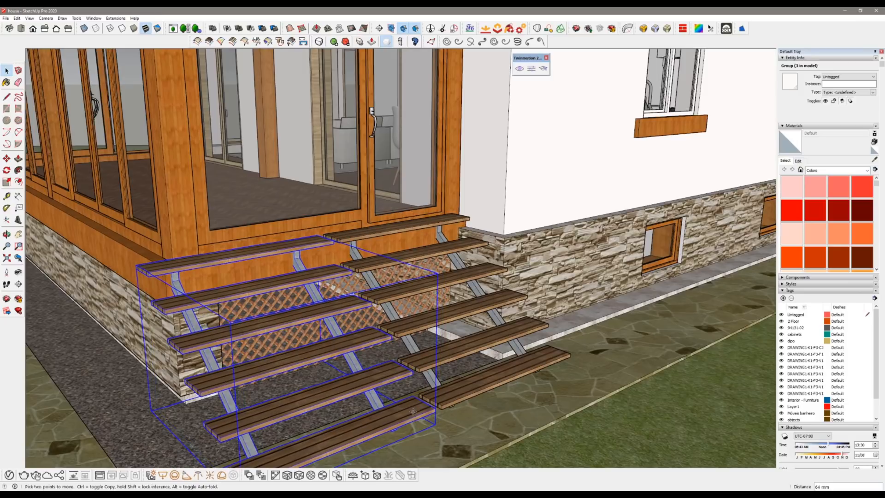
click(420, 409)
key(space)
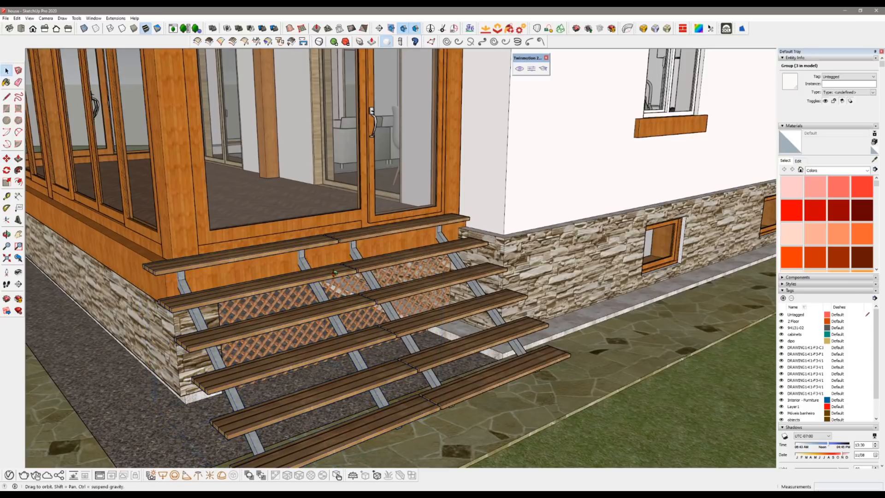
Step: Synchronize the edited SketchUp model to Twinmotion through Direct Link
middle_drag(322, 249, 364, 261)
scroll(371, 234, down, 6)
shift+middle_drag(413, 308, 374, 357)
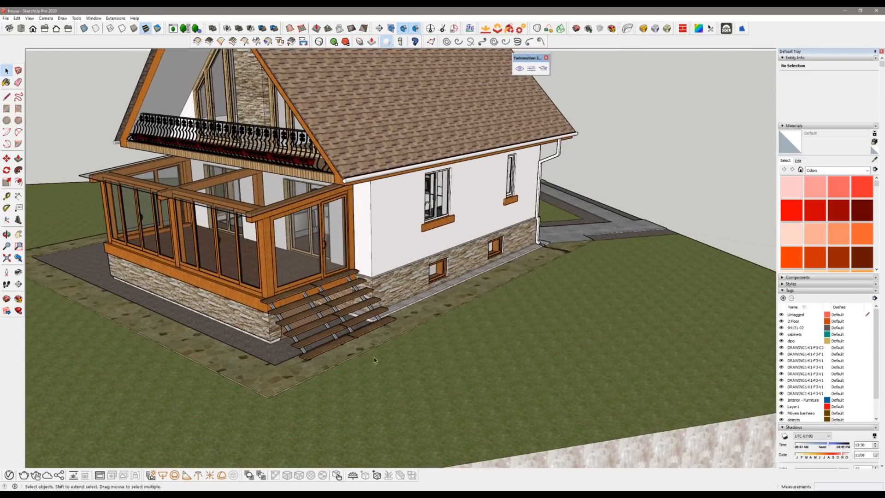
click(519, 69)
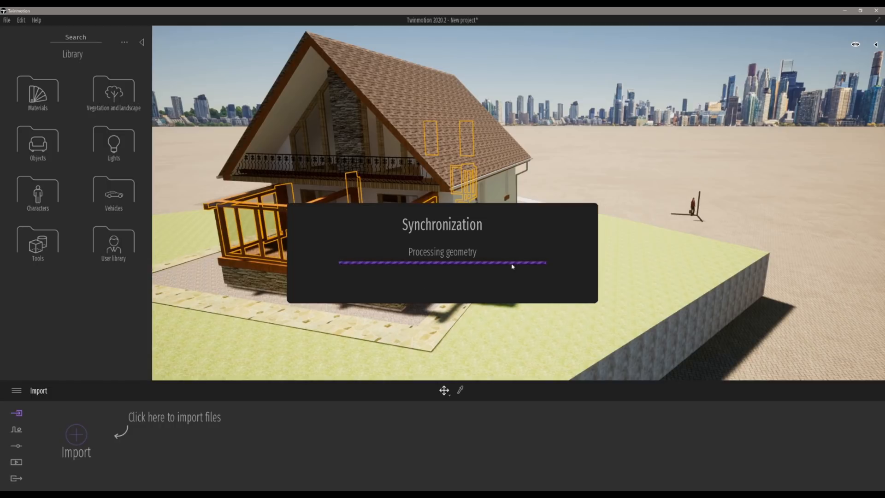
Step: Fly close to the porch stairs in Twinmotion to inspect the synchronized change
scroll(512, 264, up, 3)
scroll(399, 308, up, 2)
right_drag(412, 286, 337, 357)
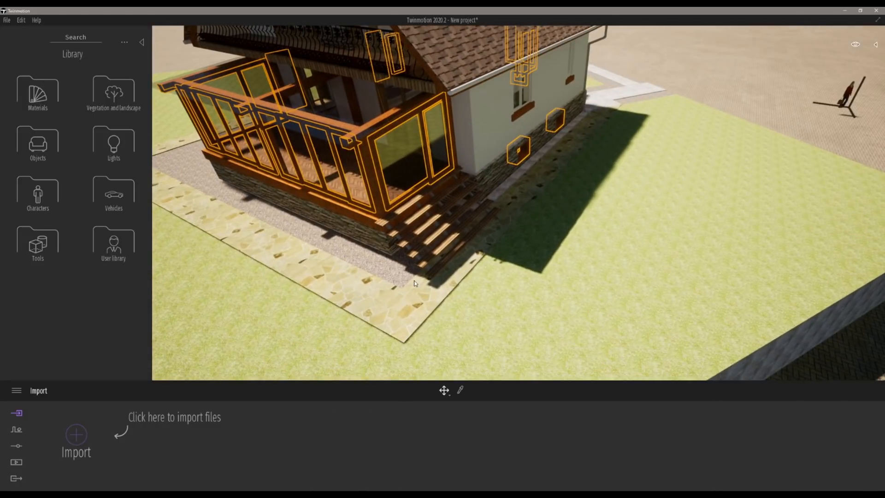
scroll(414, 283, up, 5)
key(d)
key(a)
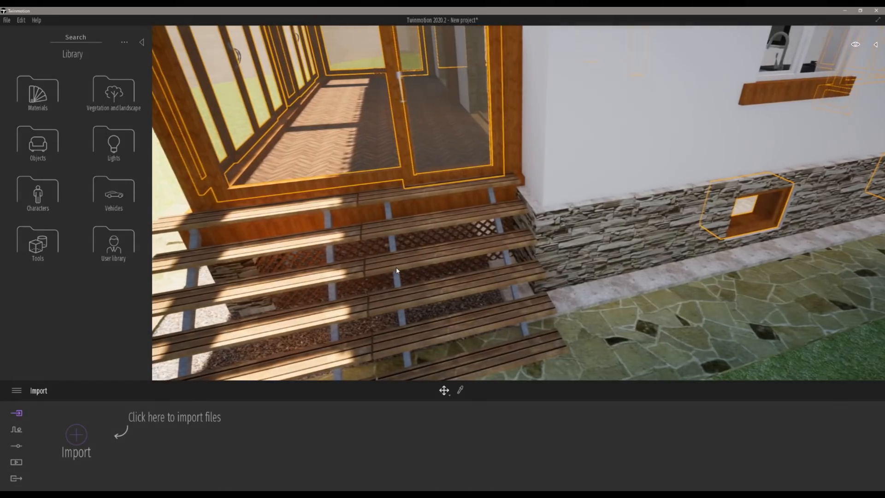
key(a)
right_drag(490, 259, 595, 230)
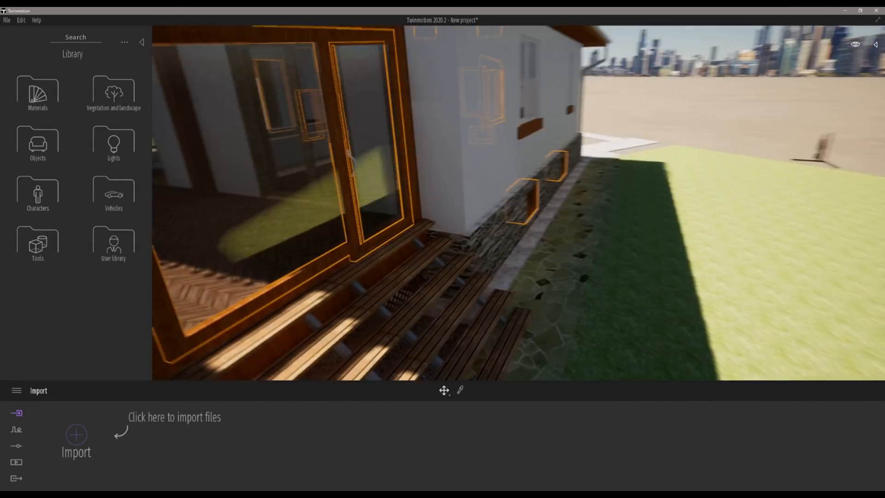
key(s)
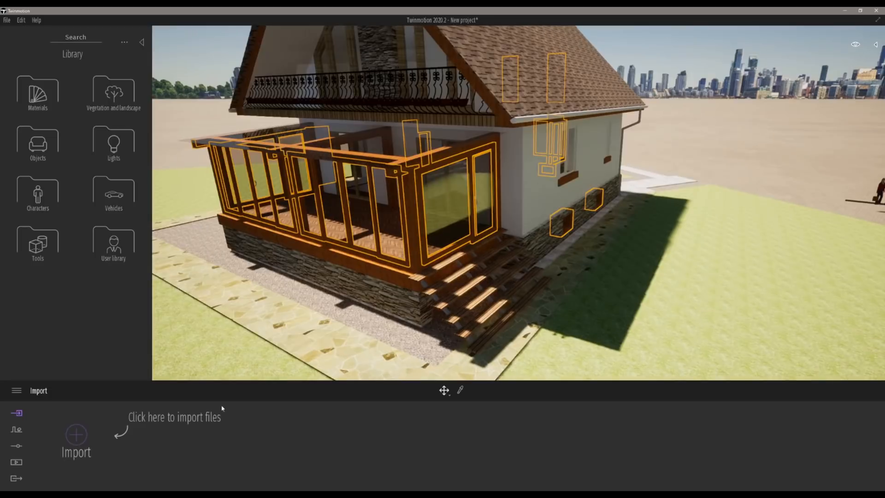
Step: Switch to the PDF presentation and scroll to the Materials slide
click(207, 495)
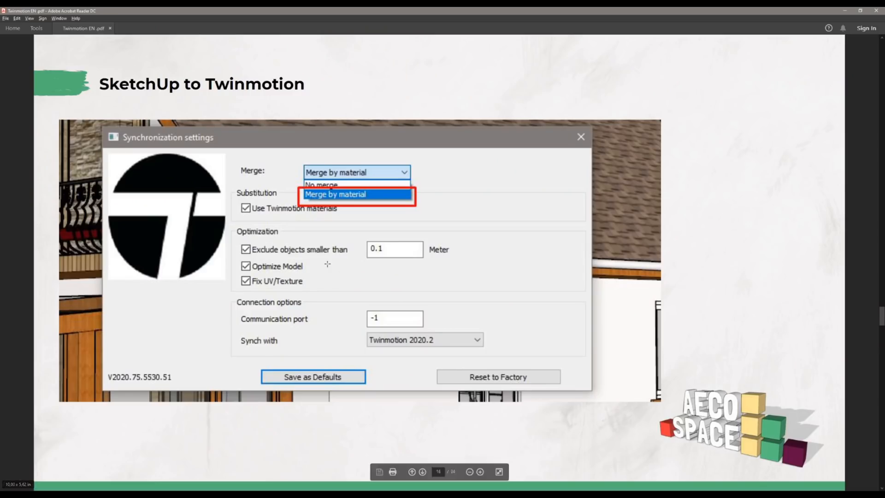
scroll(332, 269, down, 1)
scroll(473, 351, down, 1)
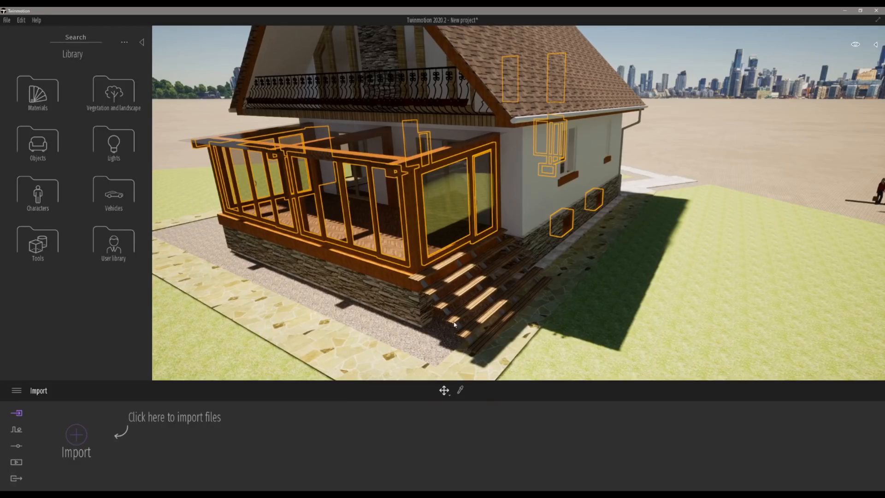
Step: Fly around the house in Twinmotion to look over the roof and side walls
key(w)
key(d)
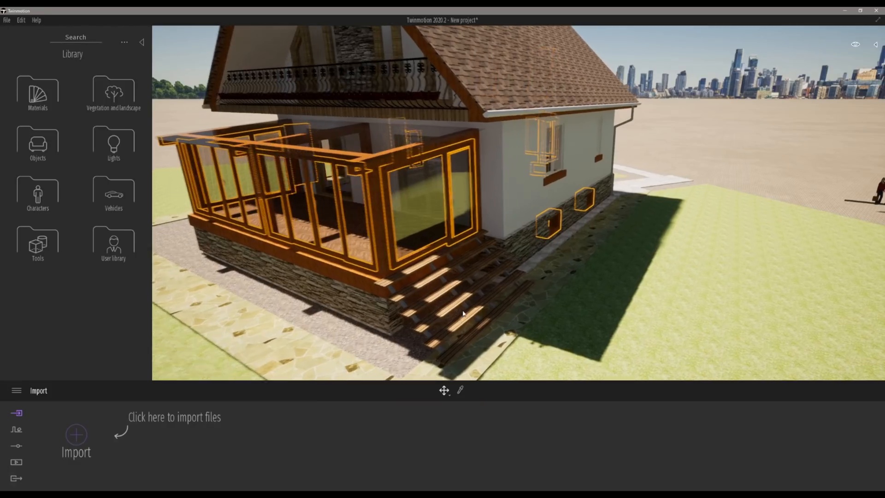
key(e)
key(w)
key(d)
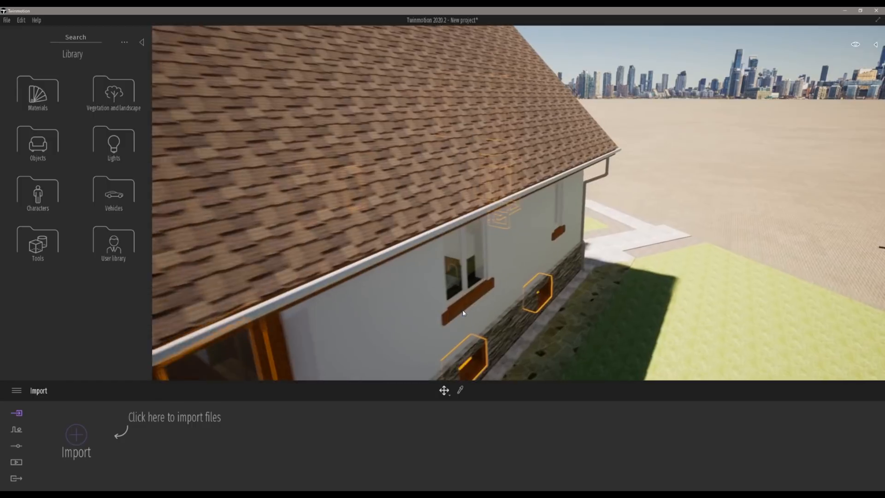
key(e)
key(e)
key(s)
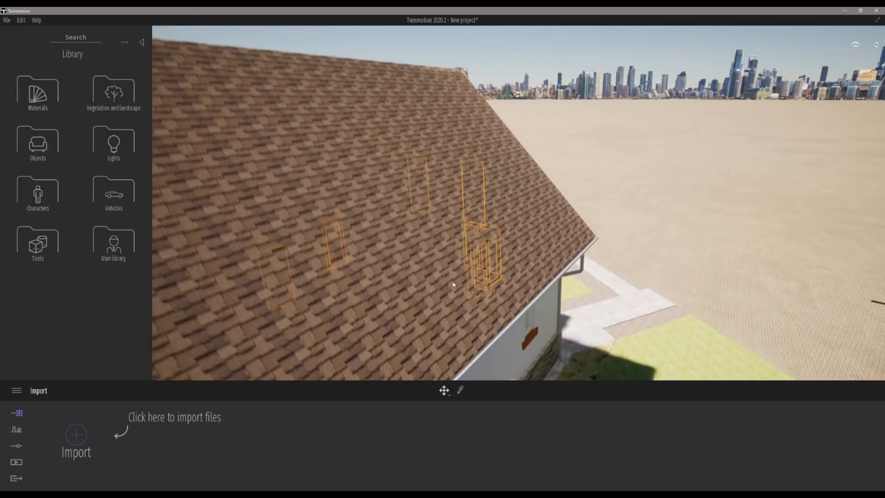
key(d)
right_drag(453, 286, 400, 286)
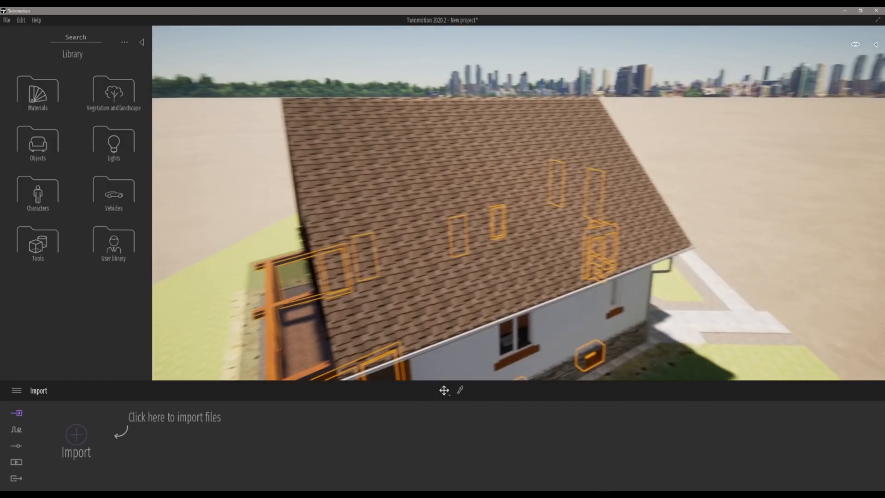
Step: Pick the roof's material with the material picker and open the Roof coverings material library
key(a)
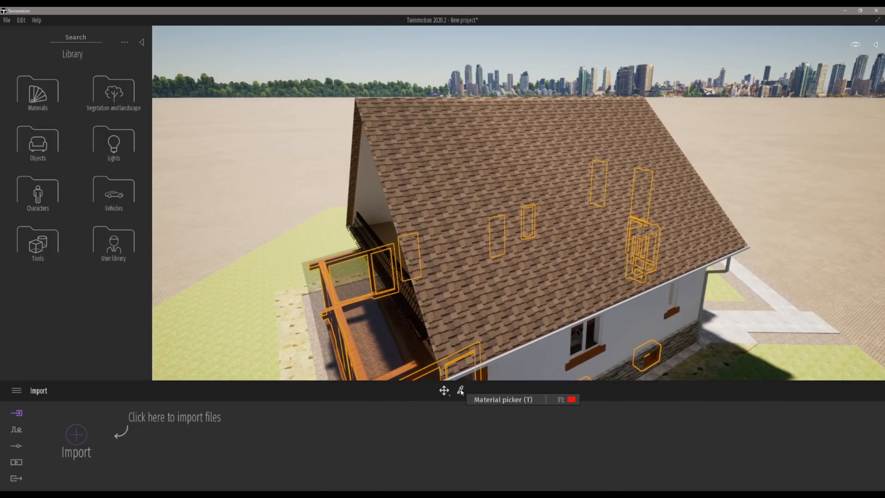
click(461, 391)
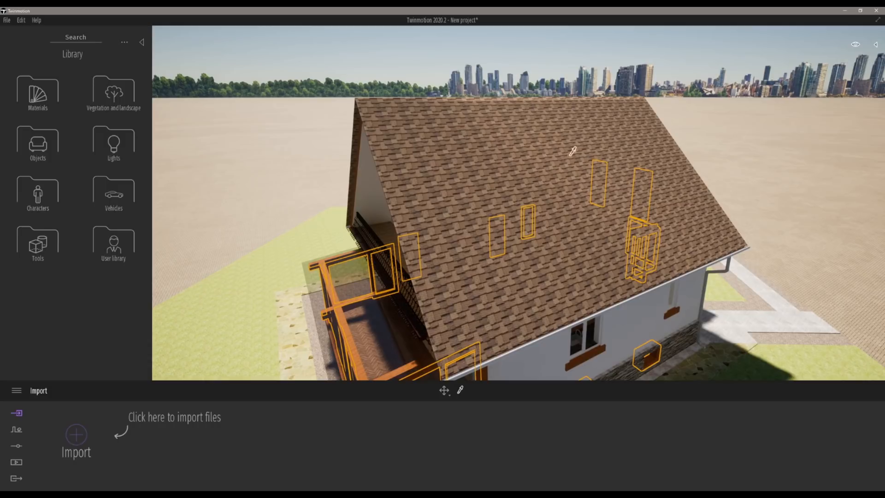
click(569, 124)
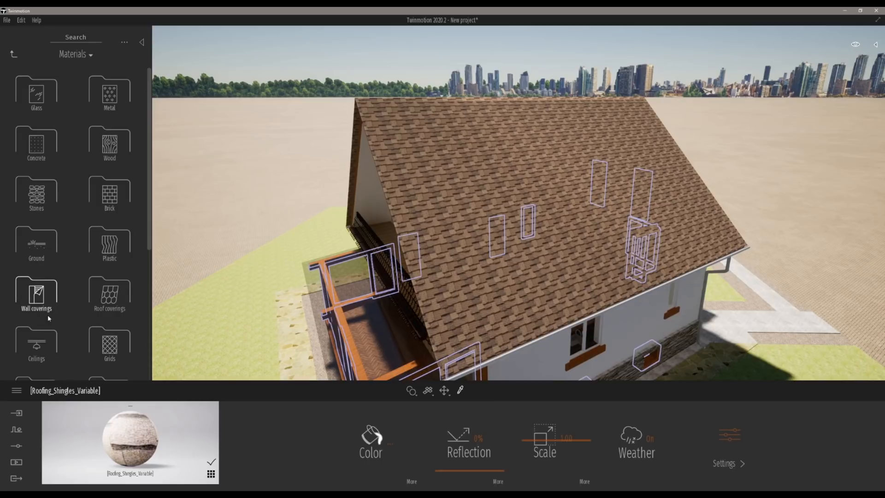
scroll(154, 117, down, 1)
scroll(154, 121, down, 1)
click(109, 236)
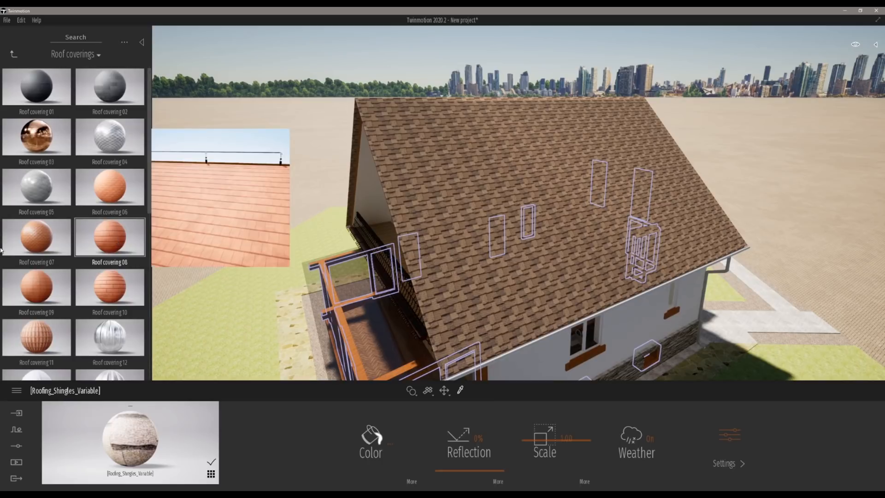
Step: Apply Roof covering 24 to the roof and set its scale to 5.91
scroll(144, 243, down, 5)
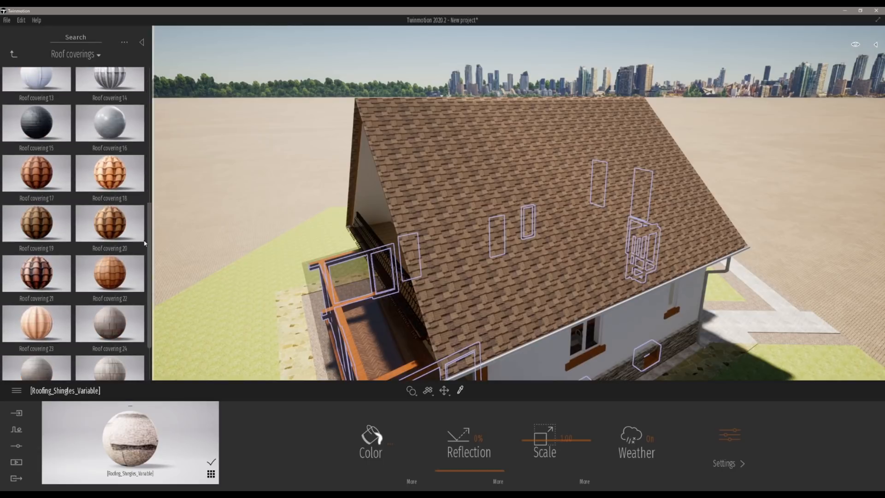
mouse_move(125, 231)
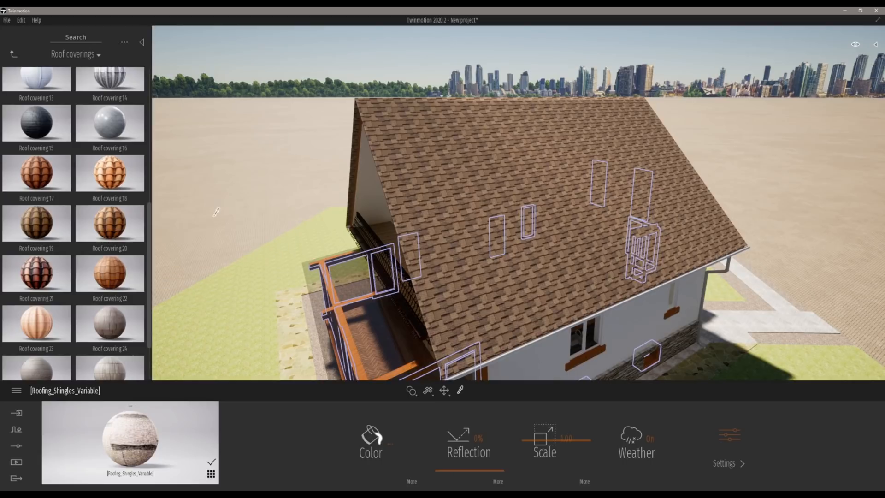
scroll(111, 271, down, 1)
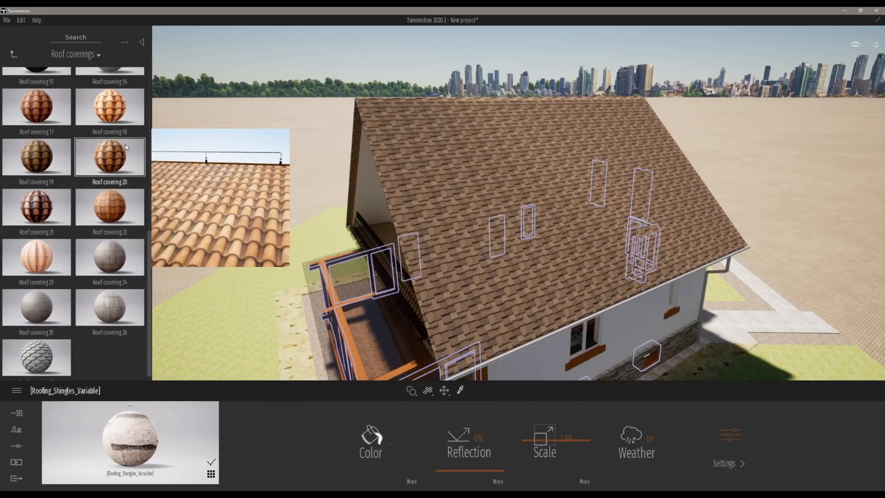
mouse_move(117, 254)
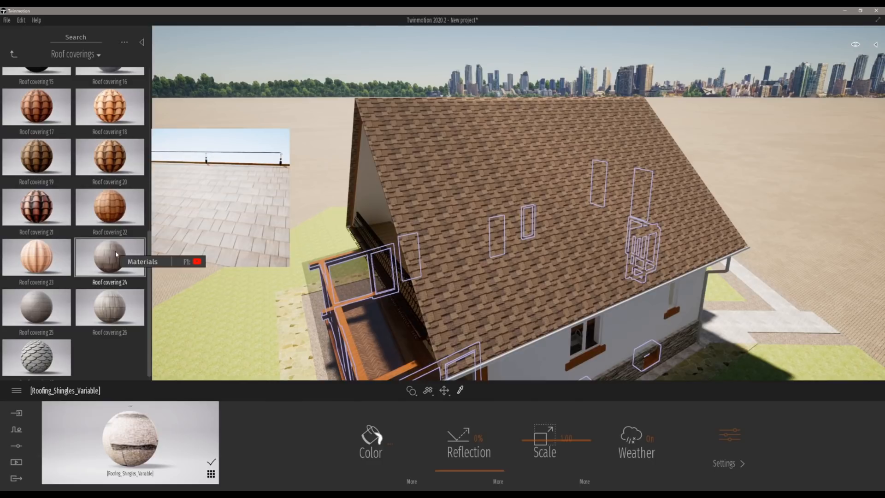
drag(118, 288, 127, 446)
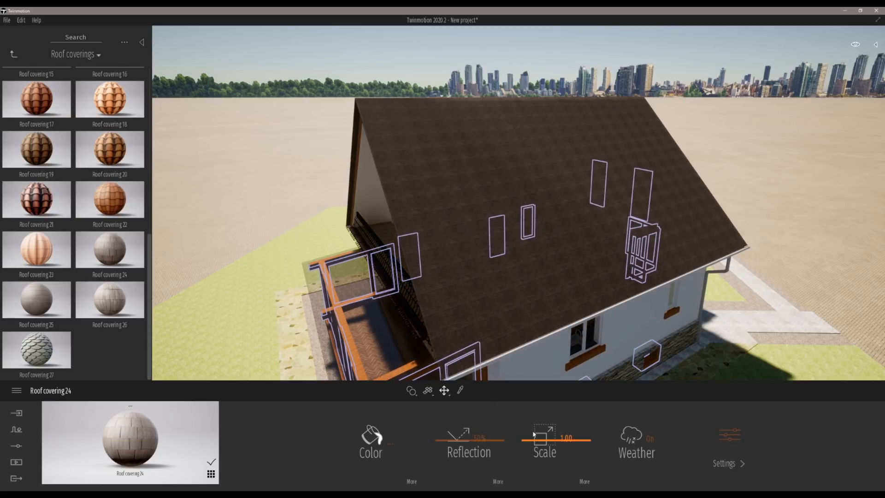
drag(540, 443, 551, 421)
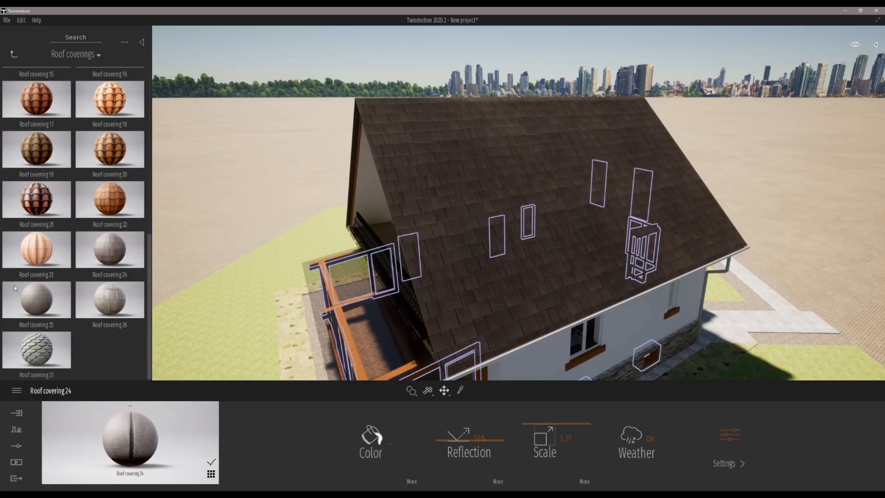
Step: Replace the roof material with Roof covering 25 and set its scale to 6.01
mouse_move(37, 313)
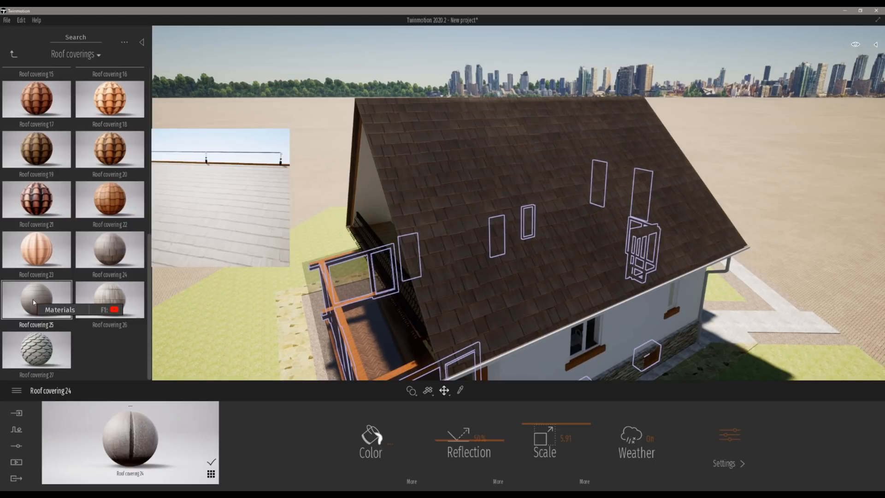
drag(33, 302, 454, 171)
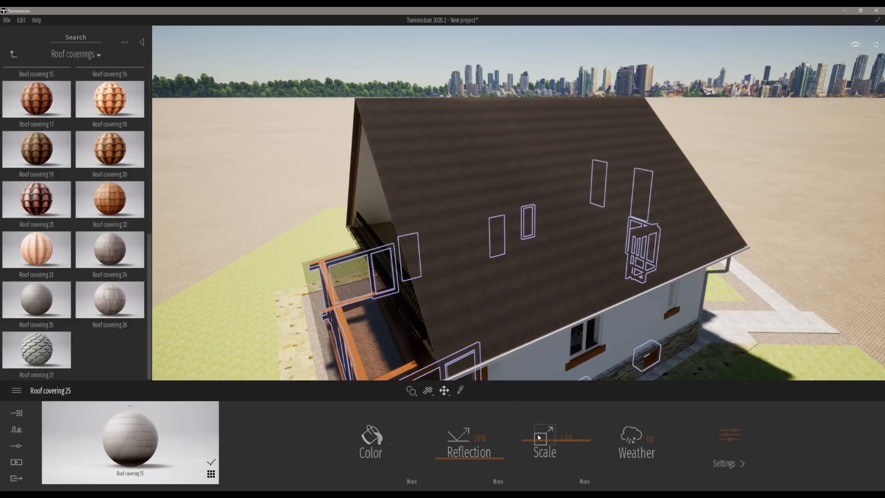
drag(542, 441, 543, 422)
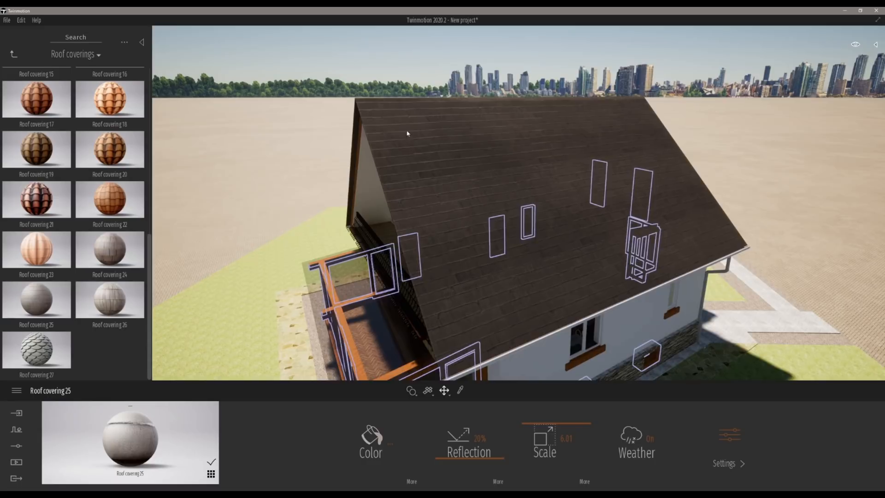
Step: Apply the Oak 03 G wood material to the porch's wooden base band and set its scale to 9.39
key(s)
key(a)
right_drag(350, 170, 460, 221)
key(a)
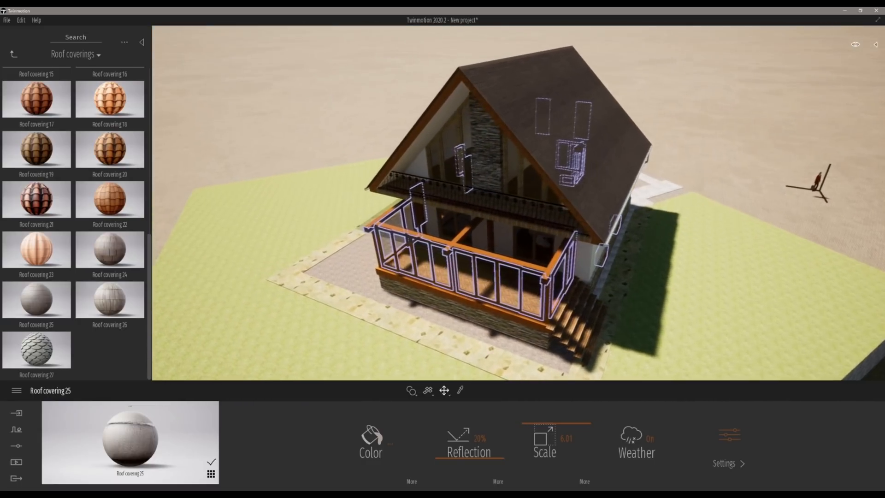
key(w)
key(w)
key(q)
right_drag(356, 223, 446, 273)
key(w)
key(q)
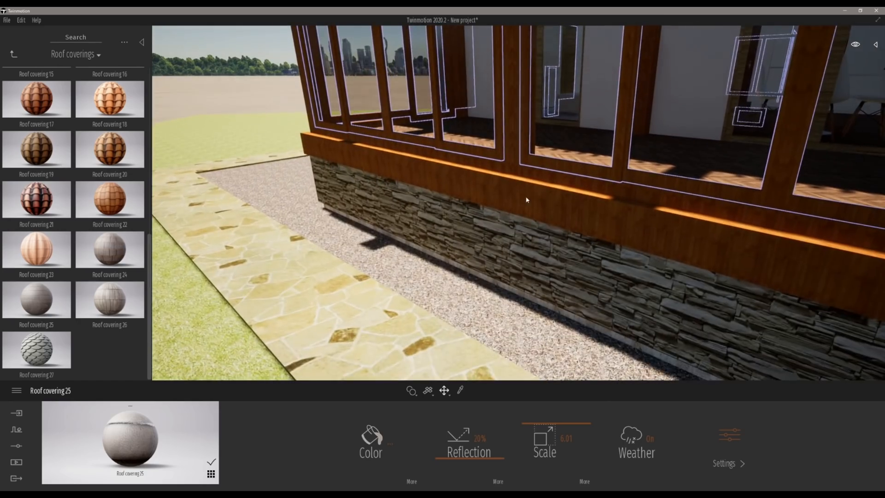
key(q)
key(w)
key(w)
key(s)
right_drag(420, 167, 386, 152)
key(q)
key(w)
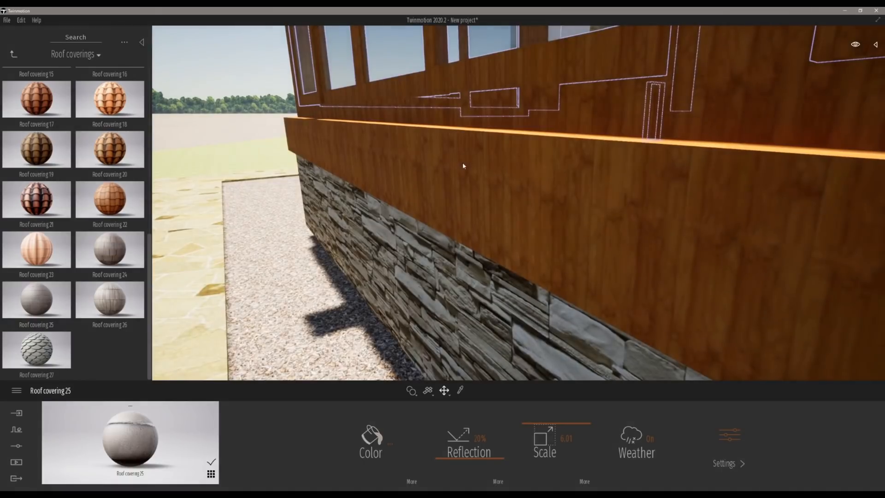
key(q)
key(w)
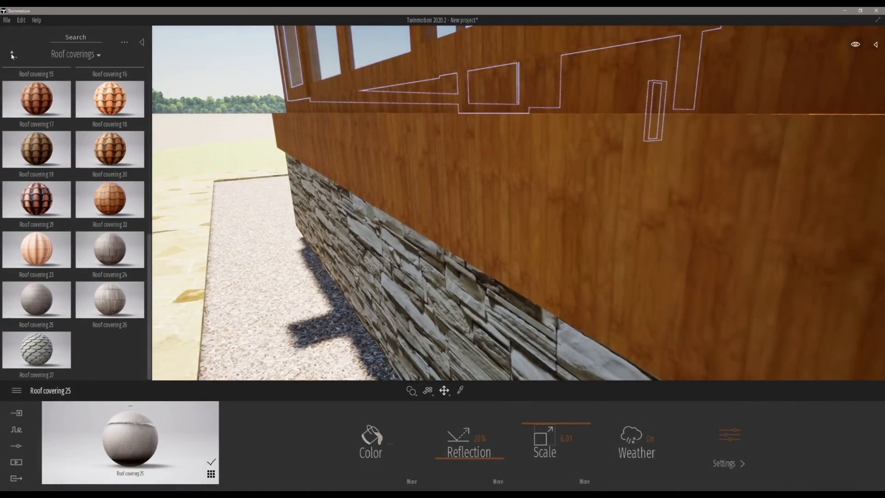
click(12, 54)
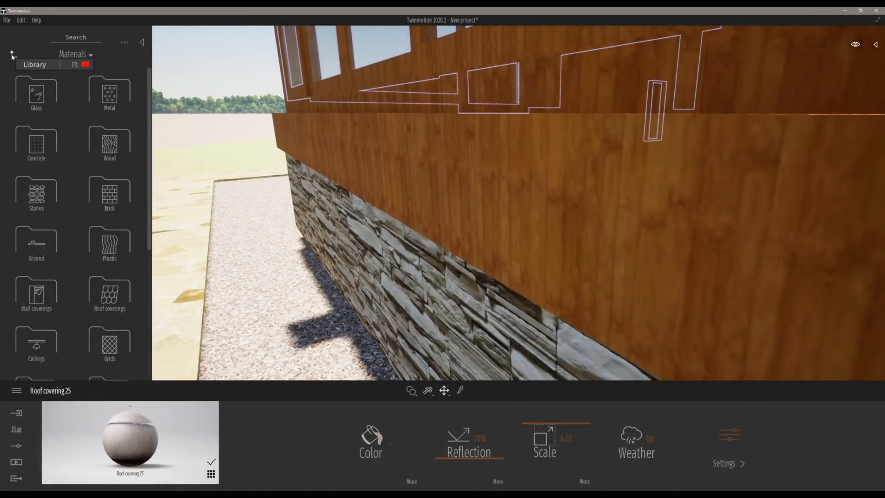
click(113, 150)
scroll(117, 249, down, 5)
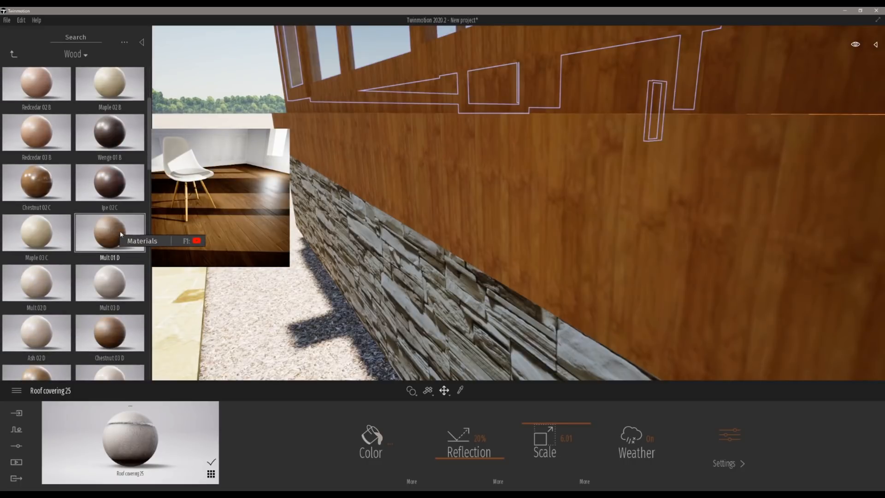
scroll(124, 271, down, 1)
scroll(120, 274, down, 4)
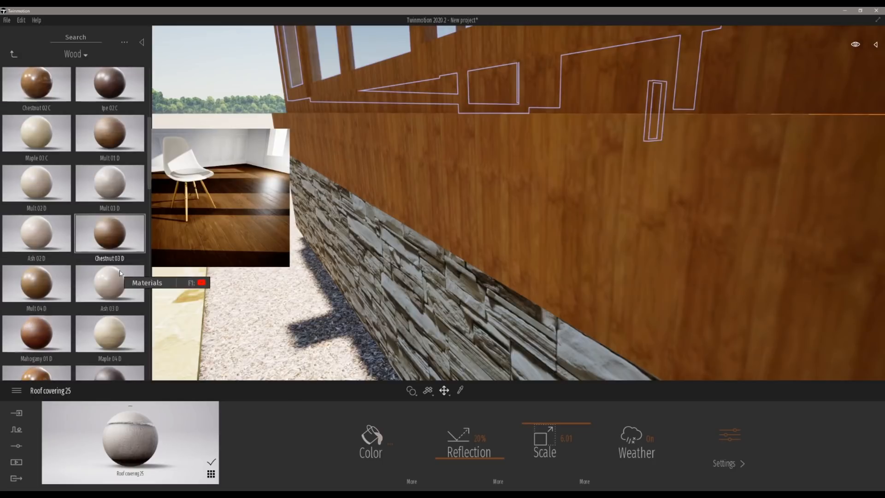
scroll(121, 279, down, 2)
scroll(120, 277, down, 1)
scroll(119, 277, down, 1)
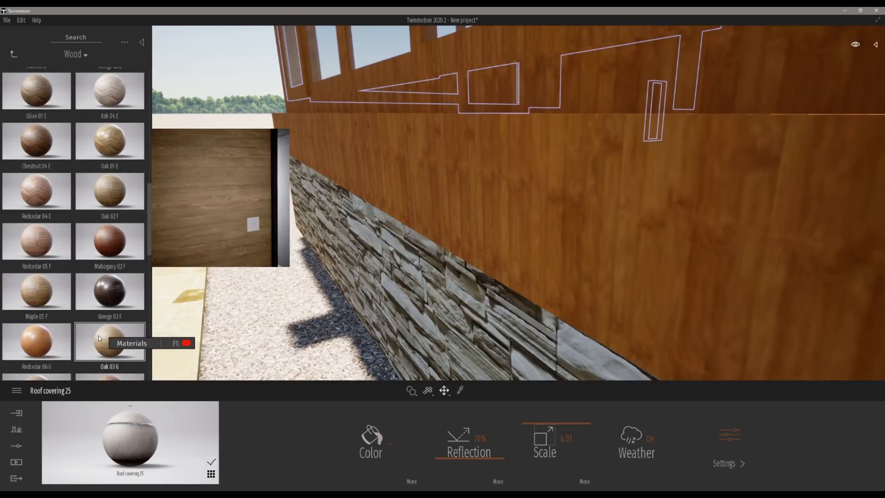
drag(123, 322, 473, 155)
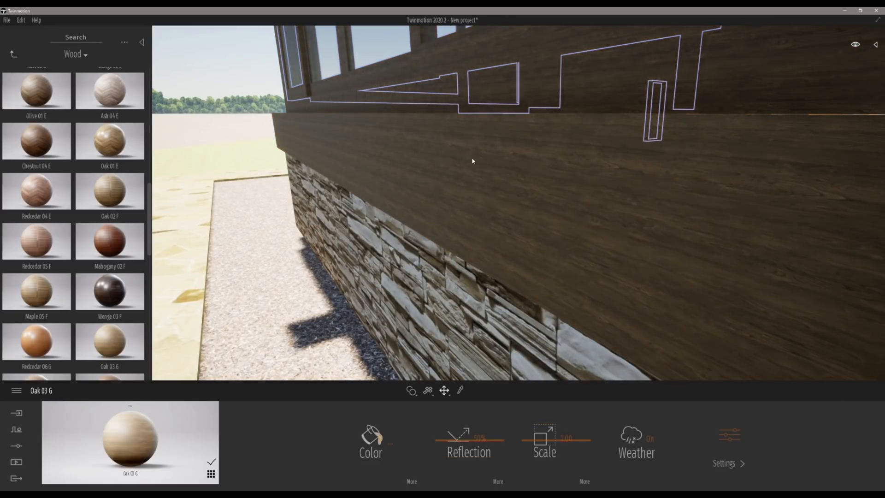
drag(558, 439, 560, 411)
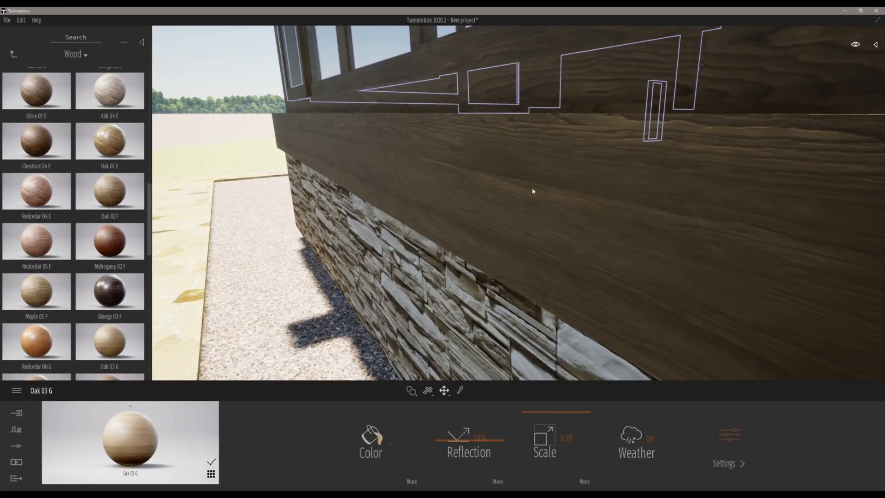
Step: Fly back out to a full view of the house and adjust the time of day
scroll(534, 187, down, 8)
key(s)
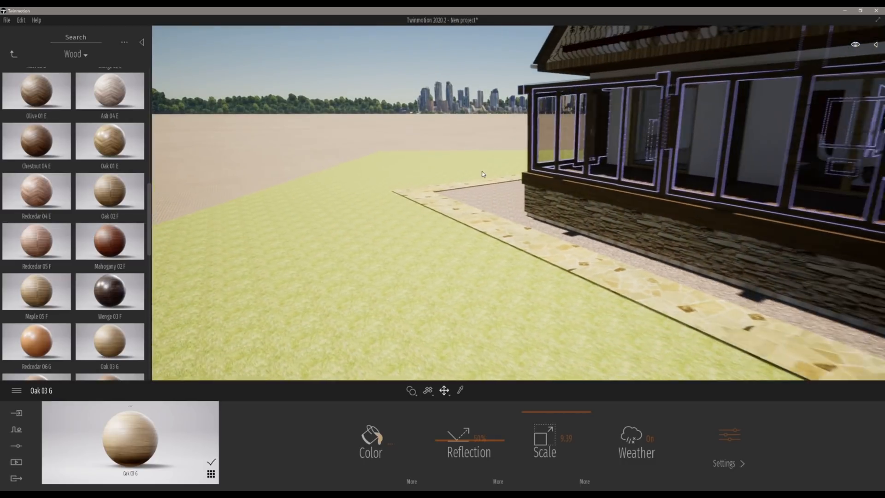
key(d)
key(s)
right_drag(438, 194, 500, 182)
key(w)
key(a)
key(s)
key(e)
key(s)
key(a)
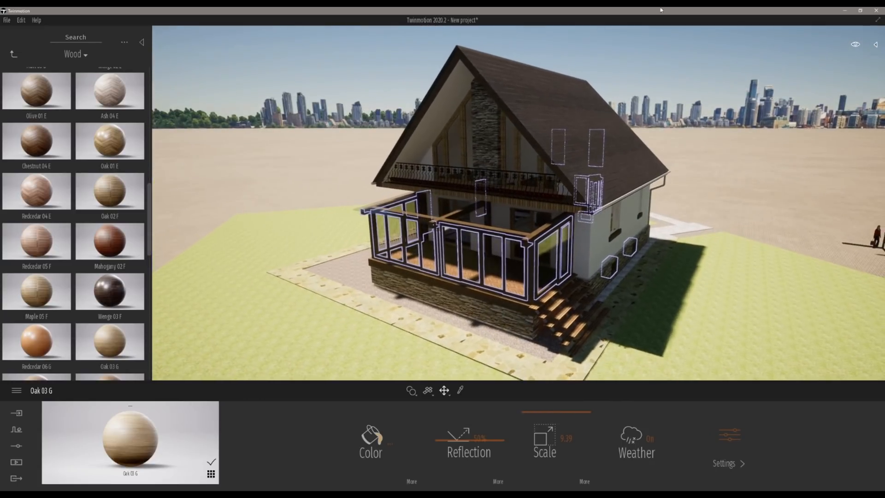
click(856, 44)
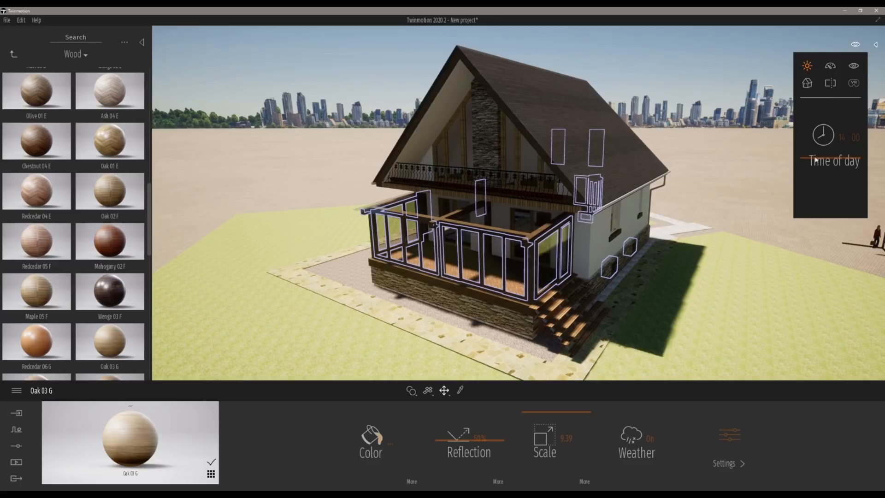
mouse_move(817, 159)
mouse_down()
mouse_move(823, 141)
mouse_move(828, 148)
mouse_up()
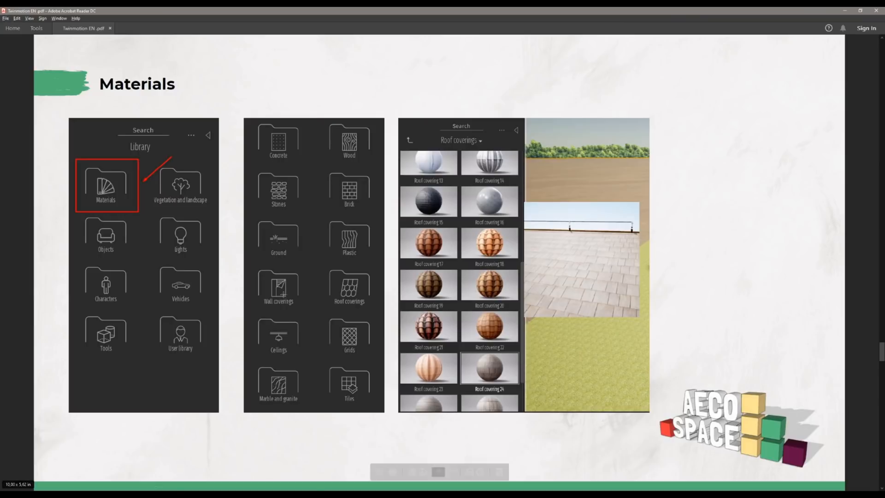
Step: Scroll through the Materials slides in the PDF presentation and return to Twinmotion
scroll(518, 106, down, 1)
scroll(503, 240, down, 1)
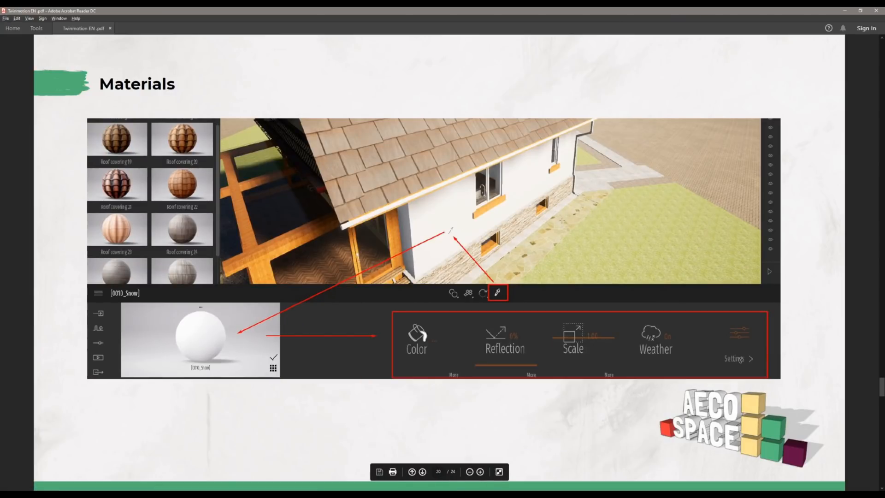
scroll(565, 243, down, 1)
scroll(565, 243, up, 1)
key(alt+Tab)
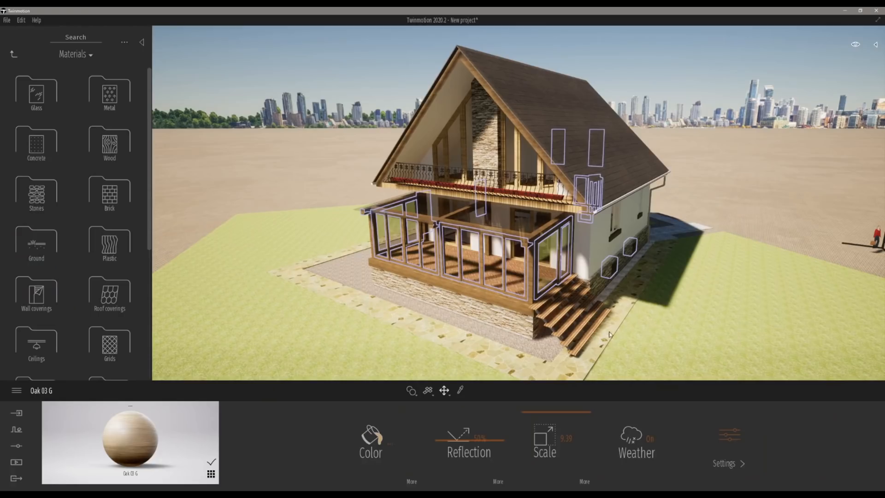
Step: Fly around to the house's side wall next to the porch to inspect it
scroll(640, 225, up, 5)
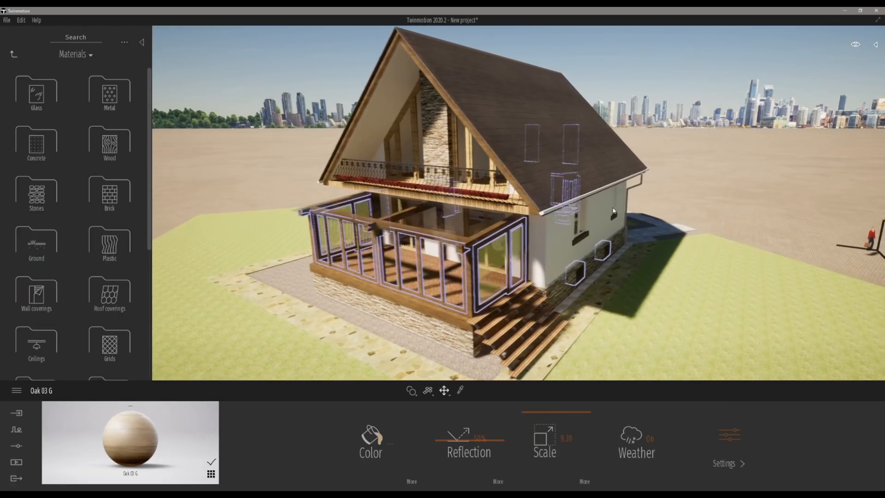
scroll(595, 213, up, 5)
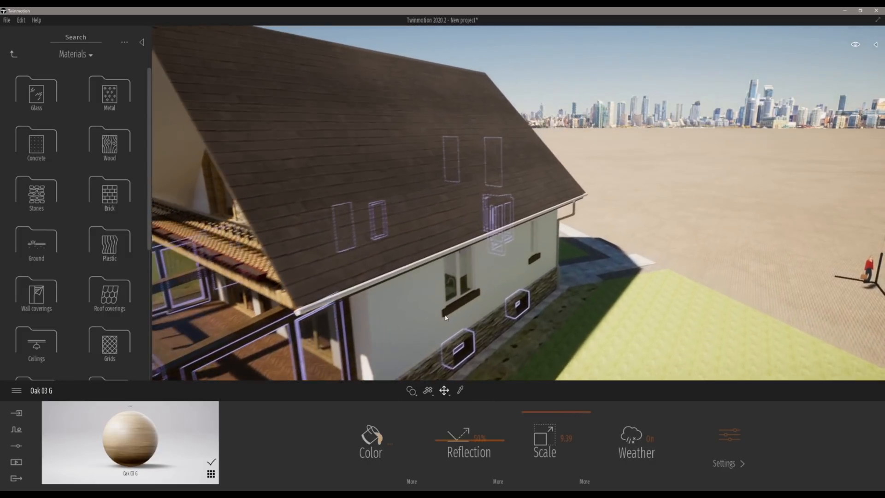
key(a)
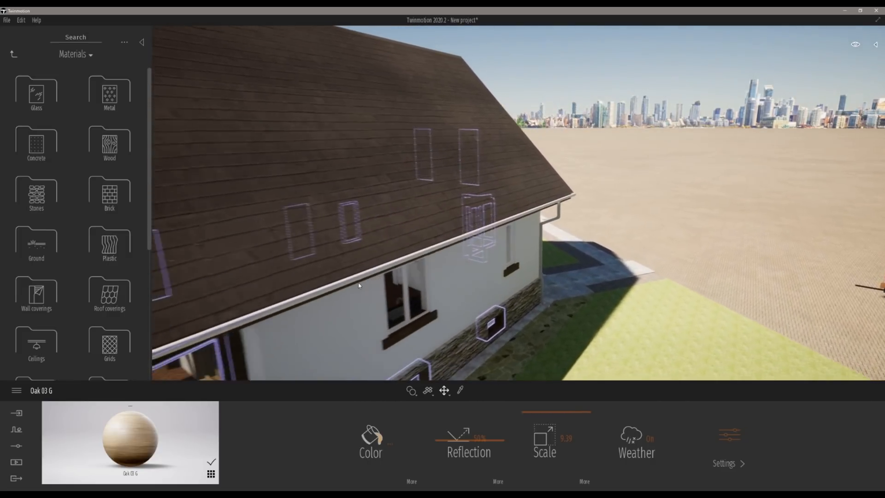
key(q)
key(w)
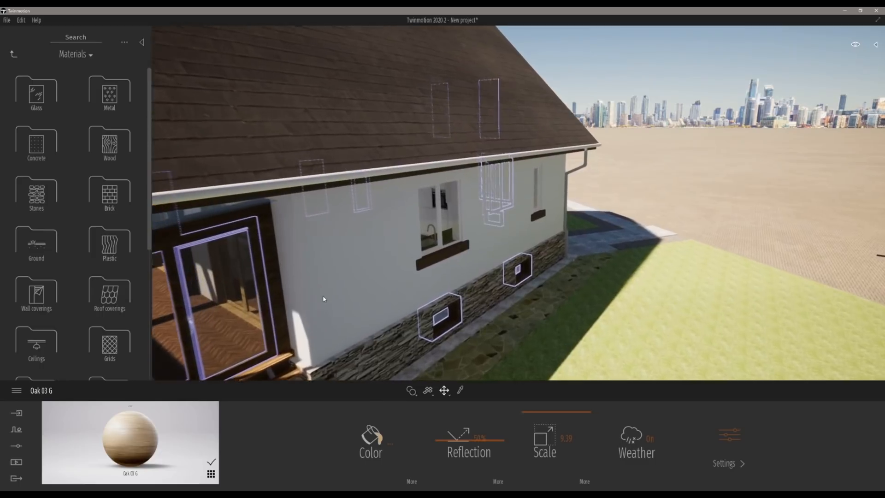
key(e)
key(a)
key(q)
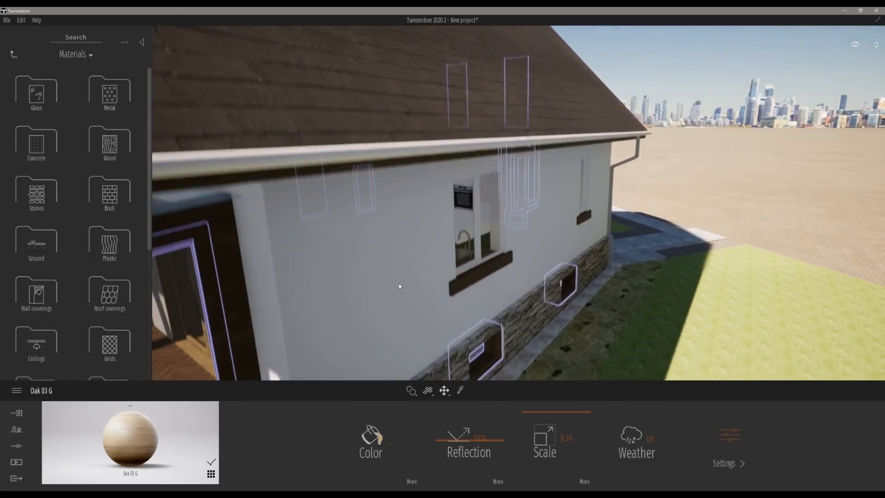
right_drag(399, 286, 307, 256)
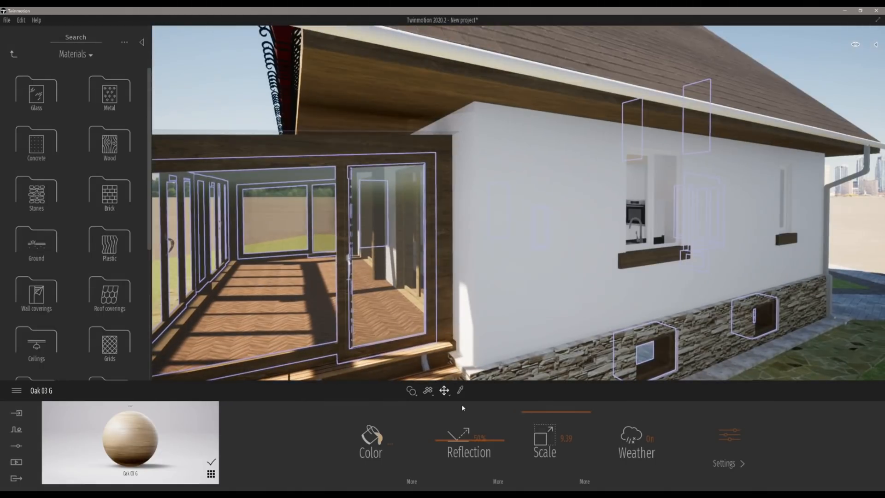
Step: Select the white exterior wall material and raise its reflection to 81%, opening its reflection texture briefly
click(469, 283)
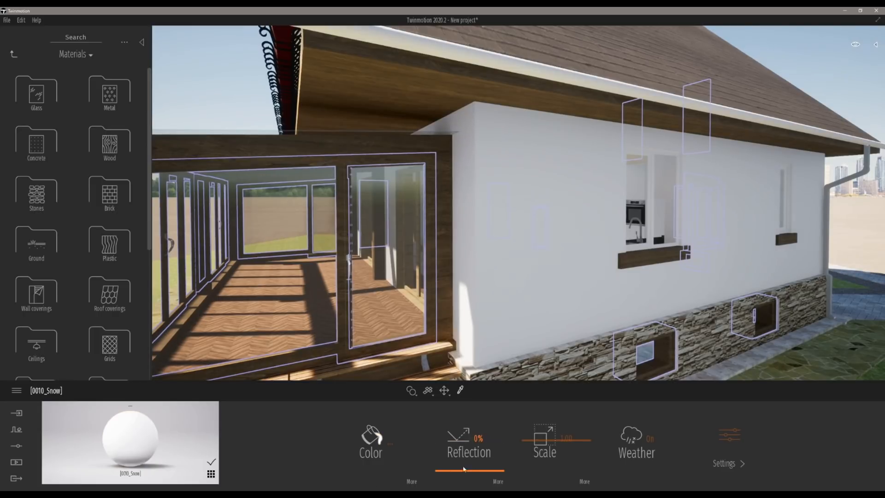
drag(455, 470, 475, 418)
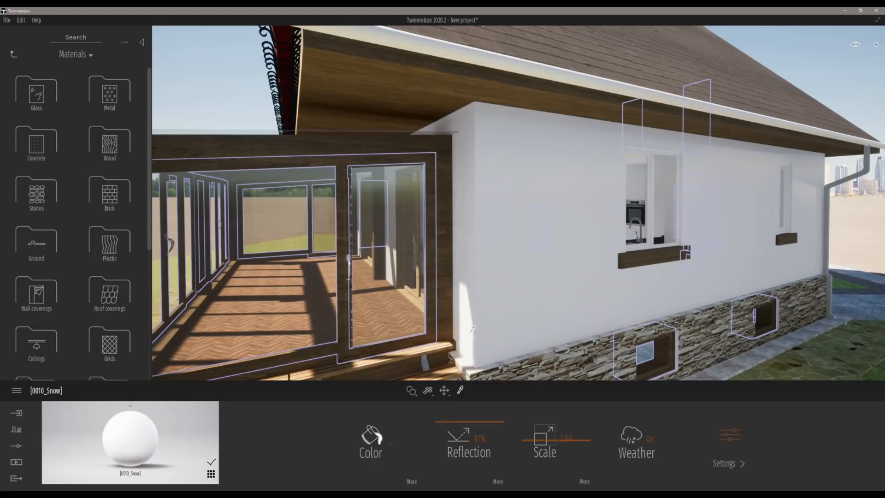
click(496, 481)
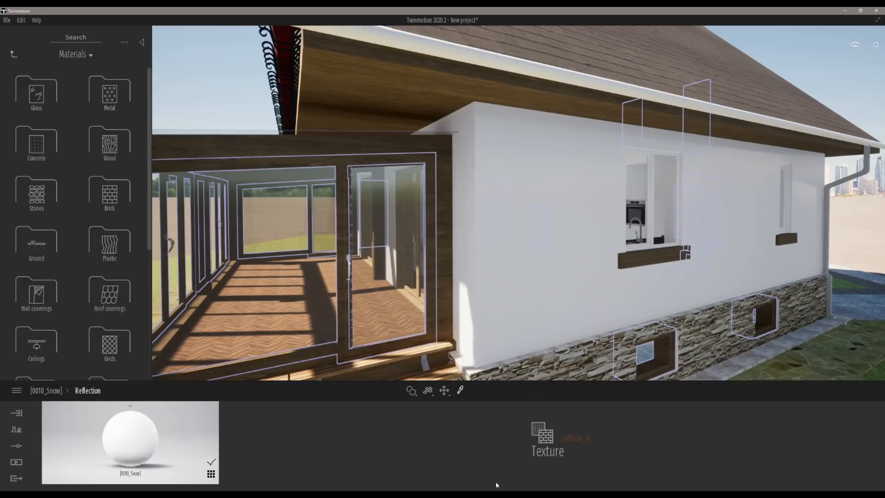
right_click(548, 443)
click(41, 392)
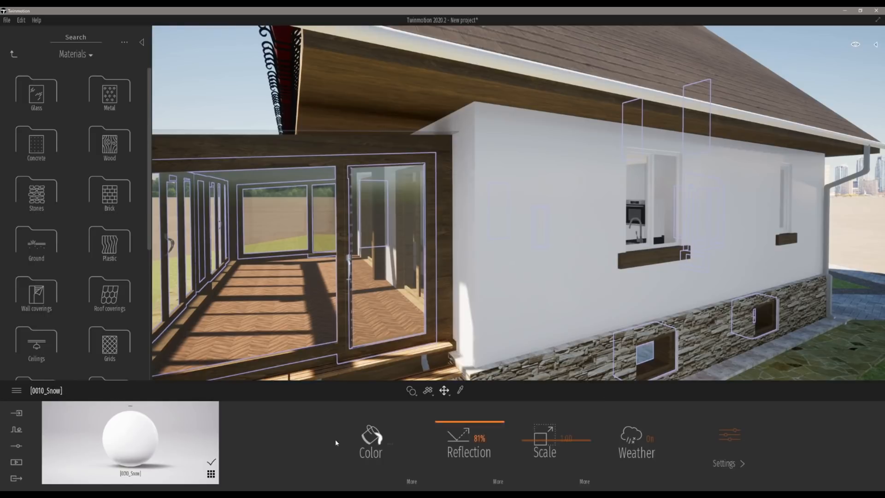
Step: Raise the wall material's luminosity to 91%
click(412, 481)
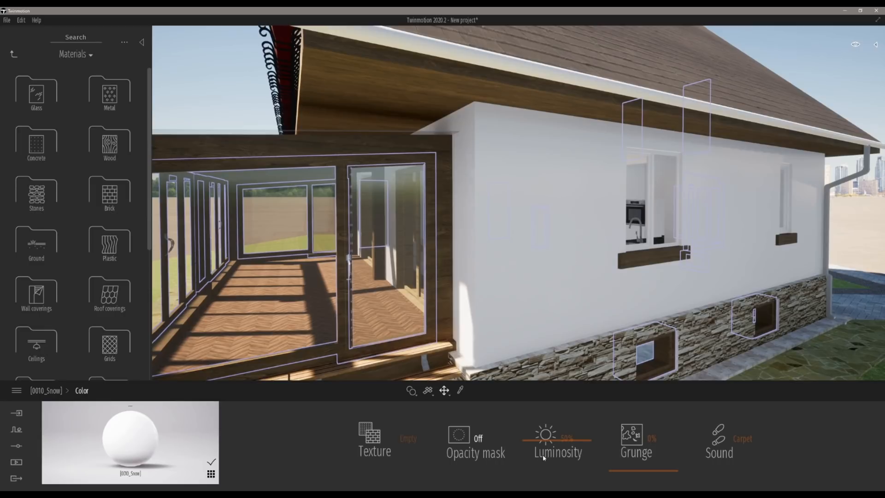
drag(554, 444, 562, 443)
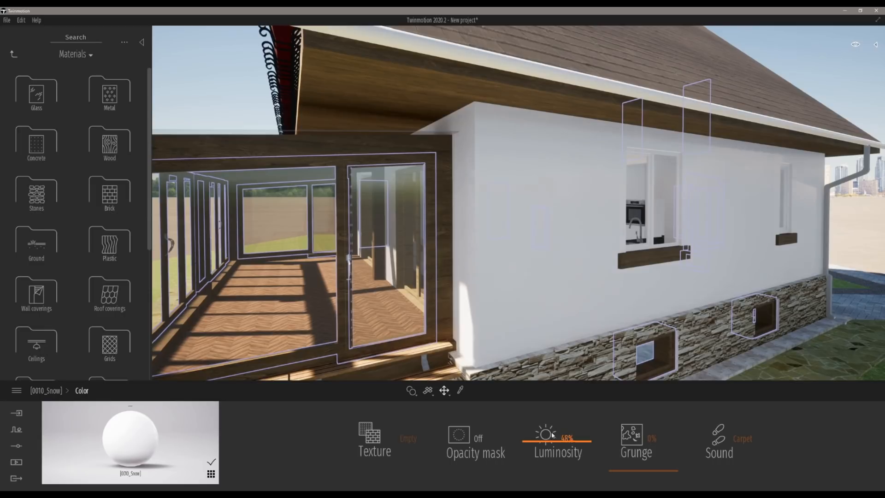
click(46, 390)
Step: Tint the wall material a pale cream colour in the color picker and confirm
click(378, 442)
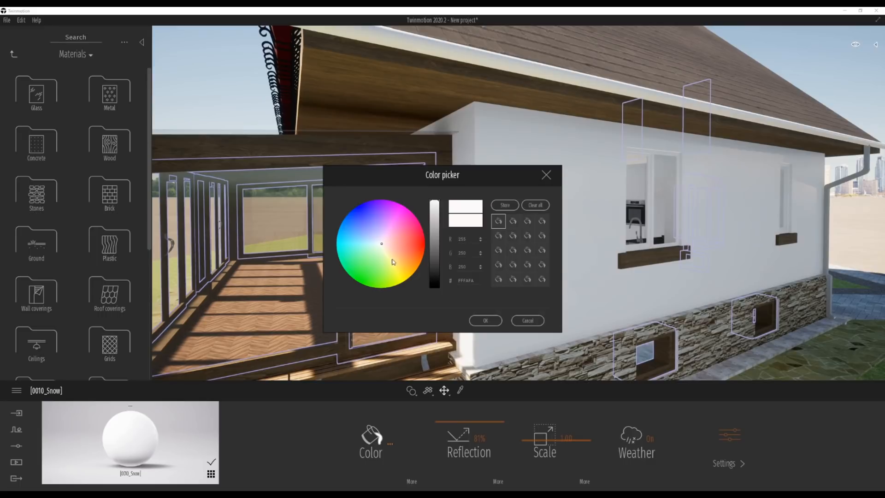
mouse_move(386, 260)
mouse_down()
mouse_move(366, 247)
mouse_move(403, 254)
mouse_up()
drag(400, 255, 392, 254)
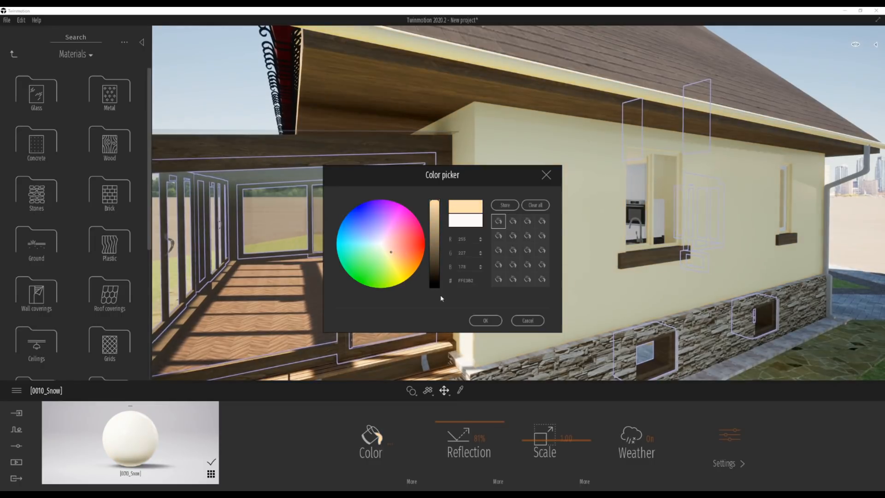
click(477, 321)
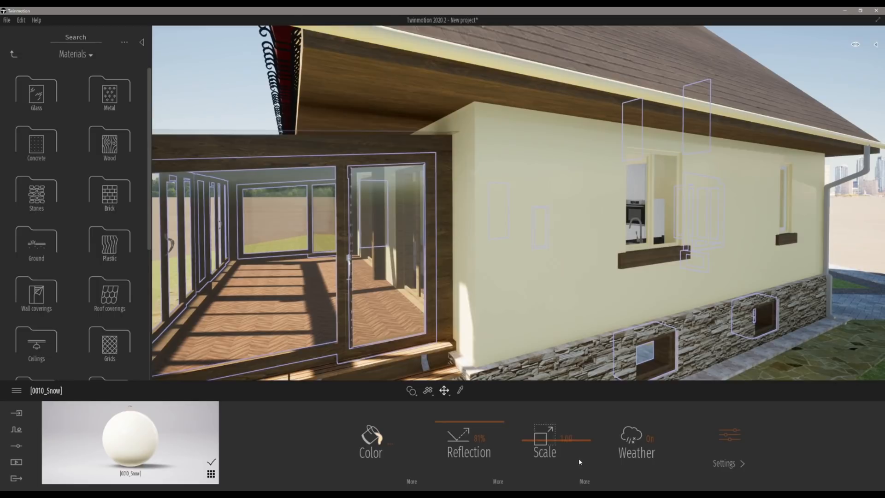
Step: Reduce the wall material's bump to 70% in its settings, after checking the scale options
click(585, 481)
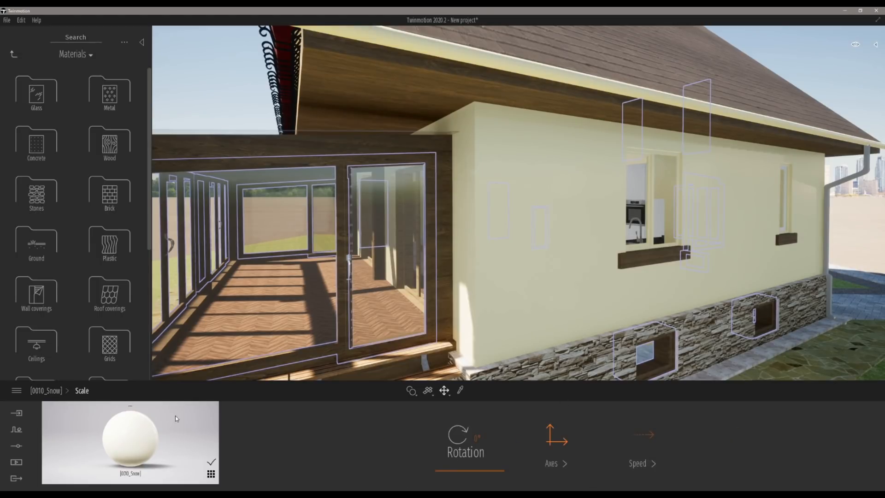
click(46, 390)
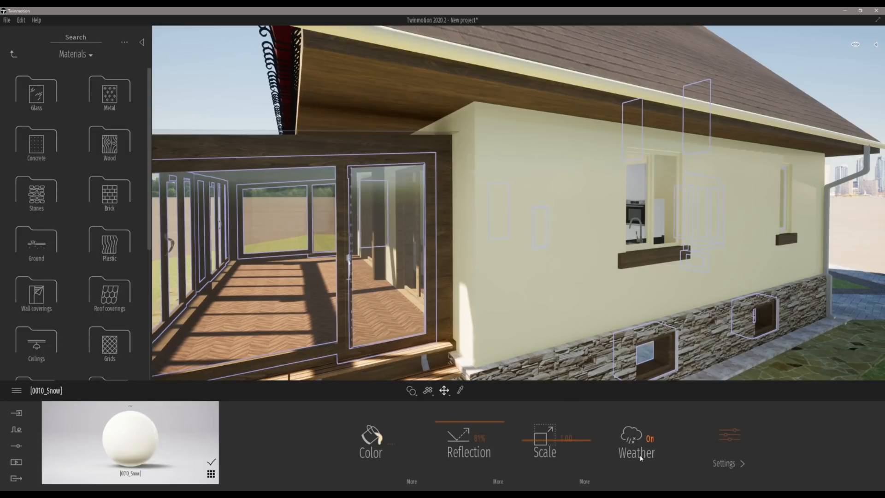
click(729, 435)
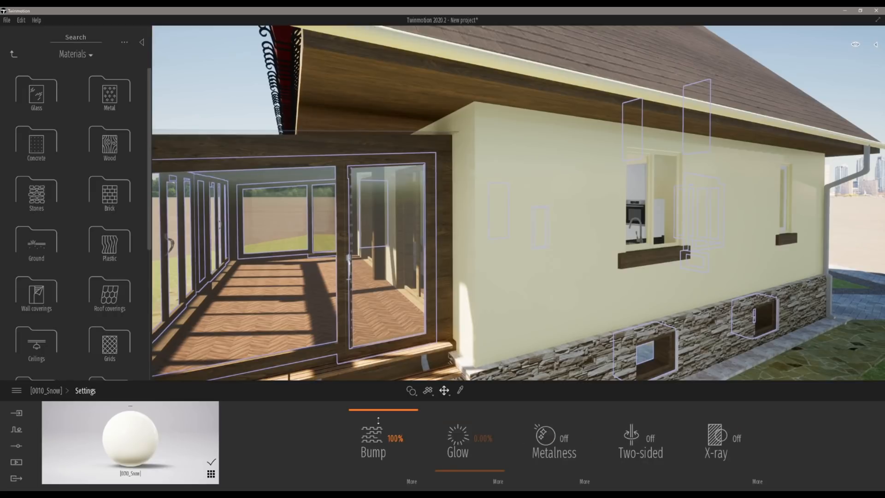
drag(378, 420, 419, 434)
click(412, 482)
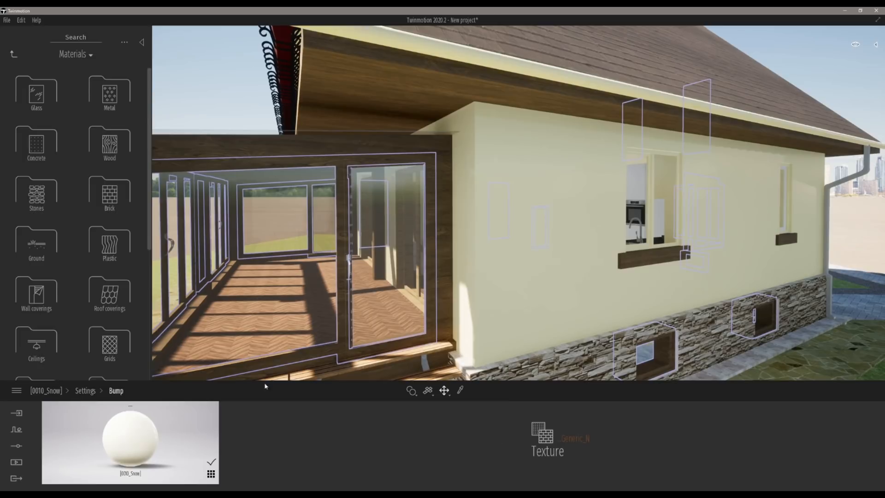
click(86, 391)
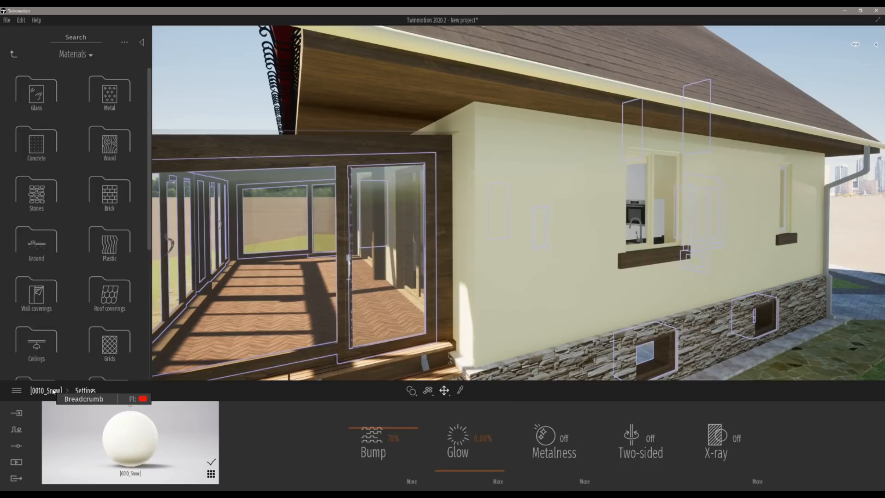
click(53, 391)
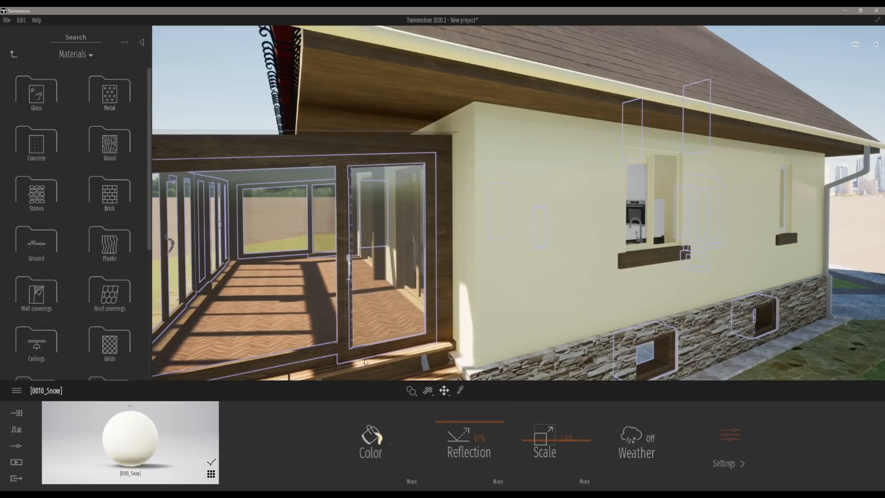
Step: Fly back out to view the whole house from the porch corner
key(a)
key(s)
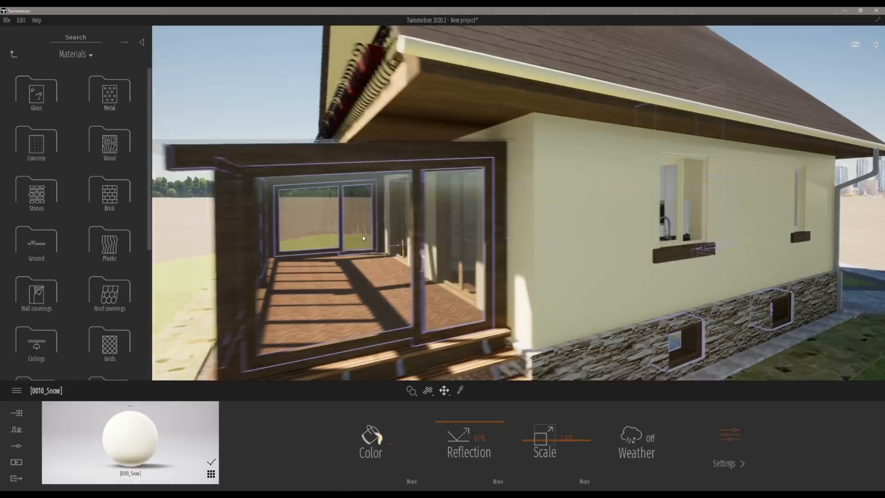
key(s)
right_drag(398, 171, 454, 172)
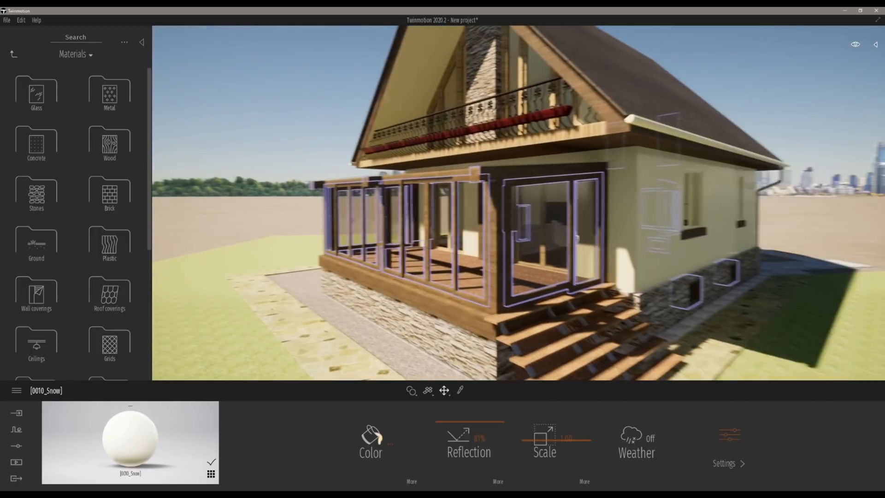
key(d)
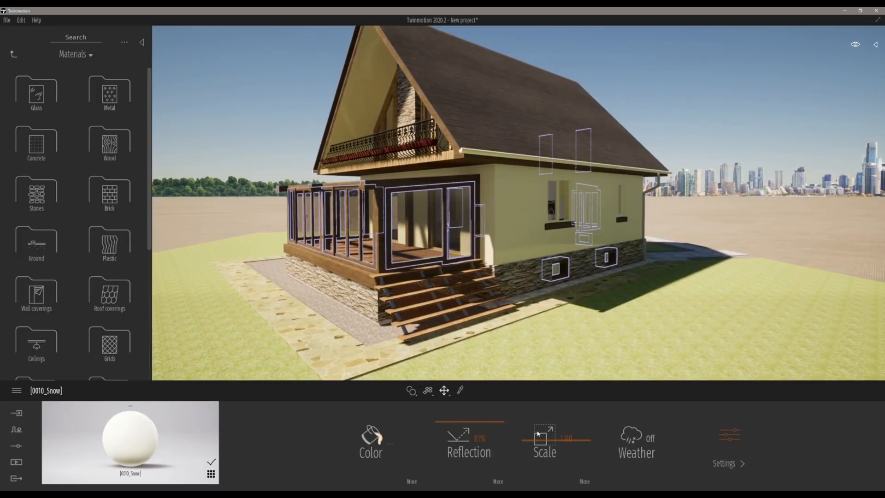
click(498, 481)
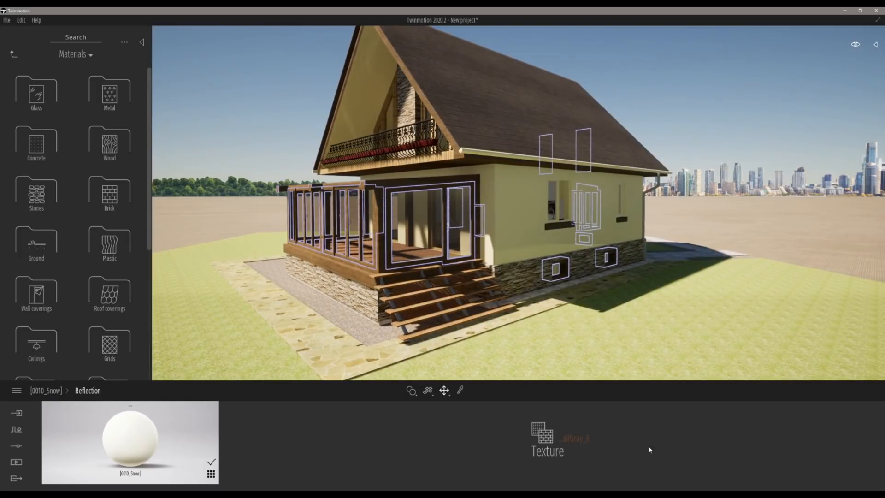
click(46, 390)
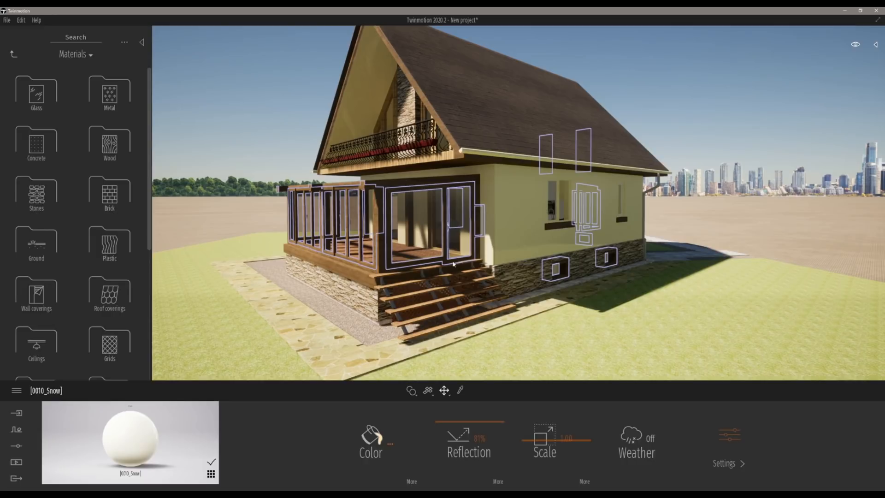
right_drag(555, 212, 510, 243)
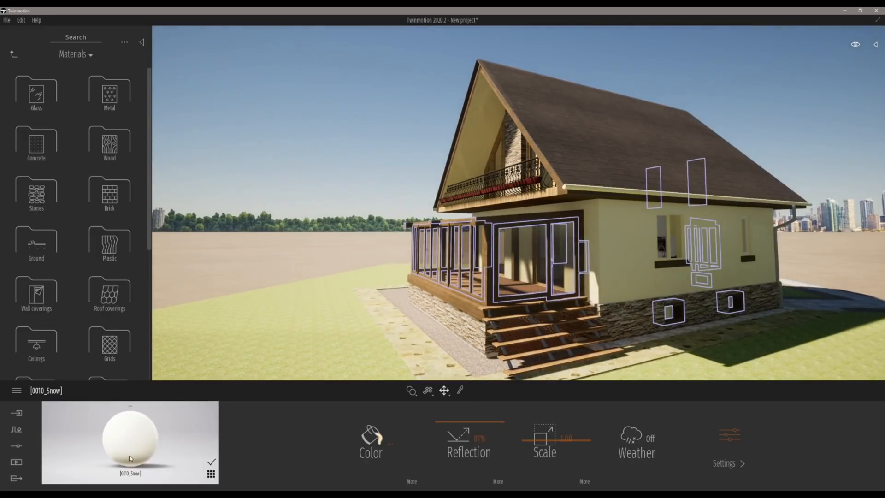
Step: Switch to the PDF presentation, scroll to the next Materials slide, and return to Twinmotion
key(alt+Tab)
scroll(199, 459, down, 1)
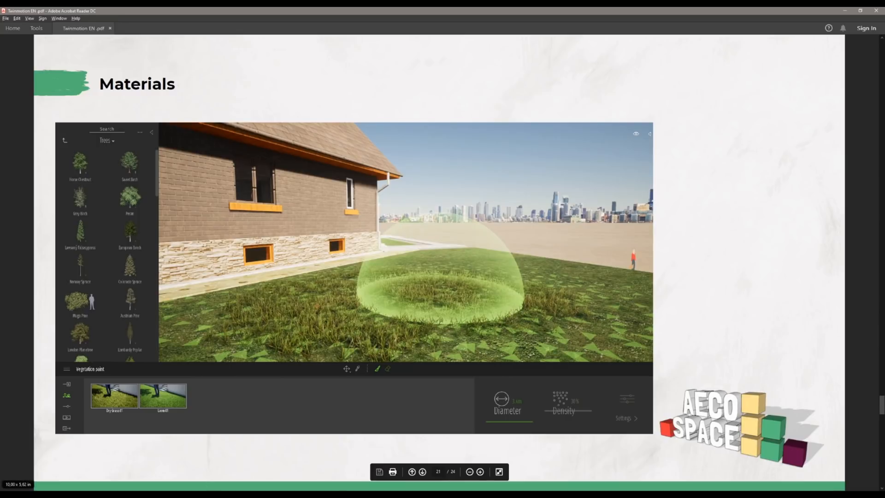
key(alt+Tab)
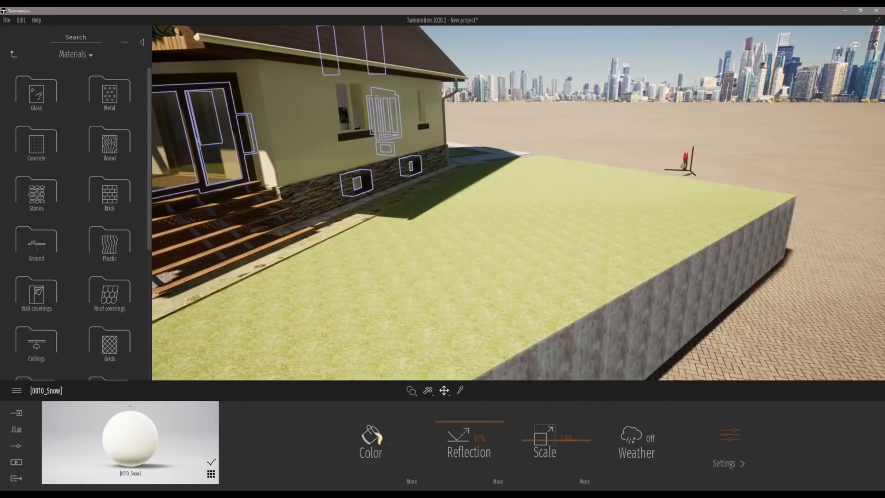
Step: Apply the Grass 4 nature material to the lawn around the house and adjust its scale to 6.82
key(Up)
key(Left)
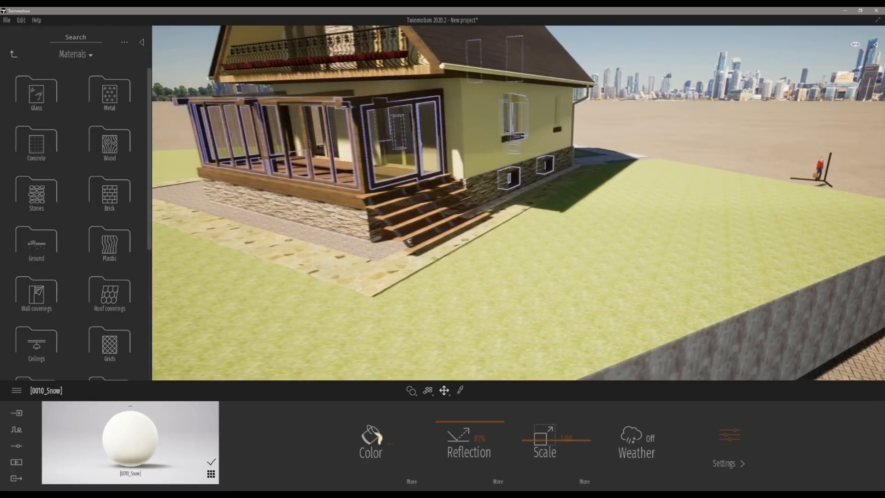
key(Left)
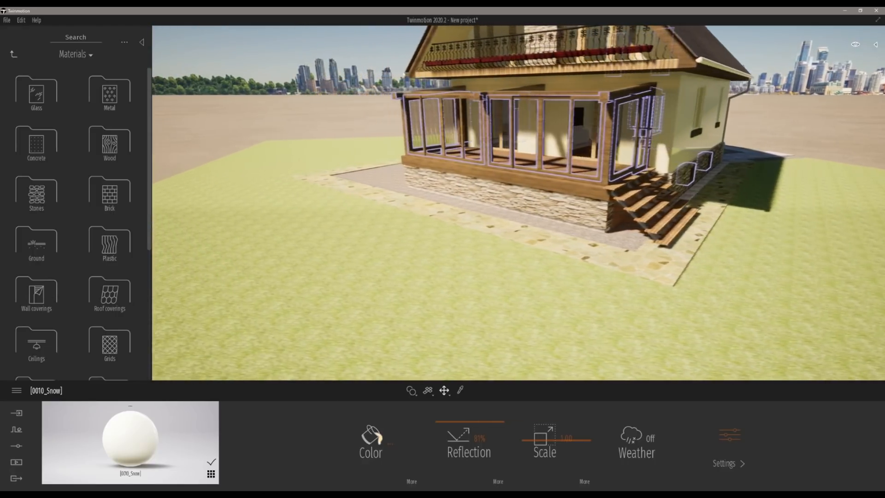
right_drag(286, 155, 323, 129)
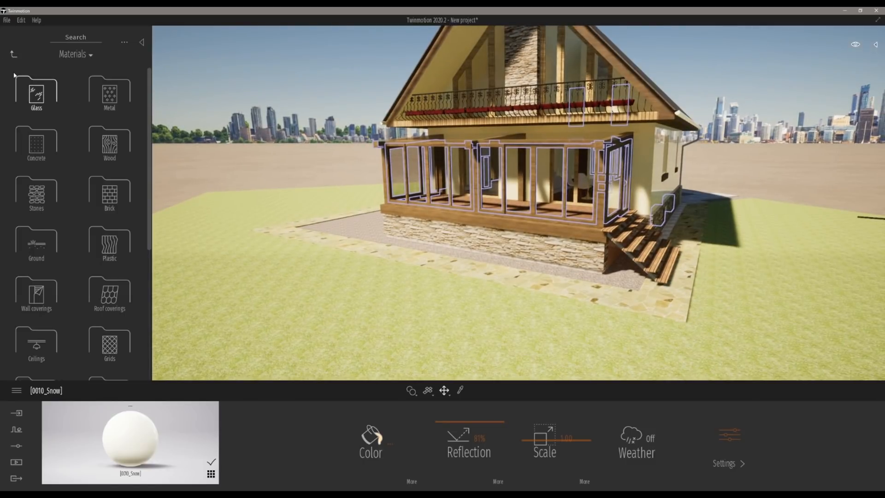
click(40, 248)
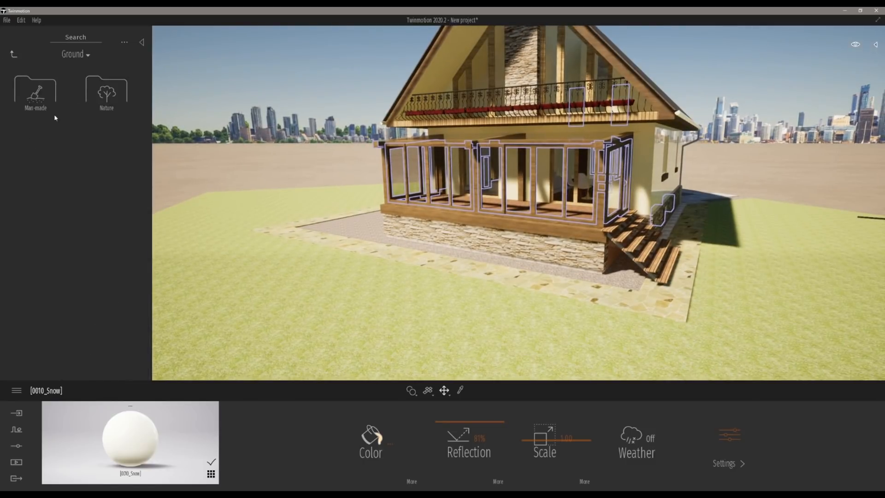
click(107, 88)
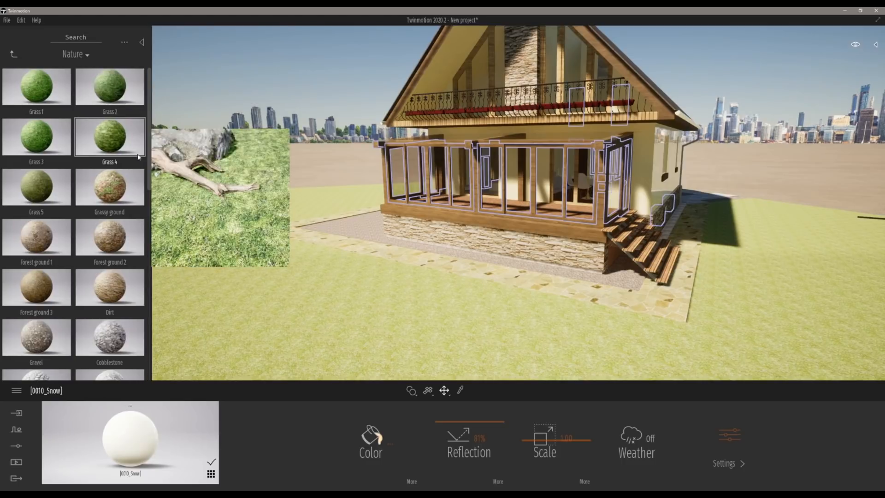
drag(222, 270, 279, 323)
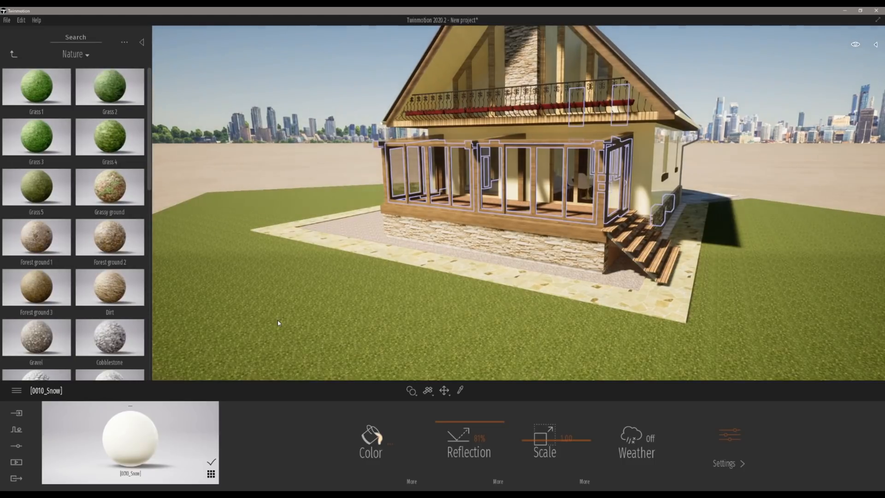
drag(554, 432, 557, 420)
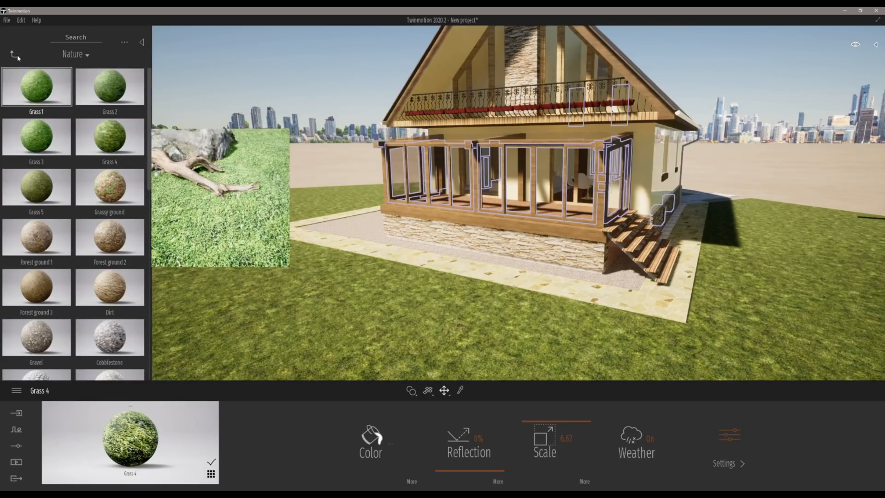
Step: Apply the Pebbles material to the gravel strip along the house and set its scale to about 4.89
scroll(47, 304, down, 2)
drag(47, 309, 344, 225)
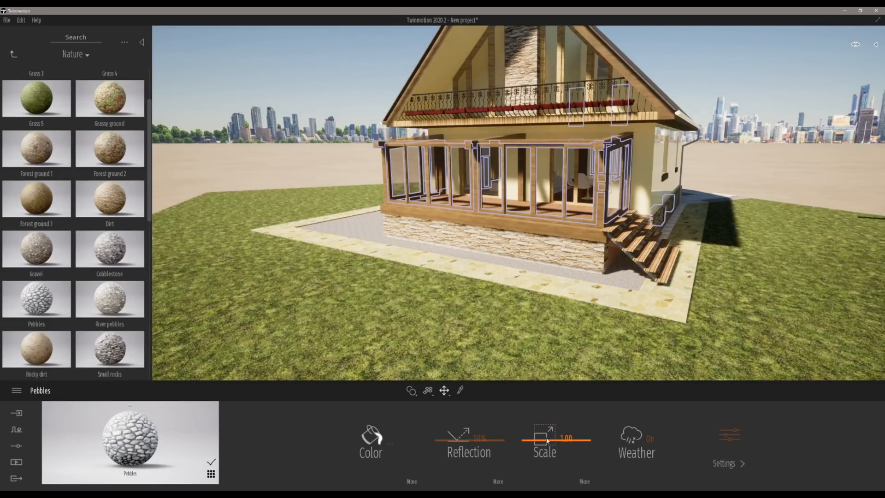
drag(550, 429, 550, 412)
scroll(436, 250, up, 5)
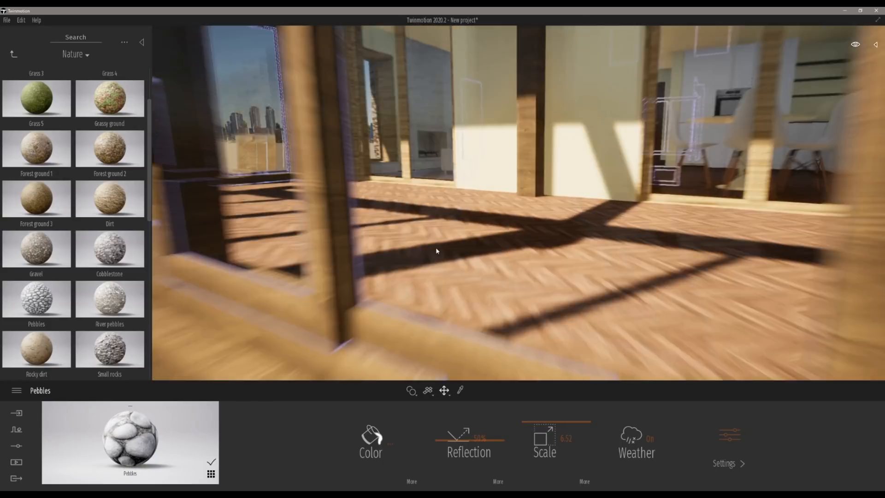
scroll(435, 248, down, 5)
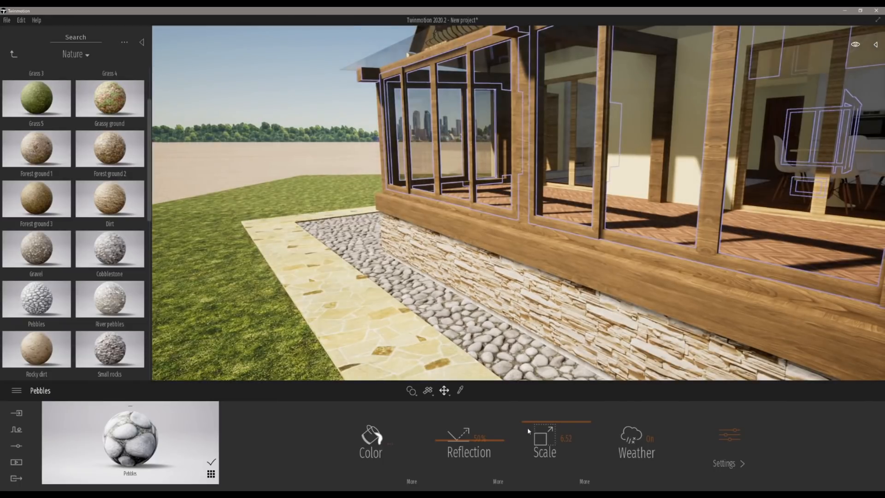
drag(528, 427, 545, 426)
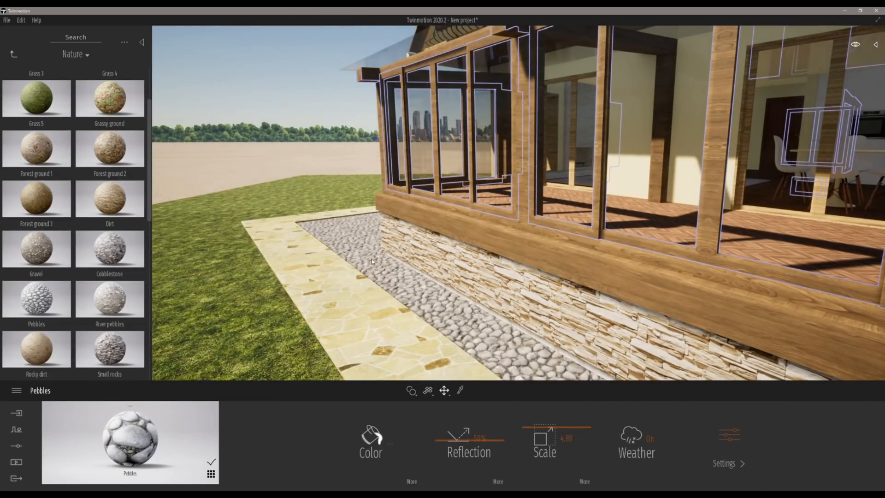
scroll(364, 278, down, 3)
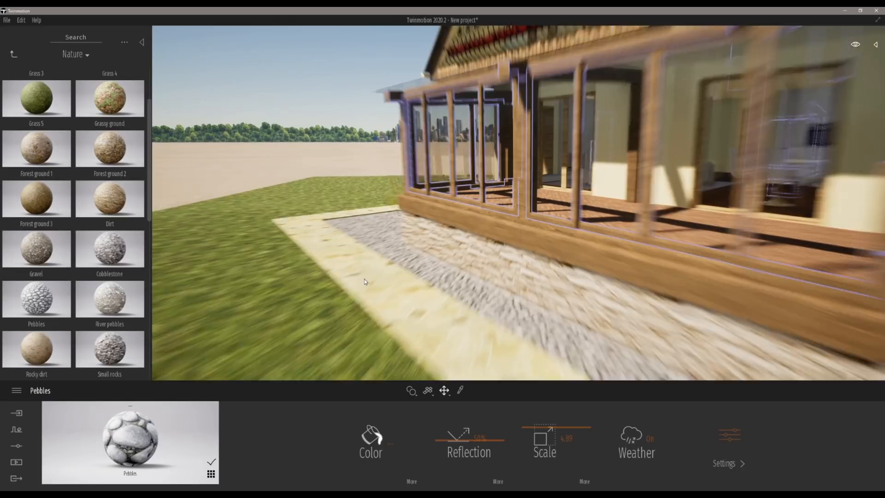
Step: Browse the Nature, Tiles and Concrete material categories in the library for a paving material
scroll(47, 265, down, 1)
scroll(79, 305, down, 1)
click(13, 54)
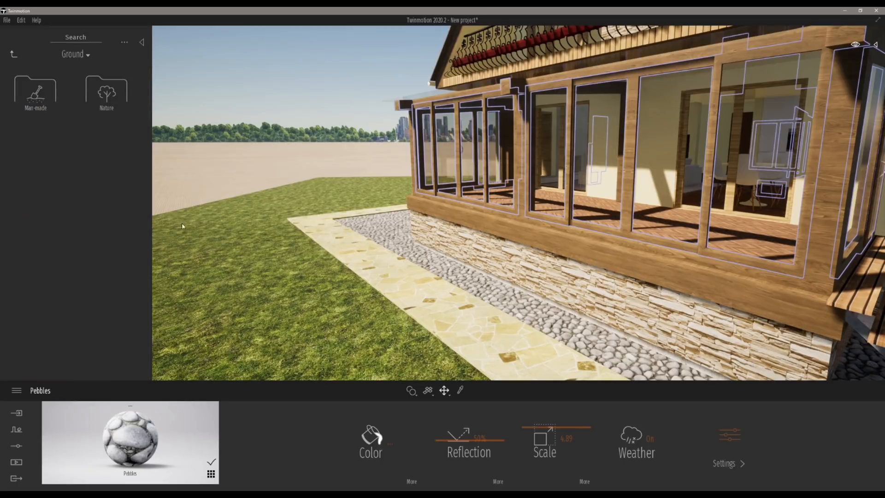
click(13, 54)
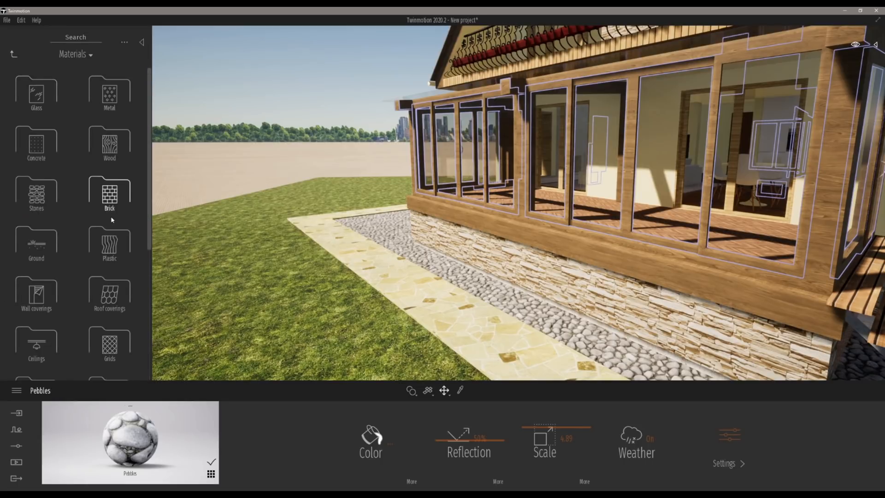
scroll(109, 258, down, 3)
click(111, 317)
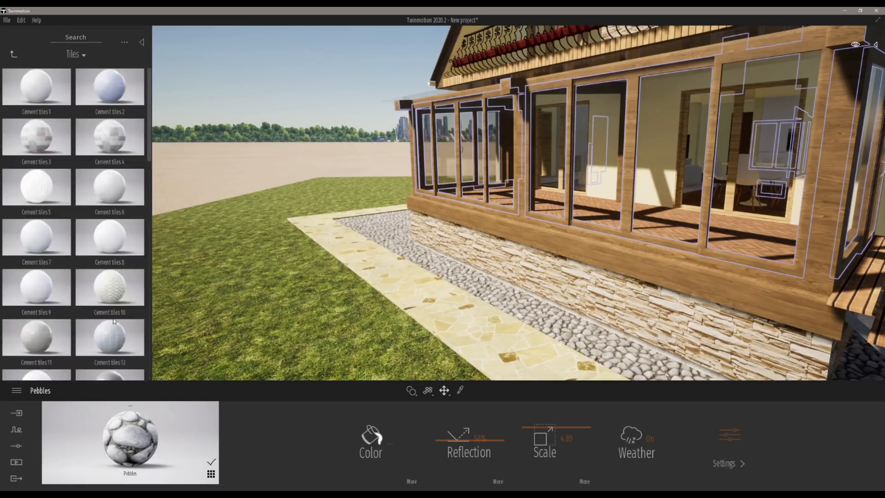
scroll(109, 261, down, 3)
scroll(126, 320, down, 3)
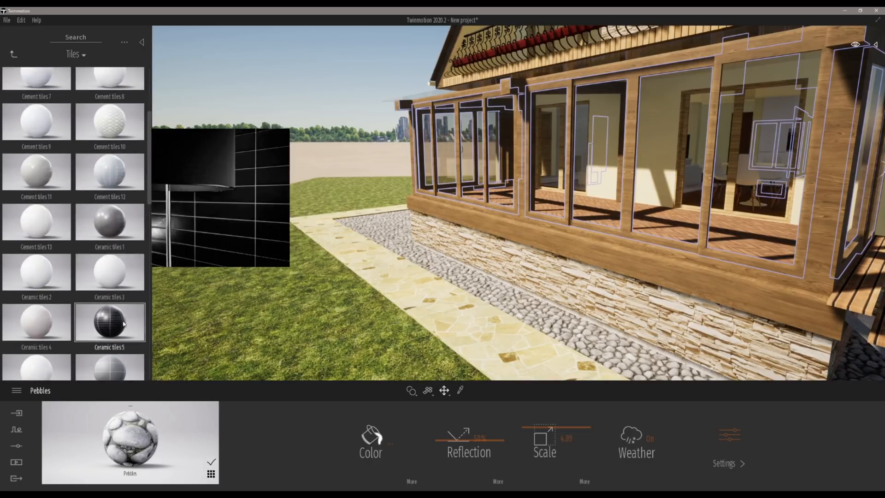
click(14, 54)
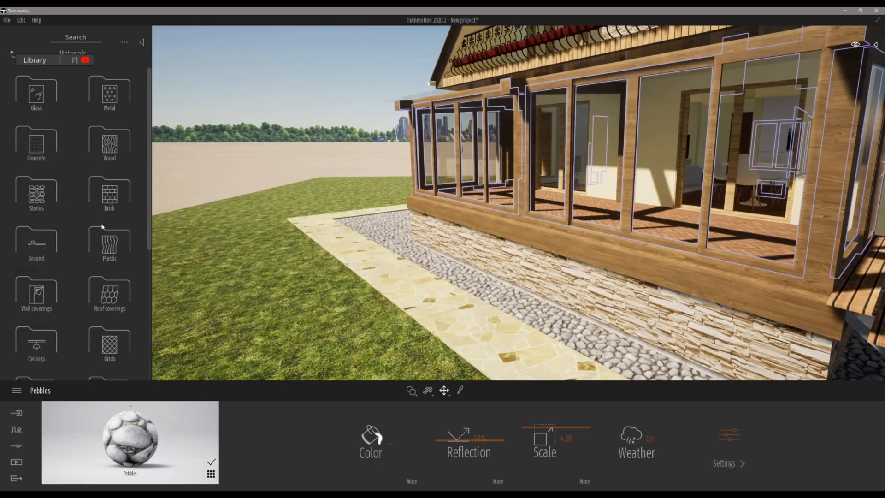
click(22, 142)
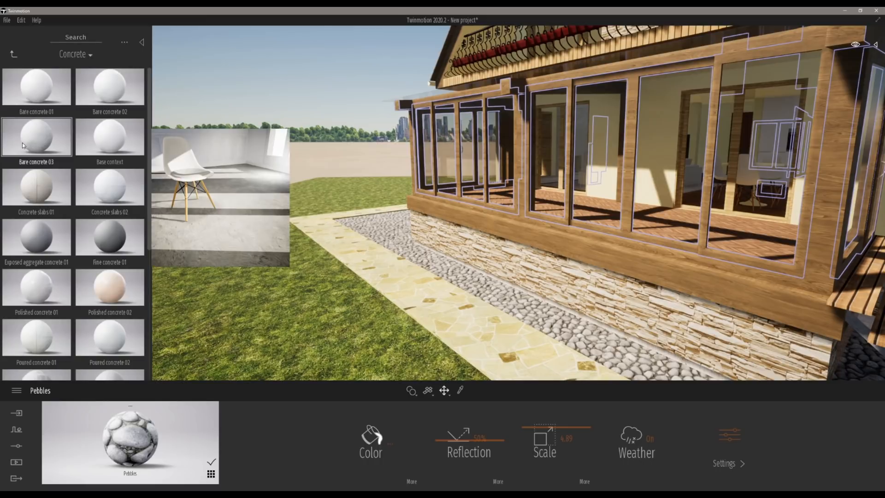
click(13, 54)
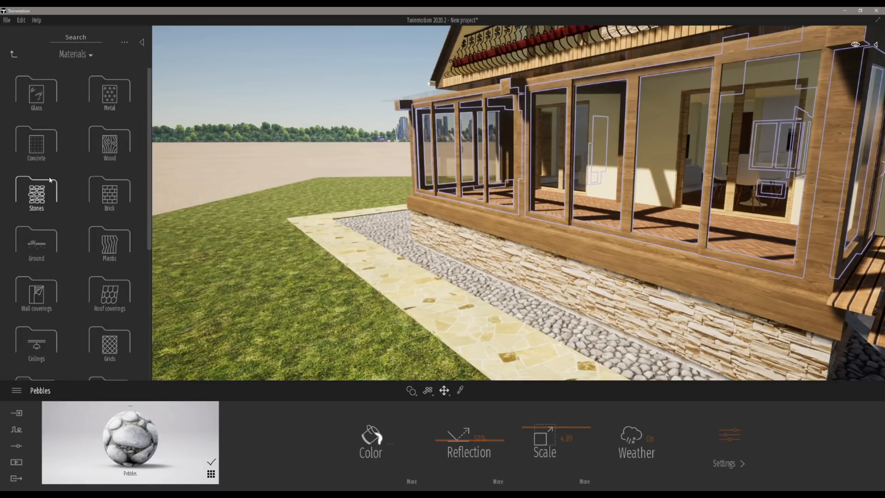
scroll(105, 306, down, 3)
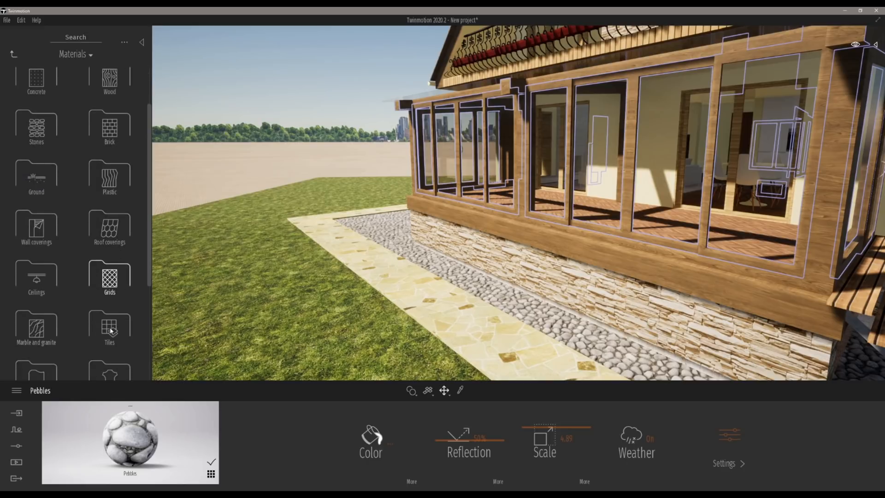
click(111, 330)
scroll(117, 271, down, 12)
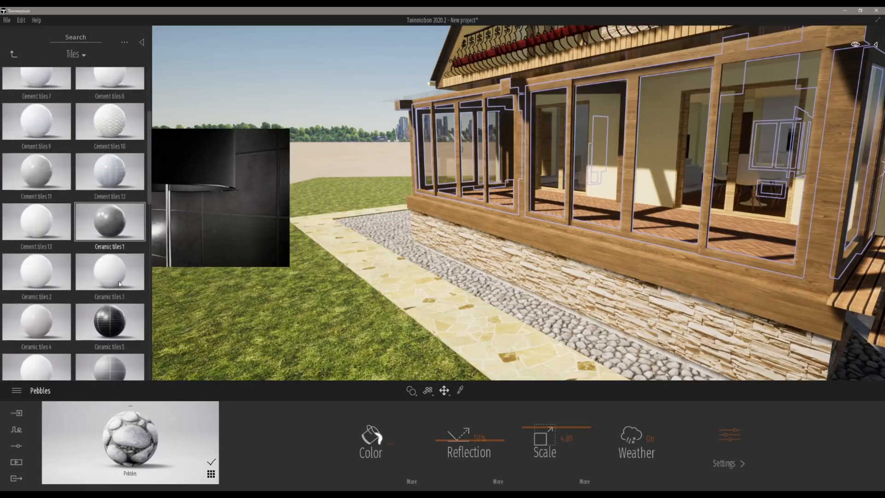
scroll(145, 215, down, 15)
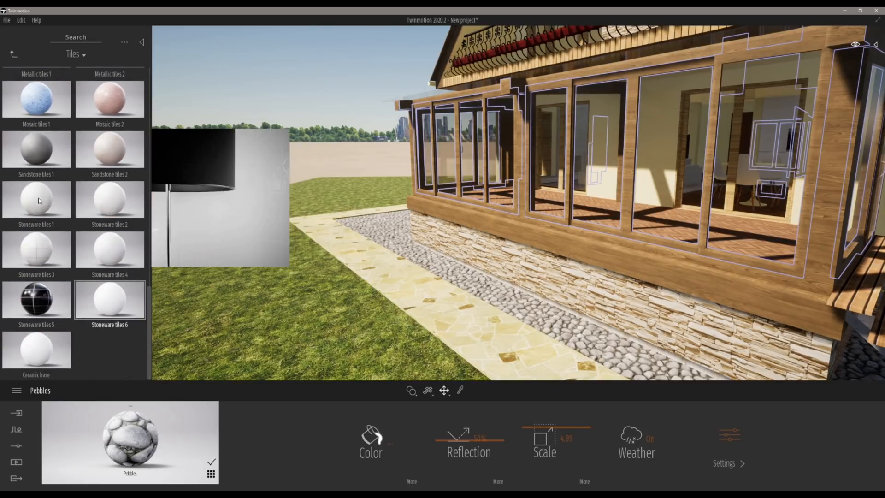
click(15, 54)
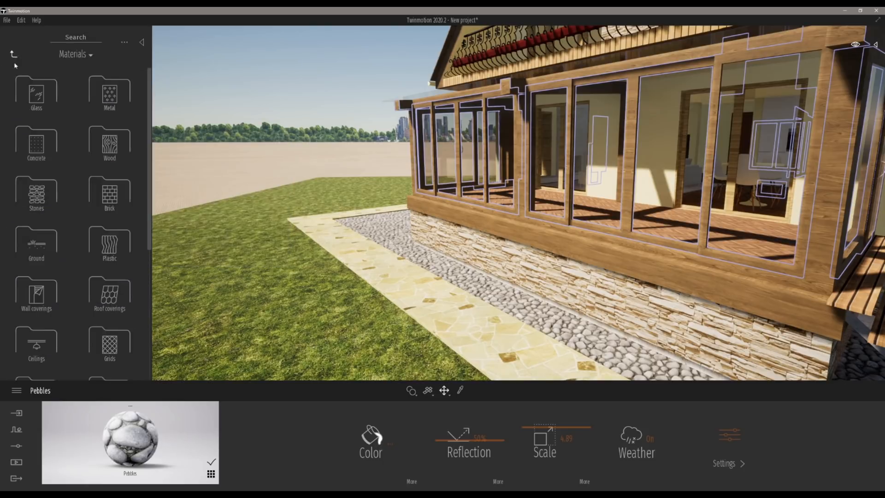
Step: Apply the Stone wall 3 material from the Stones category to the outer paving strip along the house
click(40, 194)
scroll(41, 197, down, 8)
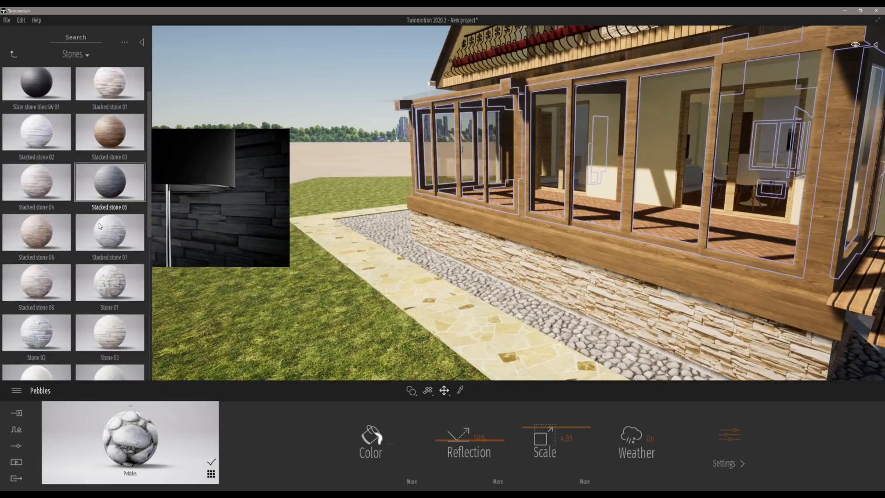
scroll(121, 248, down, 3)
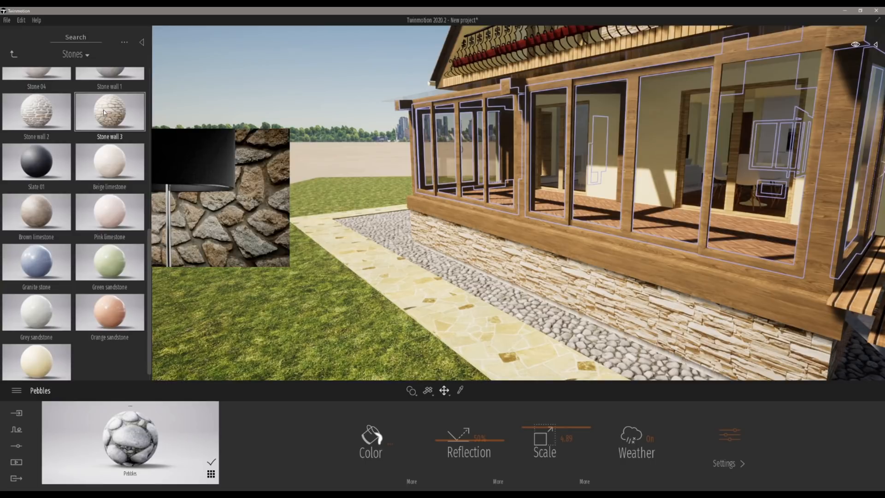
drag(103, 110, 355, 257)
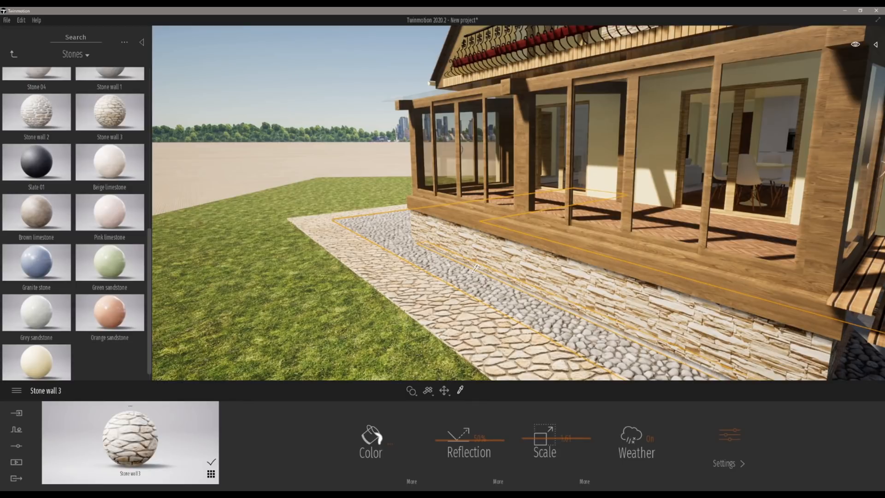
Step: Select the pebble strip and set its Pebbles scale to about 3.56
click(474, 267)
click(561, 430)
drag(561, 430, 562, 431)
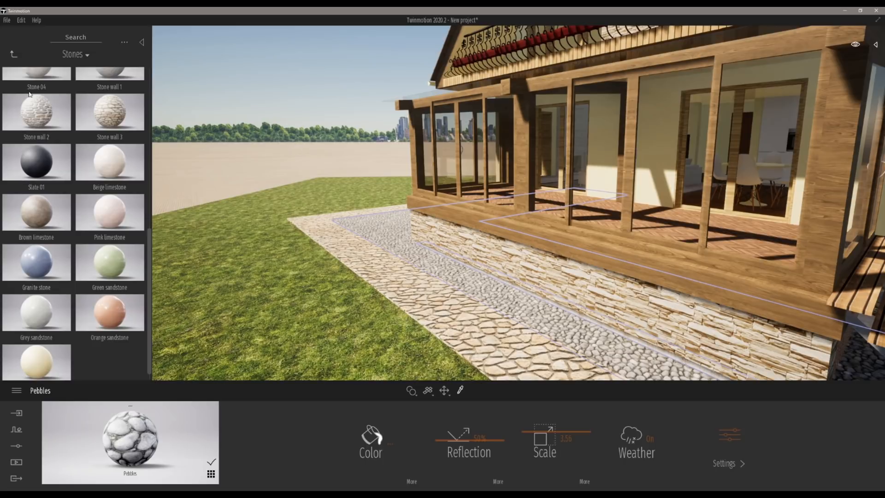
Step: Open the Vegetation and landscape category of the library
scroll(29, 94, down, 1)
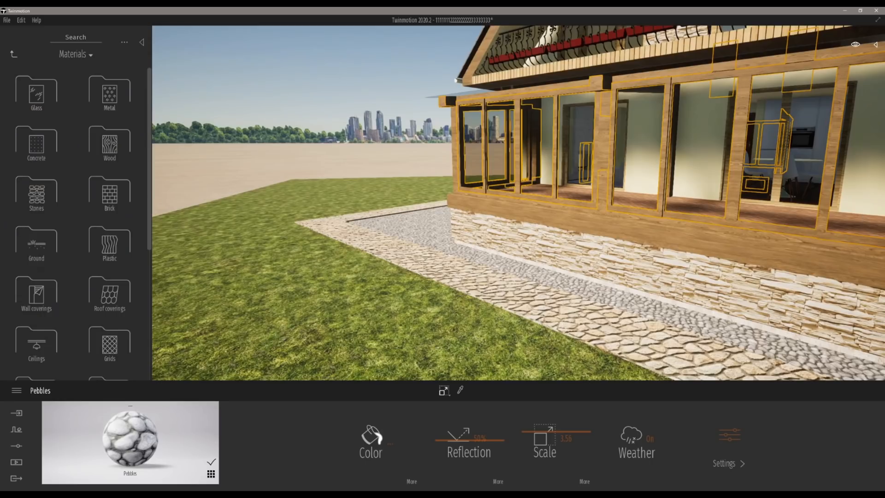
scroll(459, 194, down, 10)
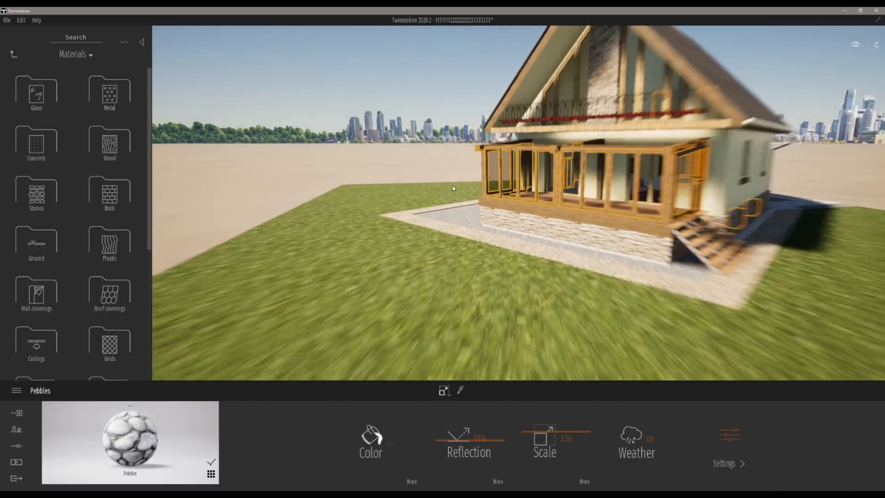
click(14, 54)
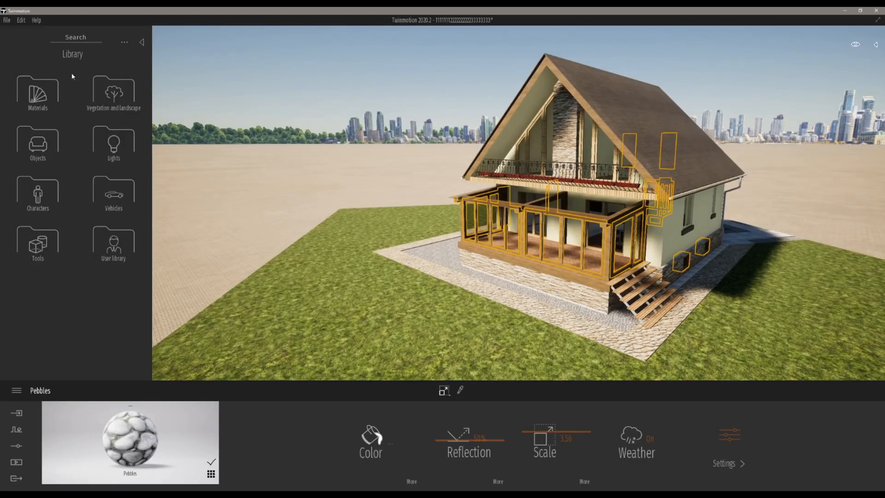
click(108, 96)
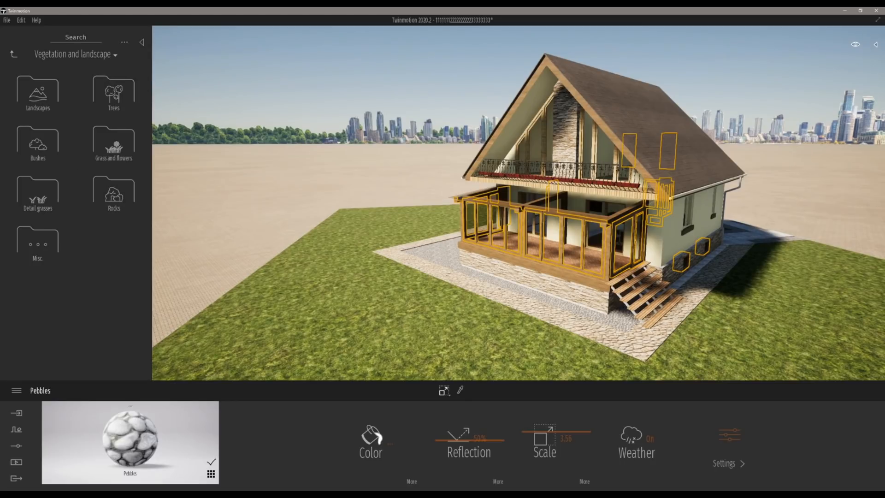
Step: Switch to the PDF presentation to review the vegetation painting slides, then return to Twinmotion
key(alt+Tab)
click(836, 108)
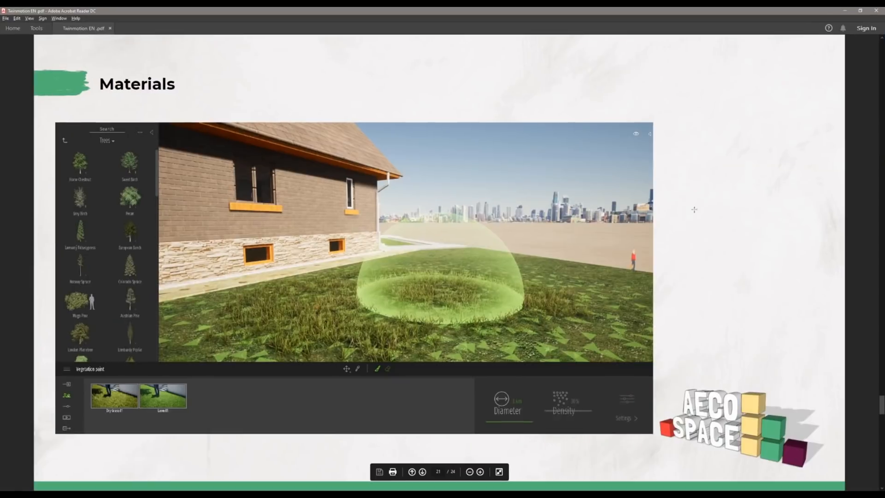
scroll(626, 360, down, 3)
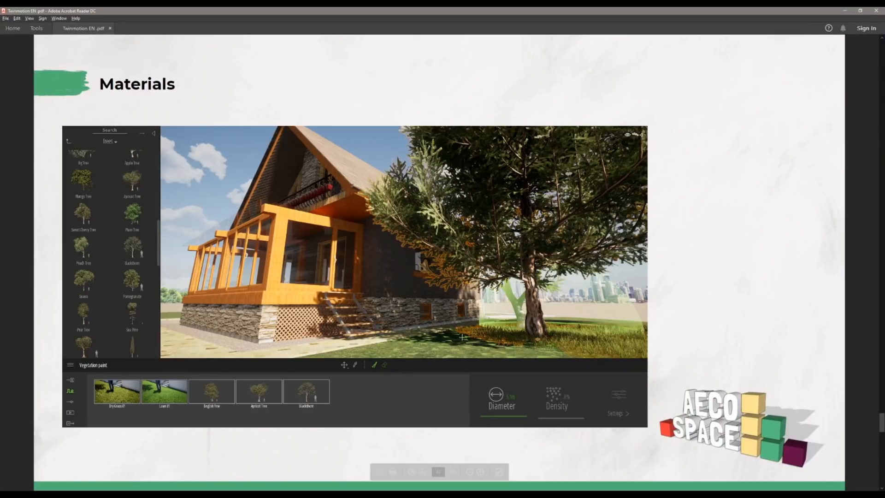
scroll(445, 322, down, 3)
scroll(106, 182, down, 1)
scroll(156, 204, up, 1)
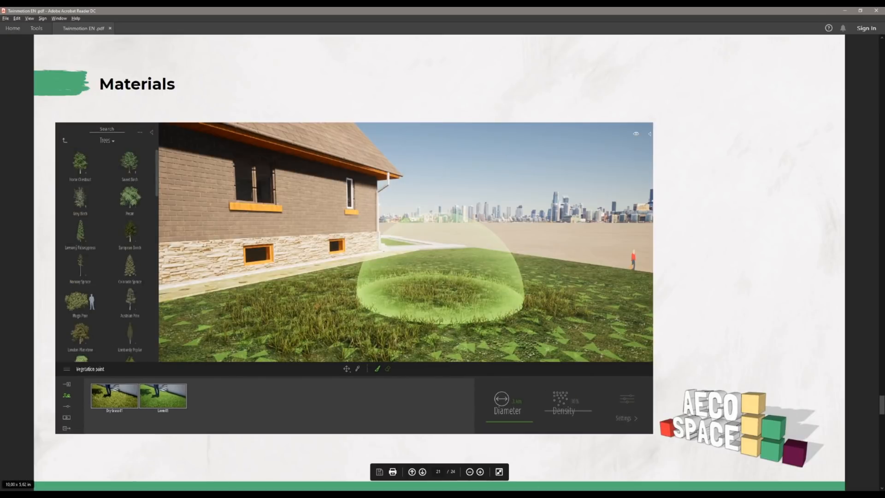
click(93, 495)
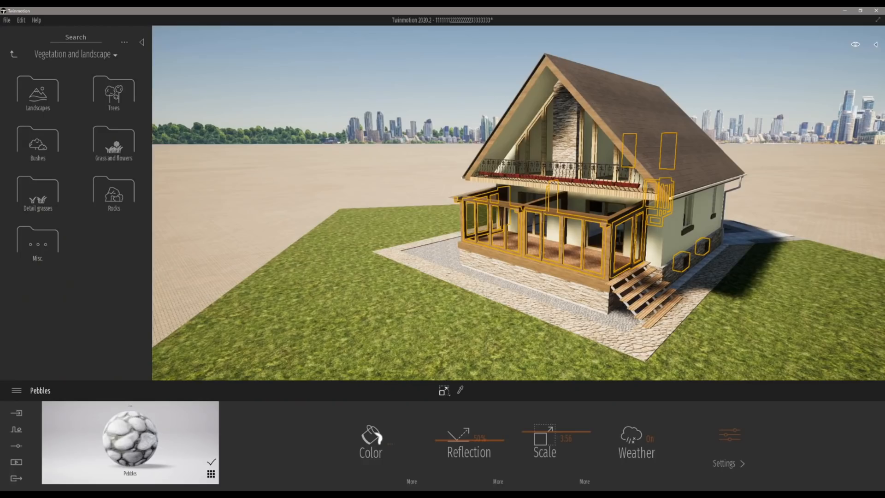
Step: Place a Long grass 03 clump from Grass and flowers on the lawn in front of the house
click(114, 147)
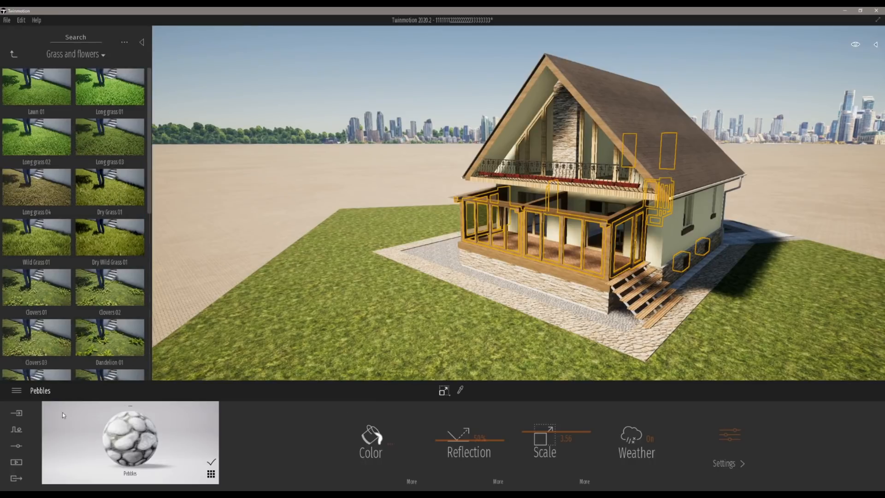
click(16, 412)
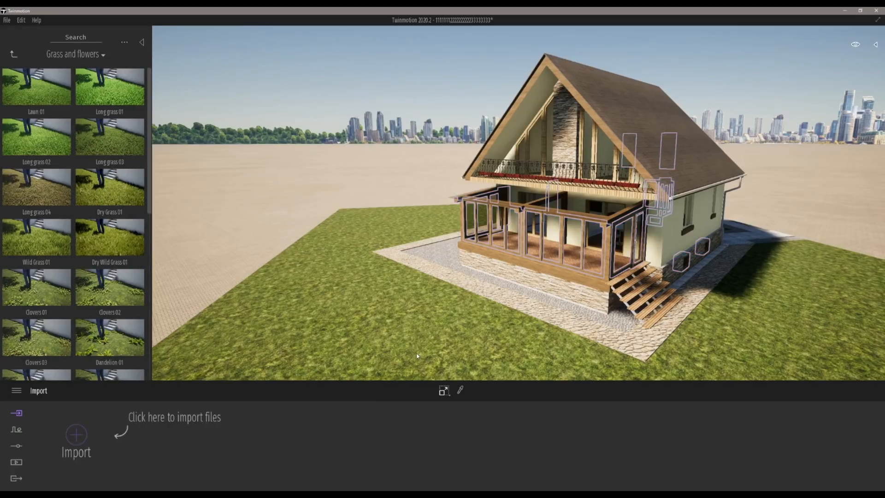
click(14, 54)
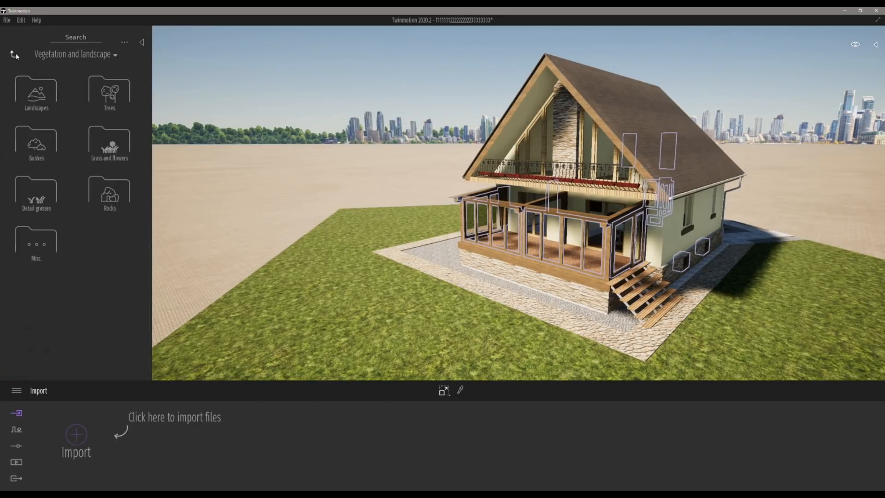
click(116, 145)
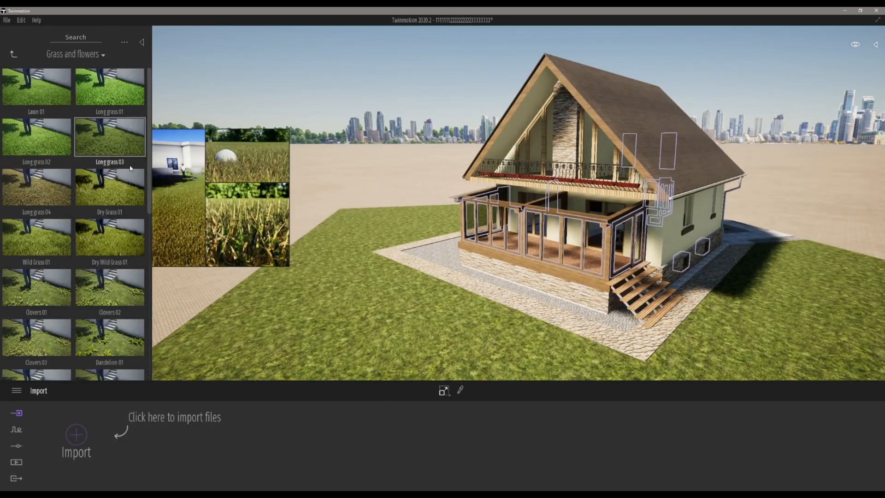
drag(112, 146, 377, 331)
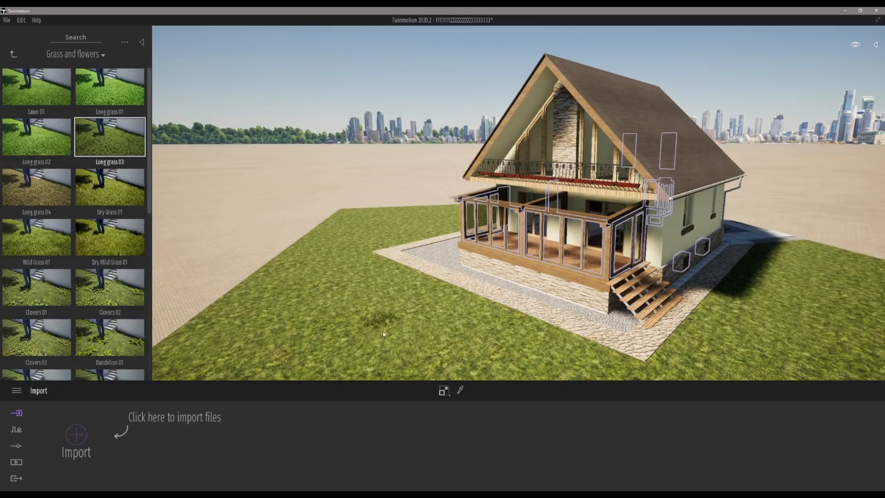
Step: Place a Dry Grass 01 clump on the lawn beside the first one
mouse_move(98, 188)
drag(106, 190, 403, 332)
scroll(403, 332, up, 2)
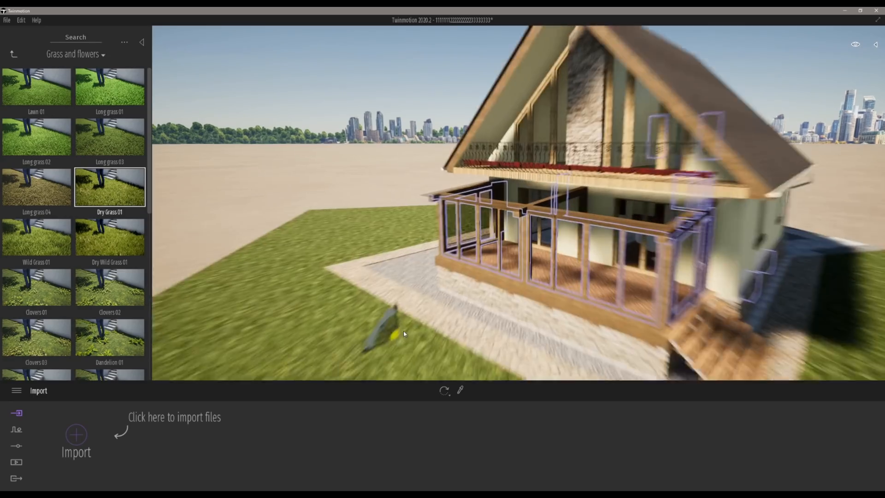
scroll(384, 328, up, 4)
scroll(384, 327, down, 3)
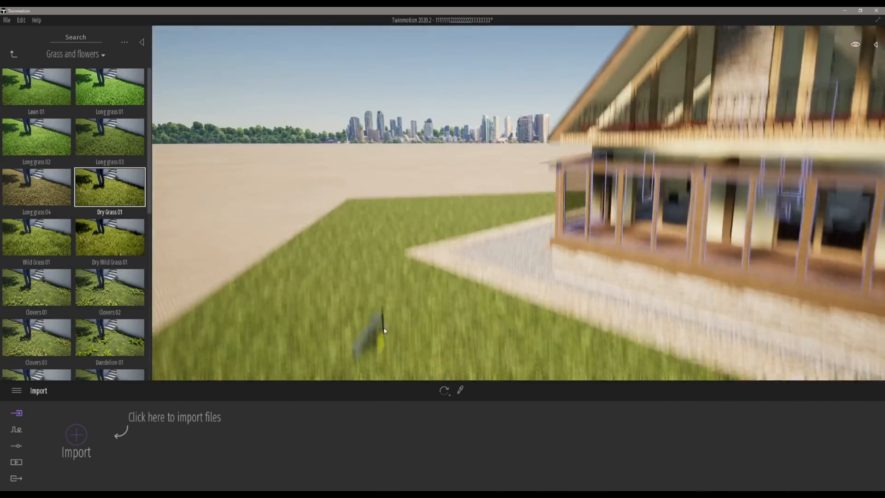
Step: Select the placed grass clump to view its settings, then select the raised ground block under the lawn
key(q)
click(472, 254)
click(430, 263)
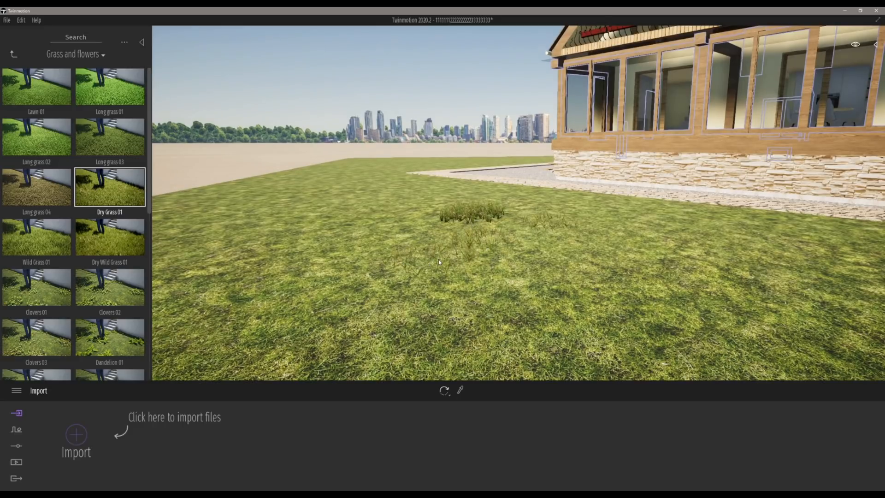
click(436, 263)
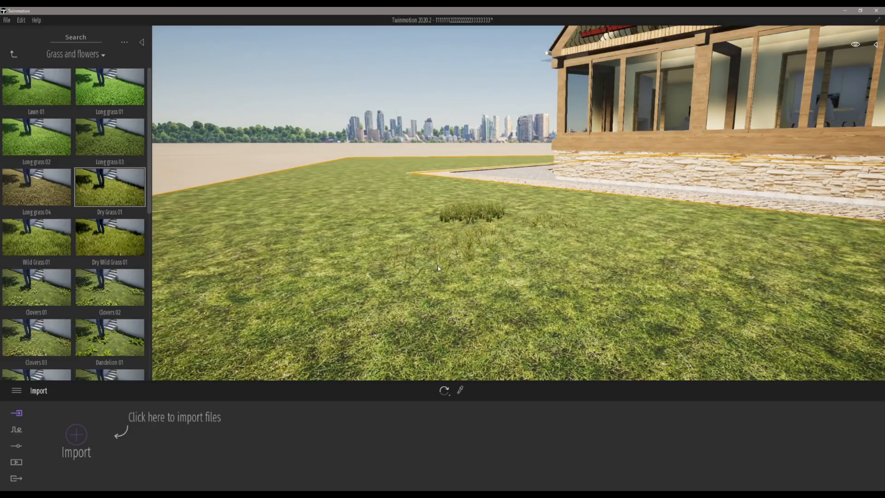
scroll(438, 266, up, 5)
click(441, 227)
scroll(441, 227, down, 8)
scroll(441, 228, up, 3)
shift+middle_drag(441, 228, 406, 276)
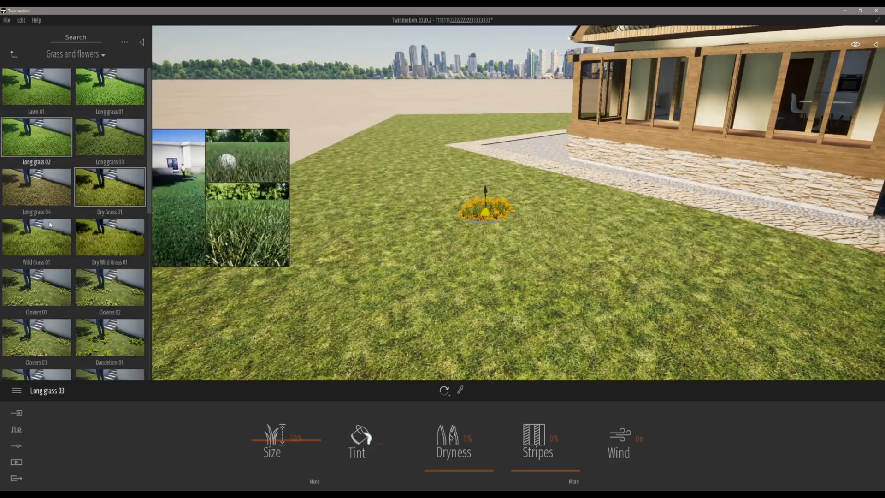
scroll(487, 251, down, 6)
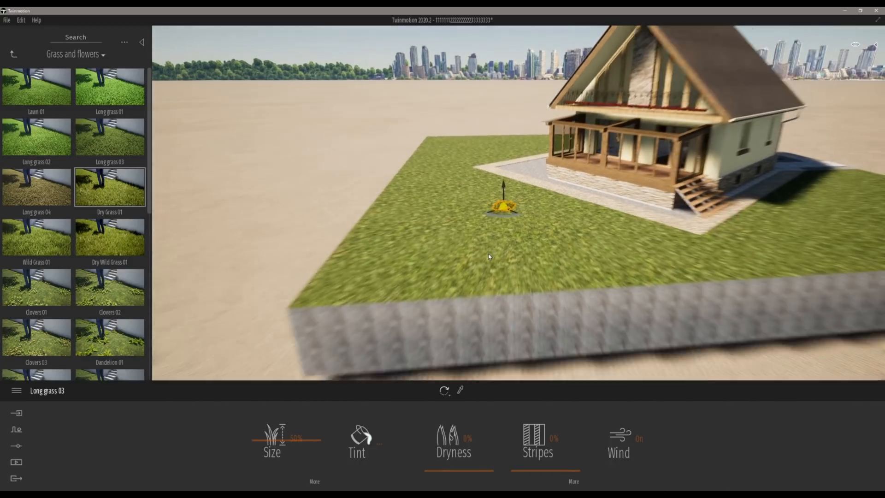
click(556, 251)
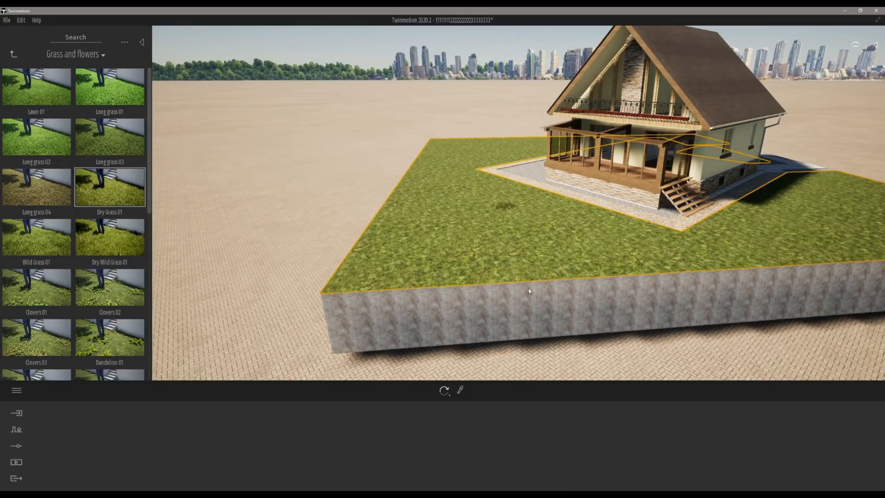
Step: Isolate the Vegetation_Grass lawn object from the scene graph so it is shown alone
middle_drag(540, 269, 526, 279)
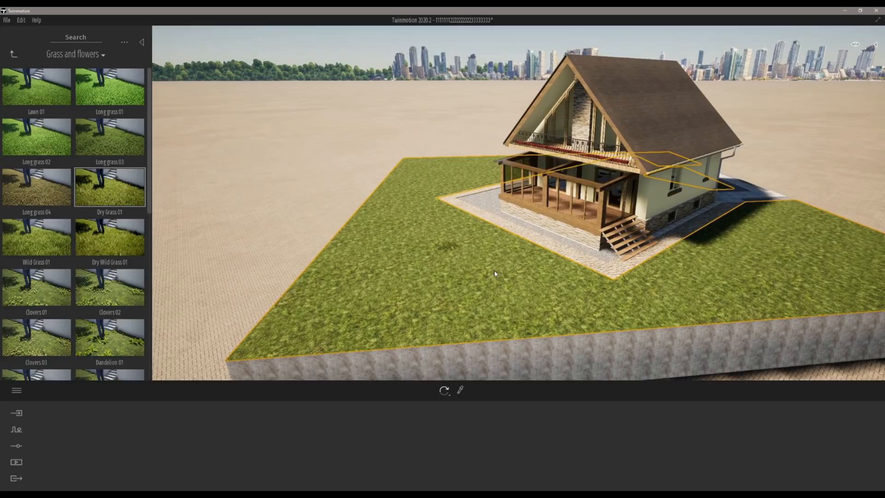
click(878, 46)
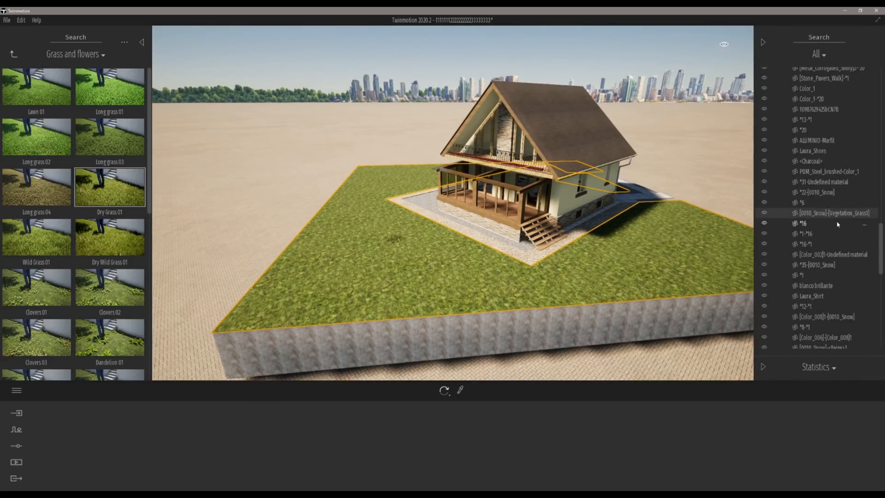
click(872, 215)
right_click(866, 214)
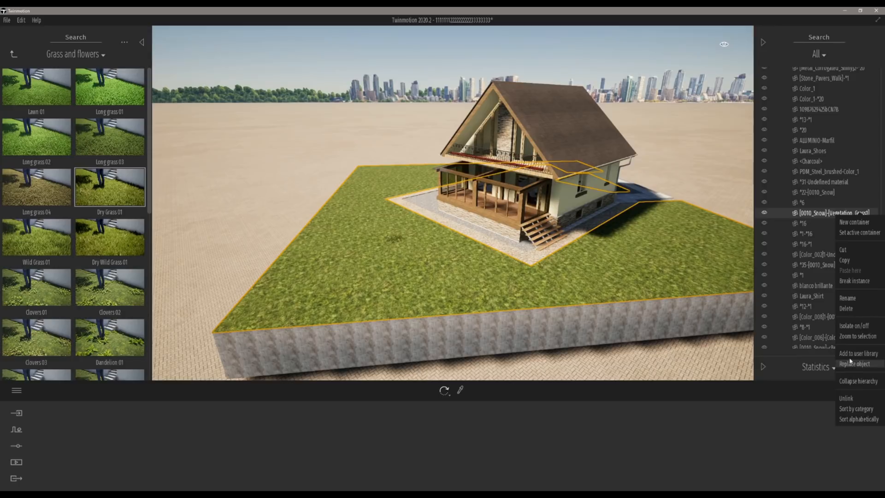
click(851, 327)
mouse_move(473, 223)
middle_down()
mouse_move(430, 270)
mouse_move(419, 248)
mouse_move(458, 226)
middle_up()
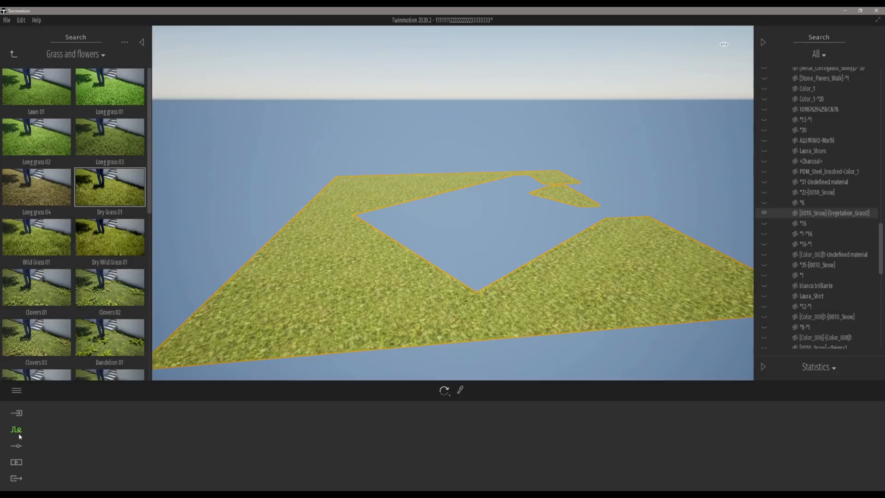
Step: Open Vegetation paint and add Long grass 03 and Long grass 02 from Grass and flowers as paint models
click(17, 445)
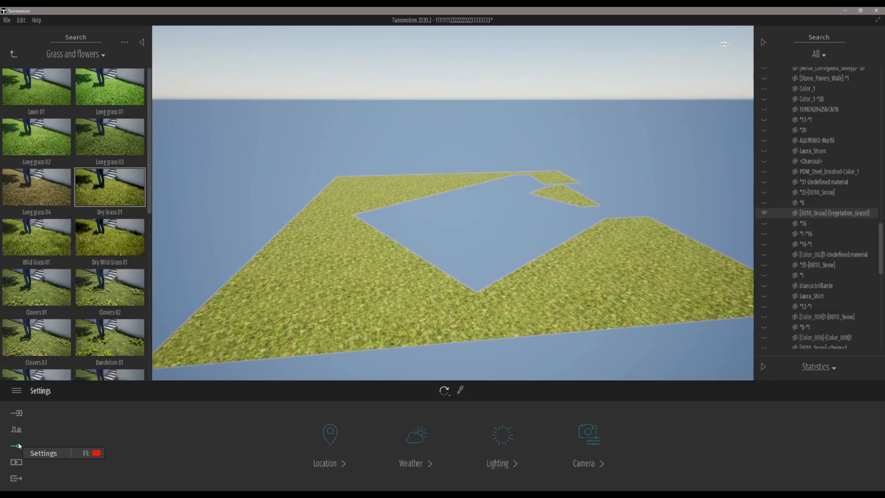
click(16, 429)
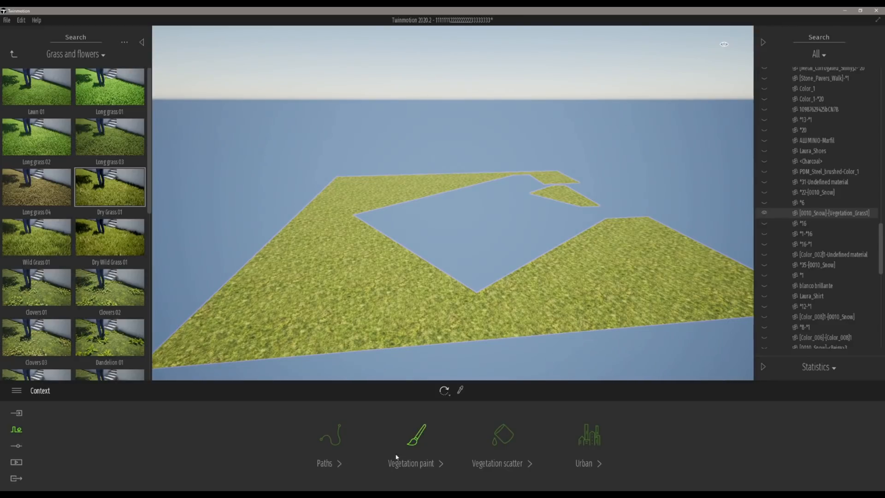
click(418, 437)
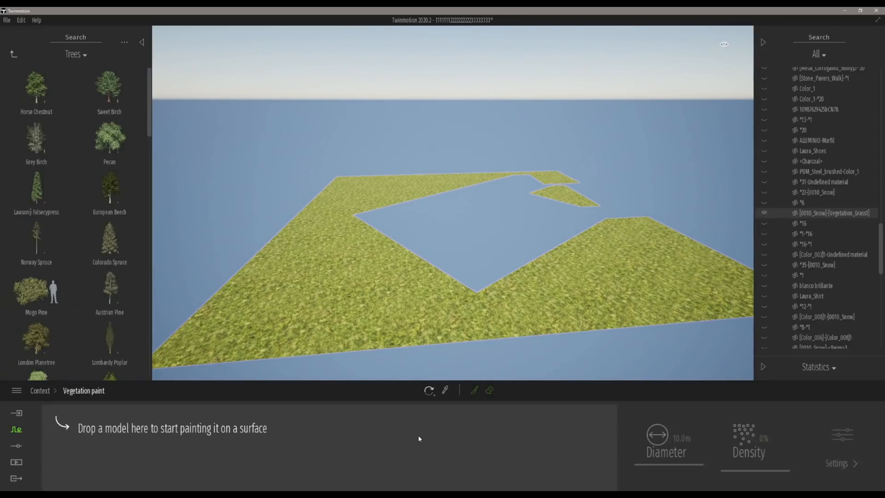
click(75, 53)
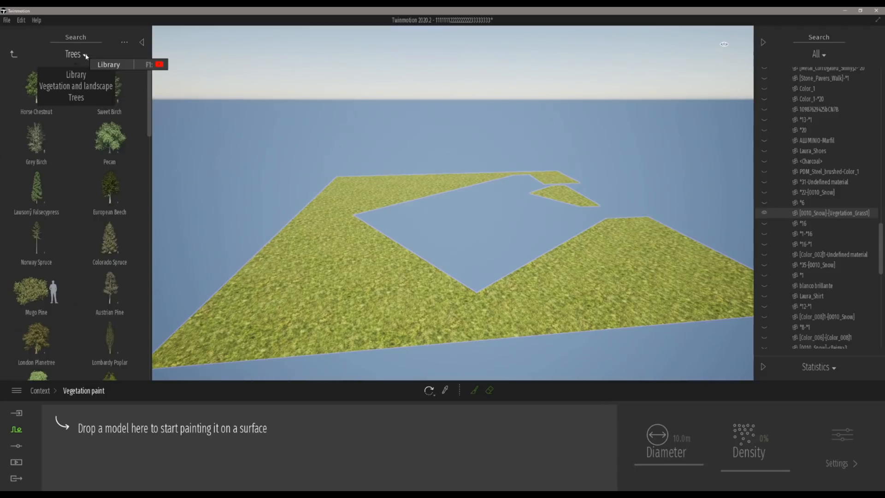
click(74, 86)
click(113, 144)
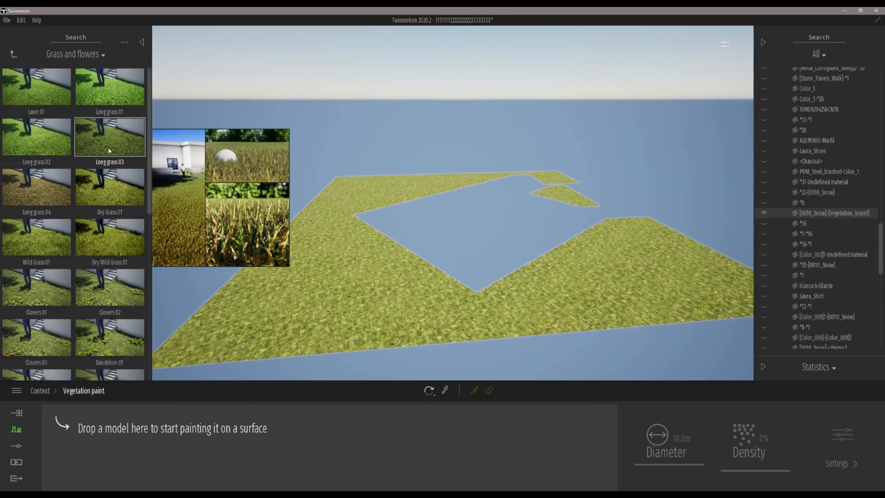
drag(103, 148, 124, 433)
mouse_move(42, 81)
mouse_down()
mouse_move(161, 298)
mouse_move(175, 443)
mouse_up()
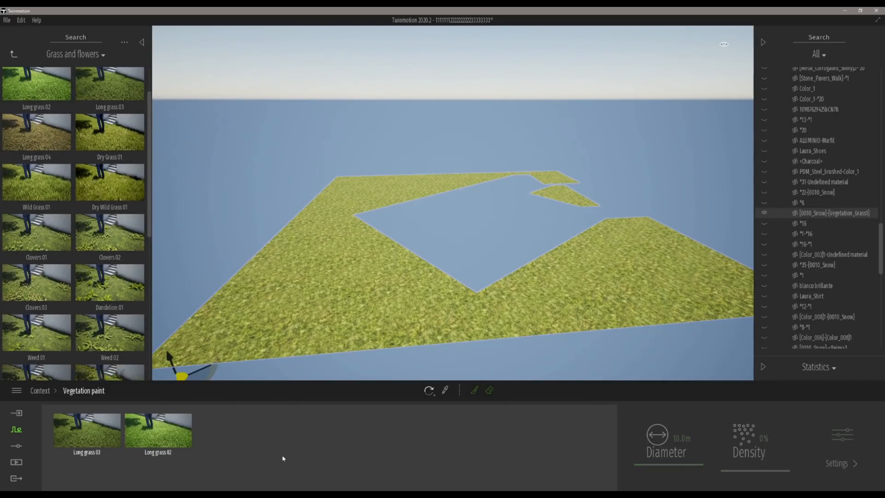
Step: Select both grass models at 30% density and paint them across the isolated lawn surface
click(115, 440)
click(152, 435)
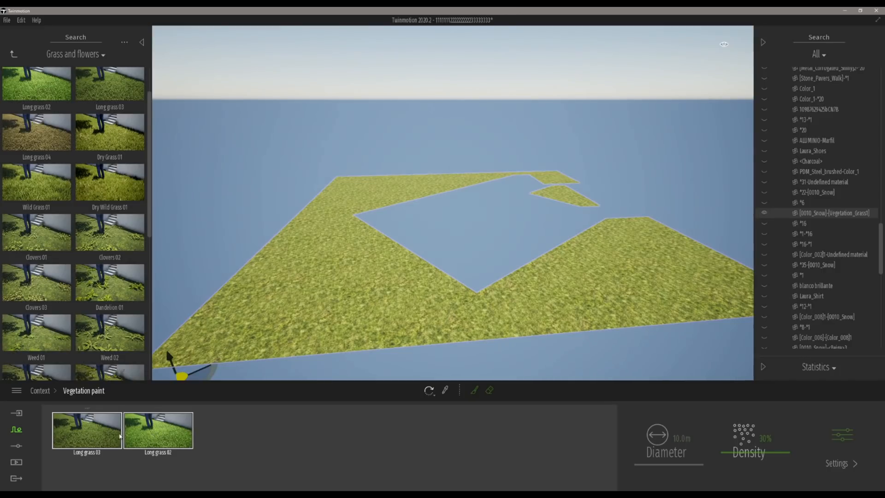
click(93, 437)
click(160, 443)
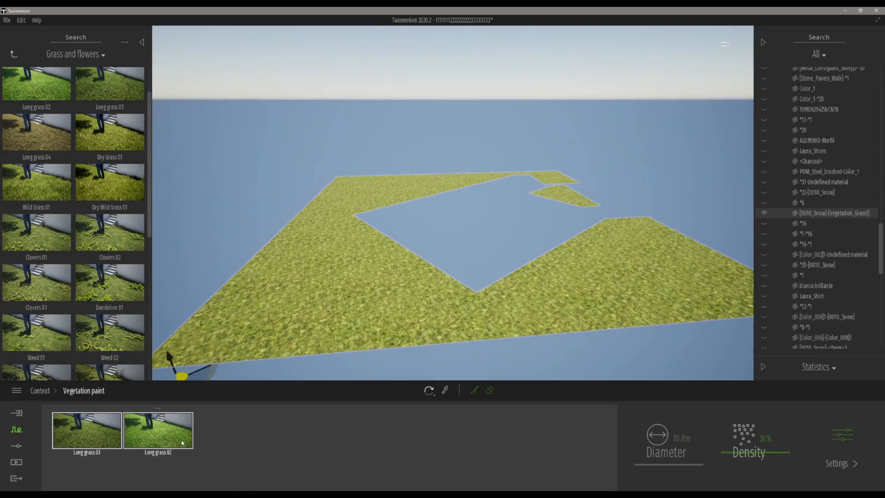
click(474, 391)
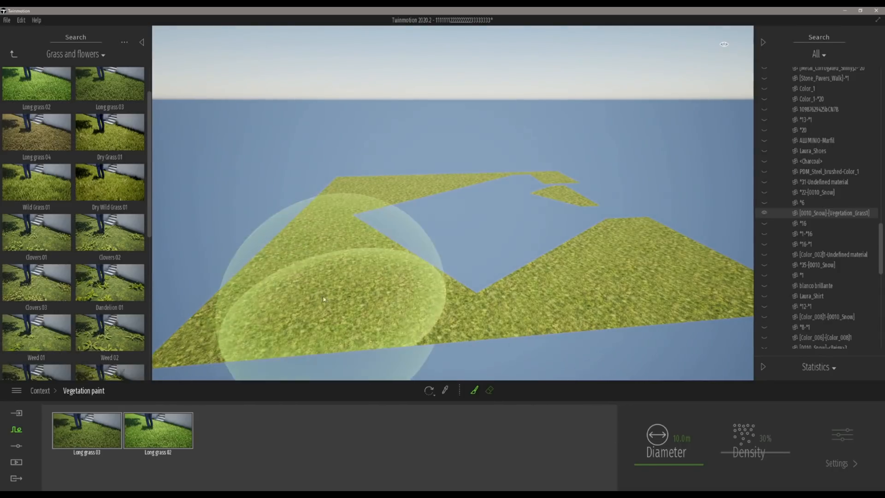
drag(676, 465, 674, 467)
mouse_move(450, 340)
mouse_down()
mouse_move(431, 325)
mouse_move(332, 336)
mouse_move(226, 329)
mouse_move(340, 295)
mouse_move(362, 276)
mouse_move(263, 273)
mouse_move(309, 279)
mouse_move(323, 209)
mouse_move(455, 177)
mouse_move(331, 191)
mouse_move(306, 216)
mouse_move(421, 313)
mouse_move(507, 292)
mouse_move(652, 213)
mouse_move(711, 256)
mouse_move(701, 320)
mouse_up()
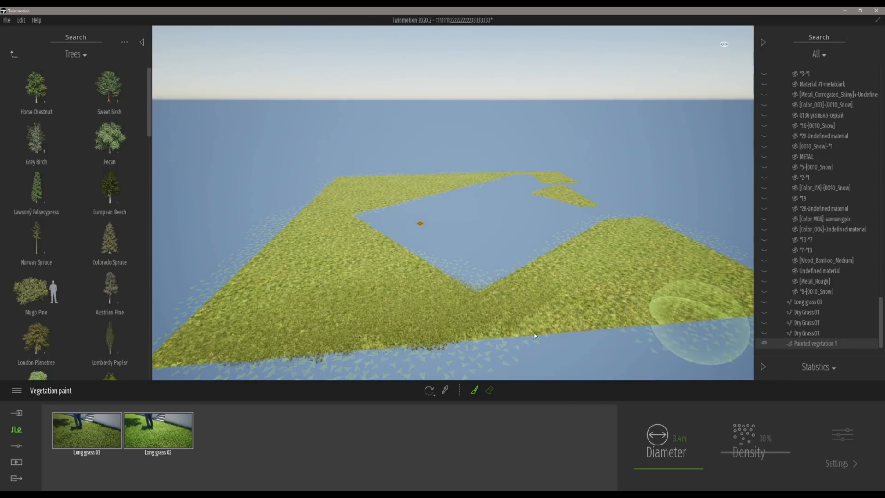
mouse_move(624, 299)
mouse_down()
mouse_move(604, 282)
mouse_move(555, 199)
mouse_move(556, 174)
mouse_up()
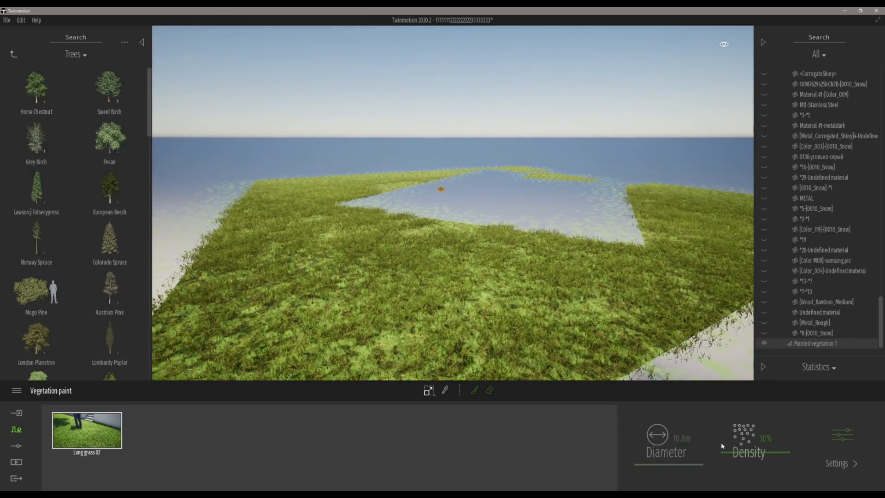
Step: Select the painted vegetation and raise its density to 100%
click(737, 440)
click(483, 308)
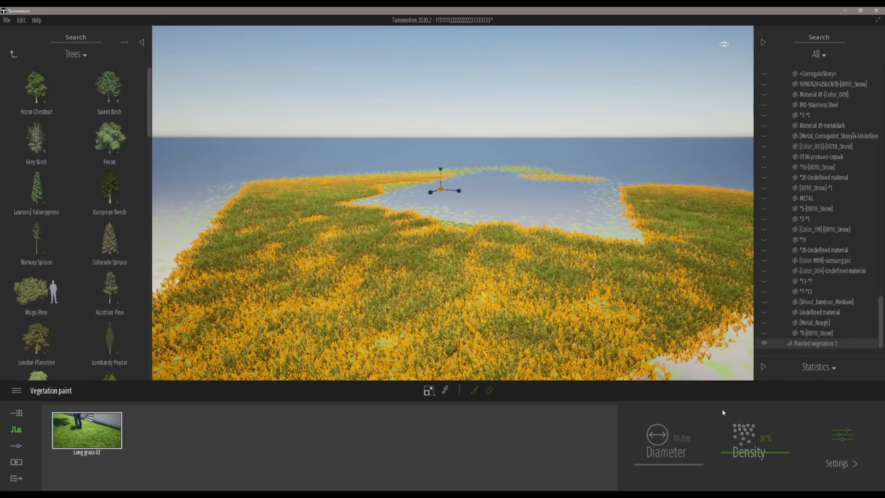
drag(748, 453, 747, 410)
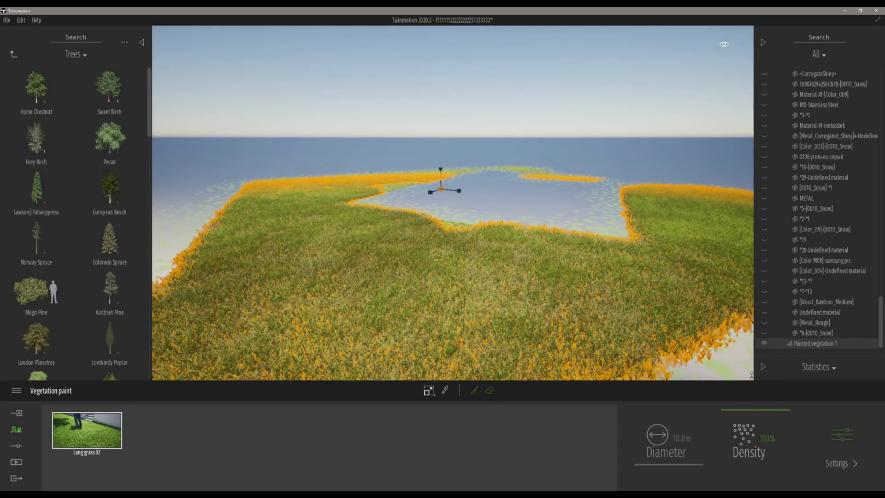
scroll(488, 333, up, 4)
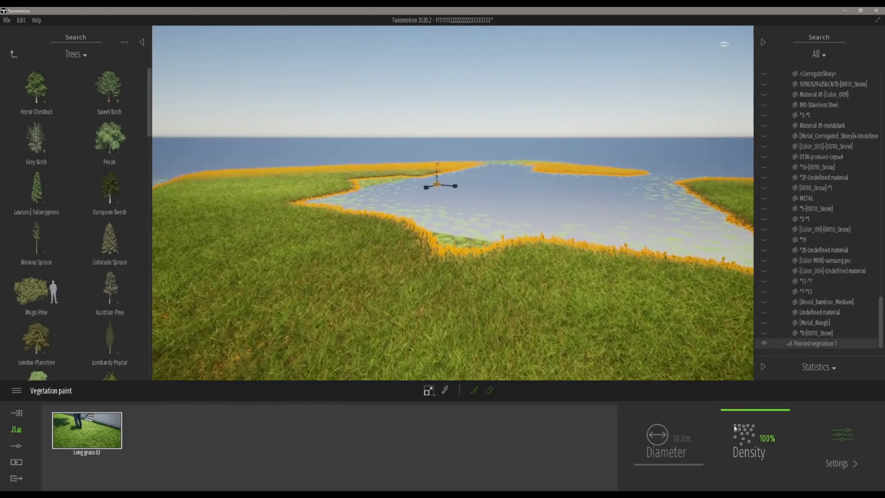
mouse_move(737, 420)
mouse_down()
mouse_move(738, 466)
mouse_move(739, 449)
mouse_up()
click(556, 105)
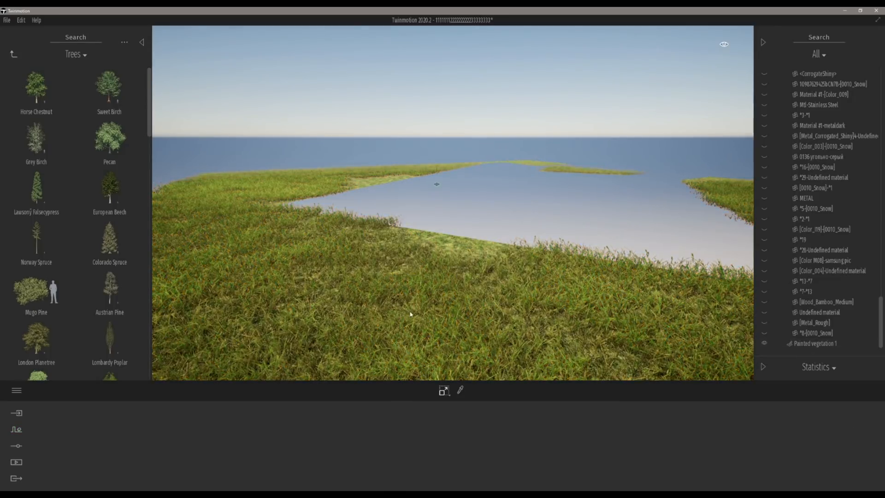
Step: Turn off isolation of the lawn object to show the whole scene again
click(459, 246)
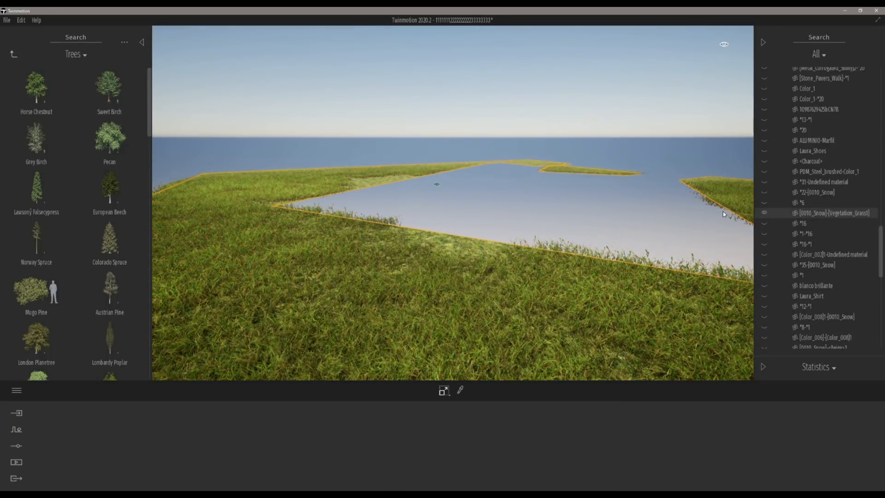
right_click(851, 215)
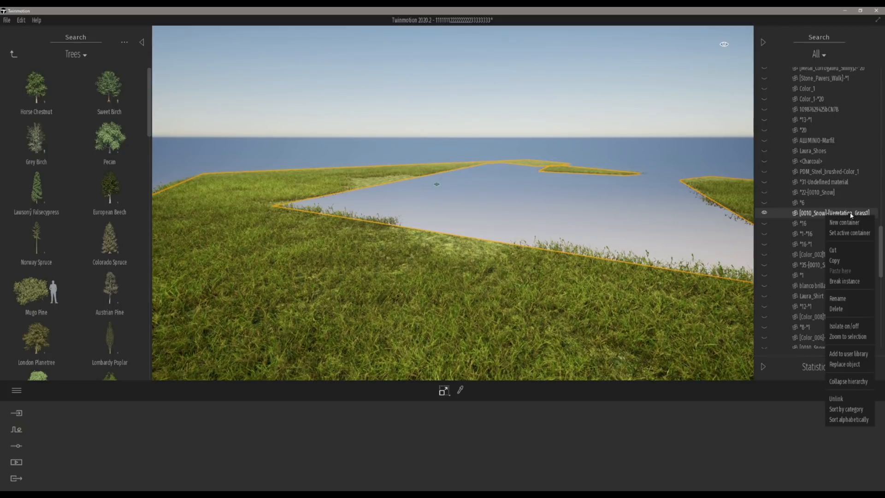
click(843, 326)
right_drag(479, 237, 360, 212)
key(d)
key(s)
key(d)
right_drag(452, 235, 372, 208)
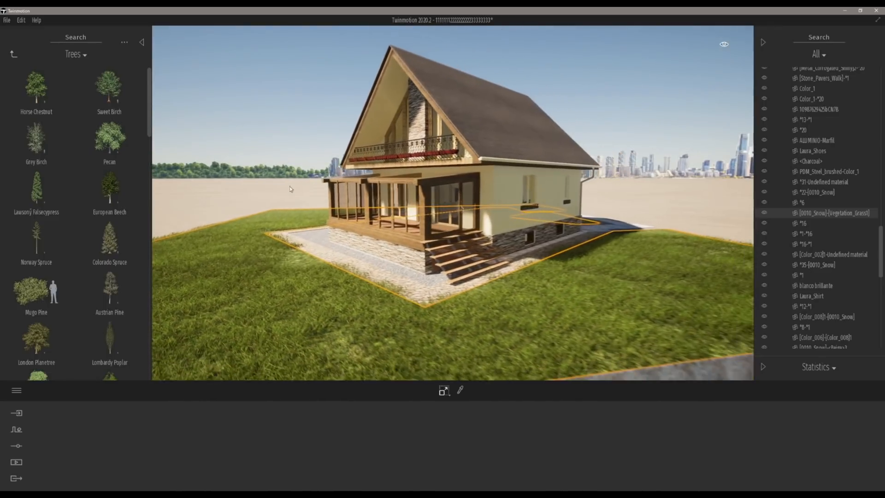
key(d)
key(w)
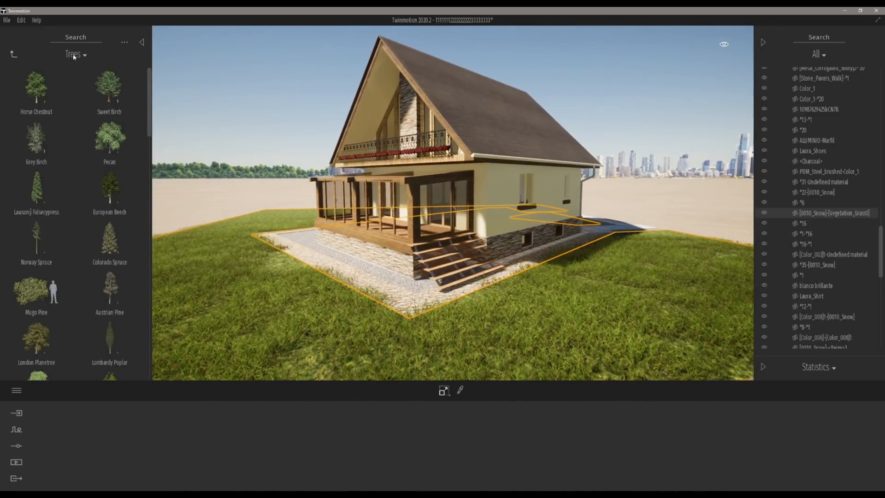
Step: Place a European Beech tree from the Trees library on the lawn right of the house
click(13, 54)
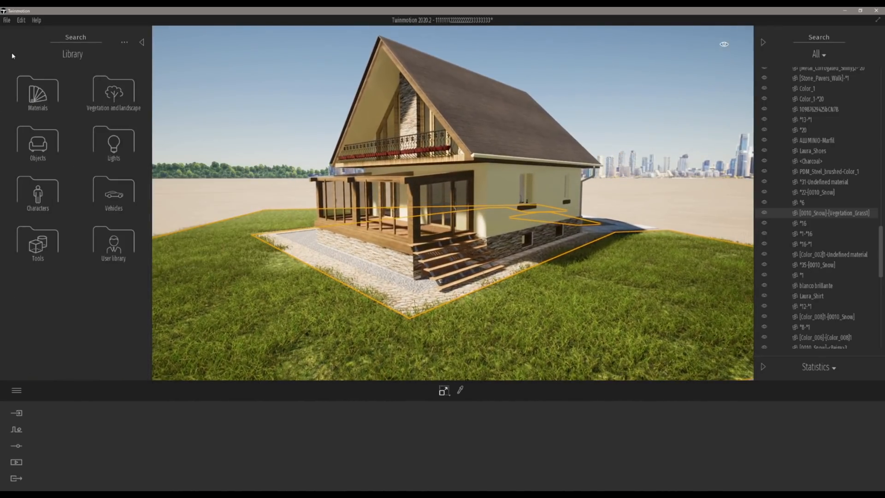
click(112, 97)
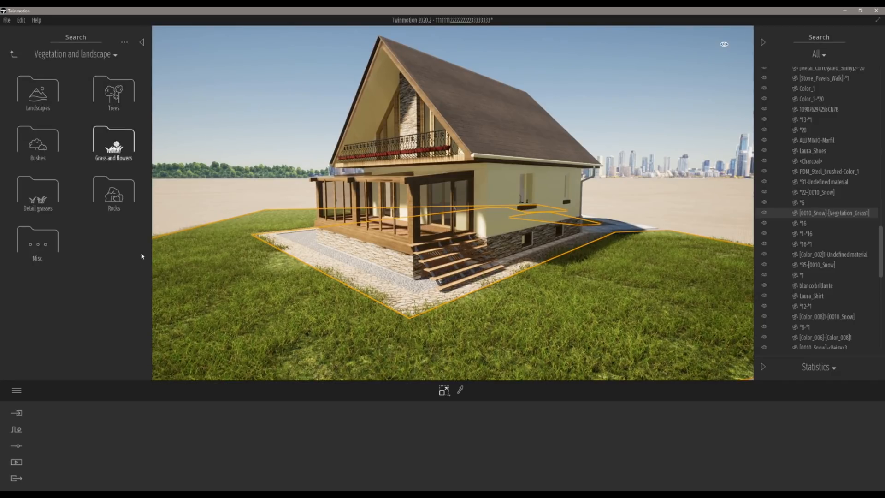
click(115, 95)
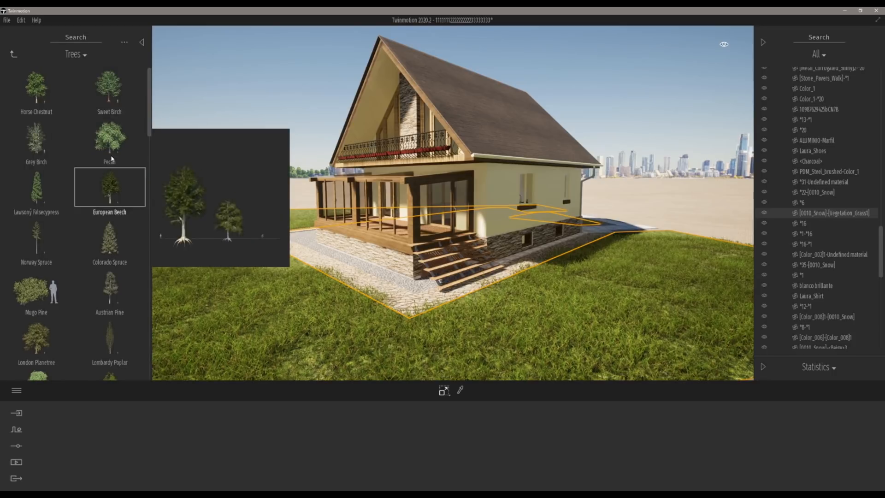
drag(197, 215, 668, 281)
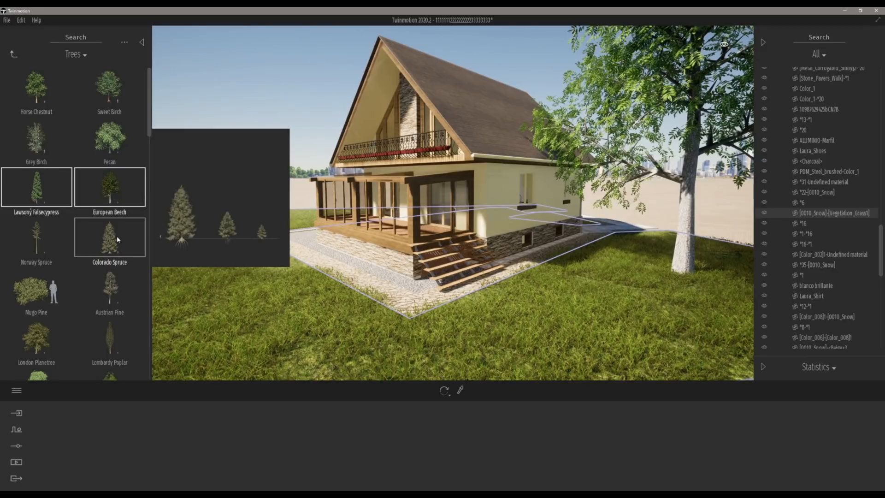
Step: Place conifer trees on the lawn left of the house and a Mugo Pine shrub beside the house
drag(110, 288, 287, 223)
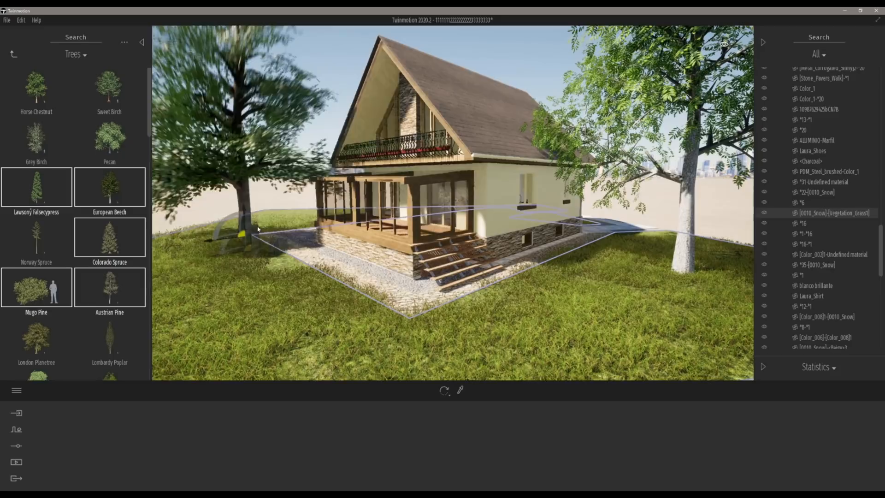
click(287, 221)
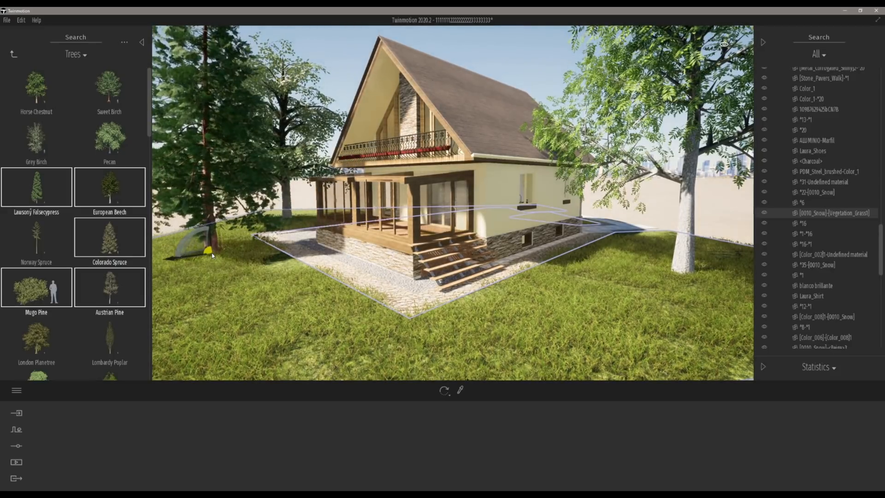
click(208, 250)
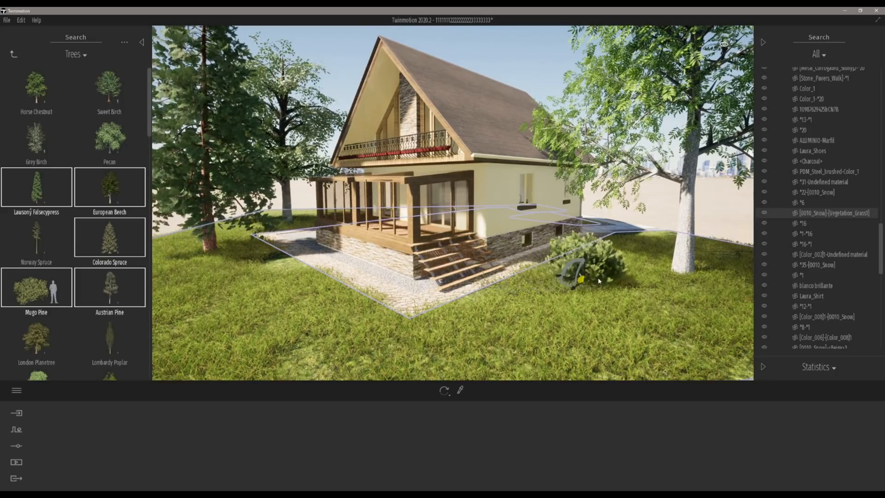
click(597, 279)
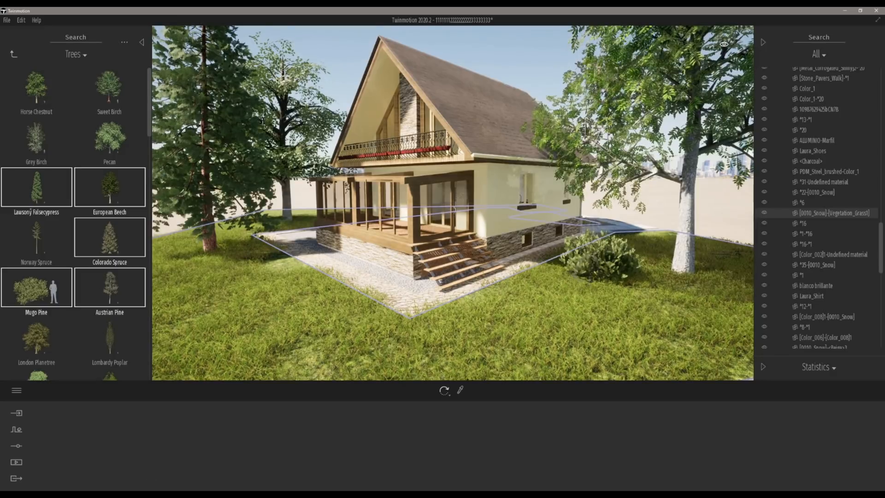
Step: Switch to the PDF presentation to check the materials slide, then return and view the house
key(alt+Tab)
scroll(213, 404, down, 1)
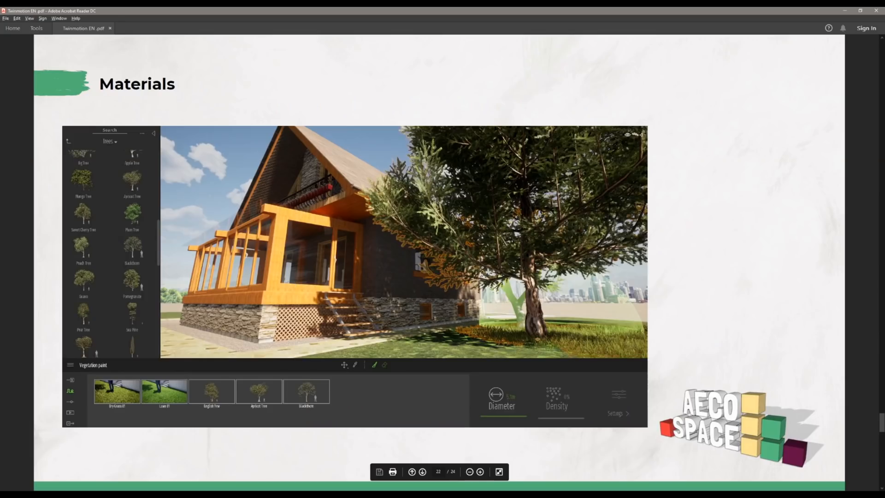
key(alt+Tab)
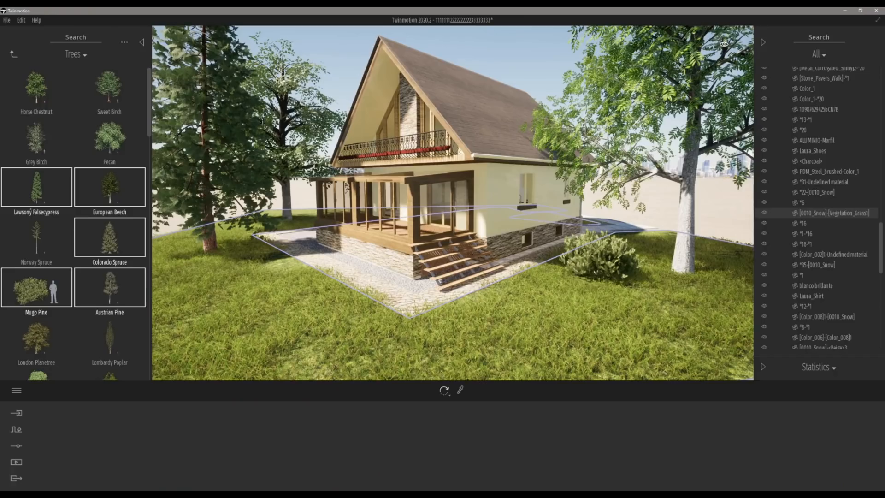
right_drag(571, 207, 516, 176)
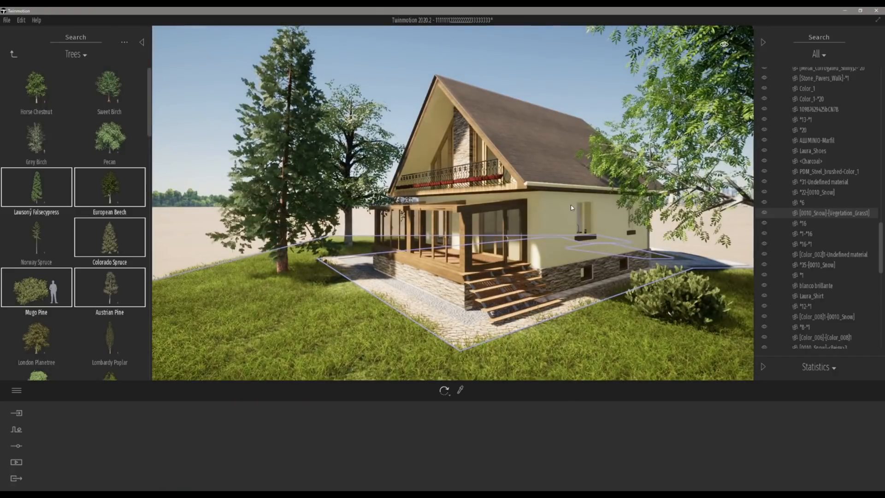
key(d)
key(q)
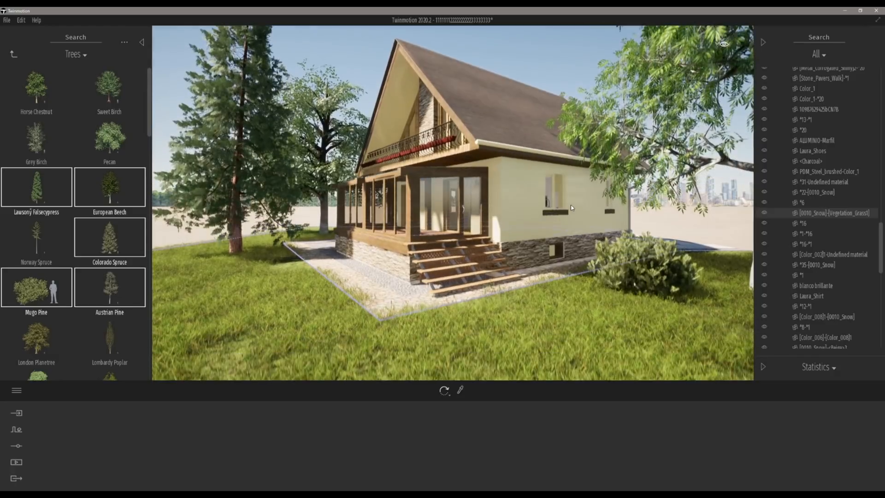
Step: Navigate around the house to frame a closer view of its porch and front stairs
right_drag(571, 207, 664, 207)
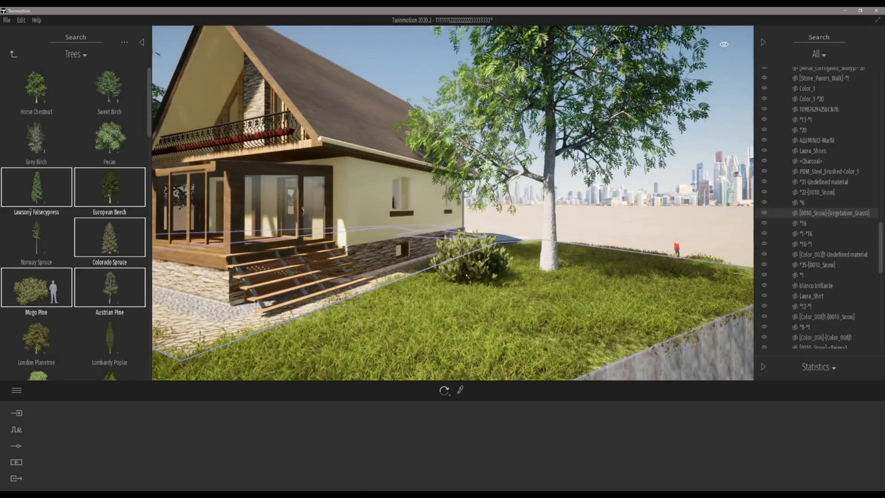
right_drag(571, 207, 483, 208)
key(s)
key(w)
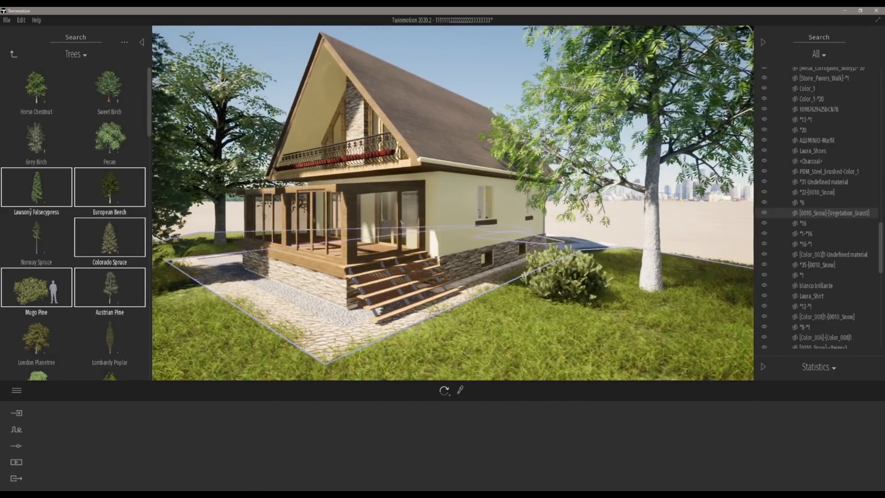
key(w)
right_drag(452, 200, 439, 179)
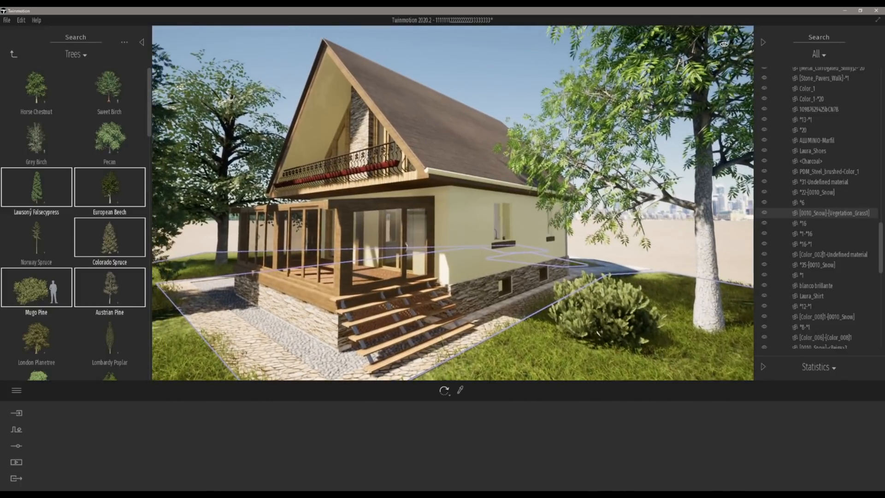
click(762, 42)
key(d)
mouse_move(519, 202)
right_down()
mouse_move(507, 203)
mouse_move(516, 194)
right_up()
key(q)
key(e)
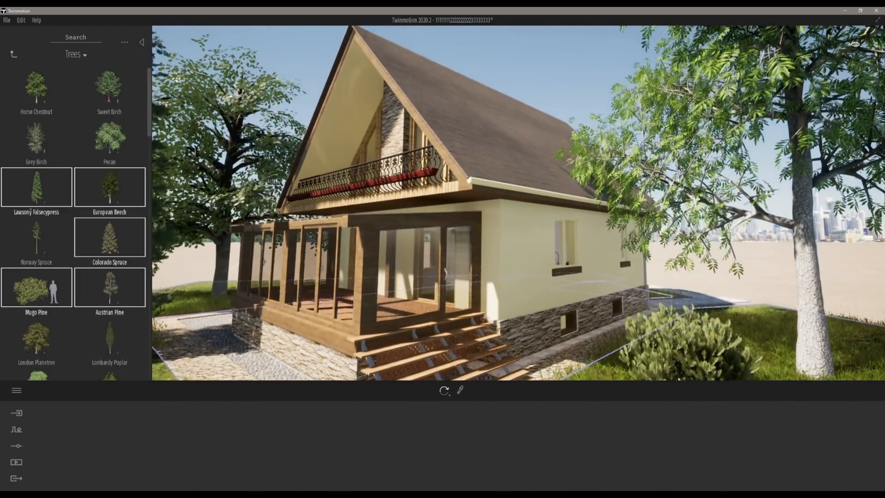
key(s)
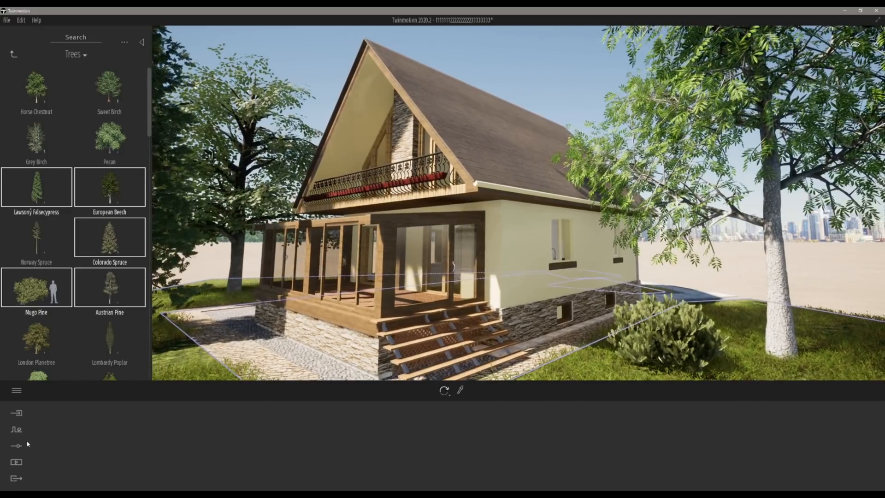
Step: Set the location's time of day to 12:56 and the north offset to about 20°
click(19, 447)
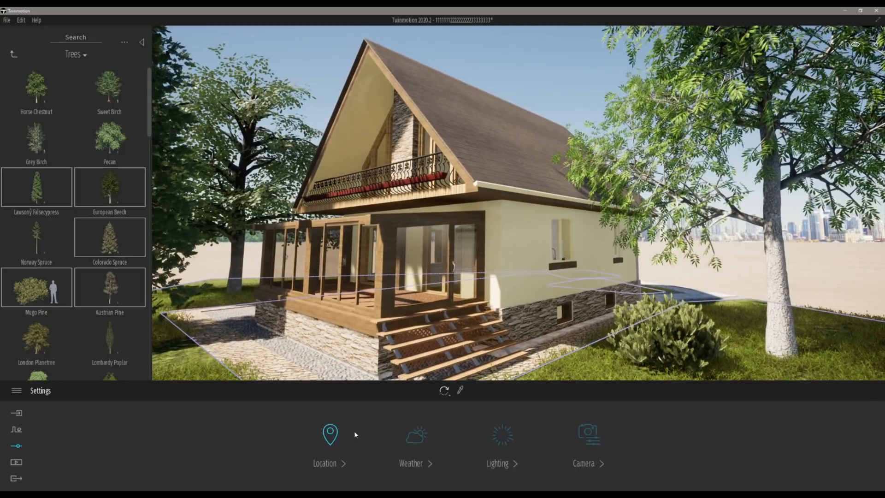
click(327, 438)
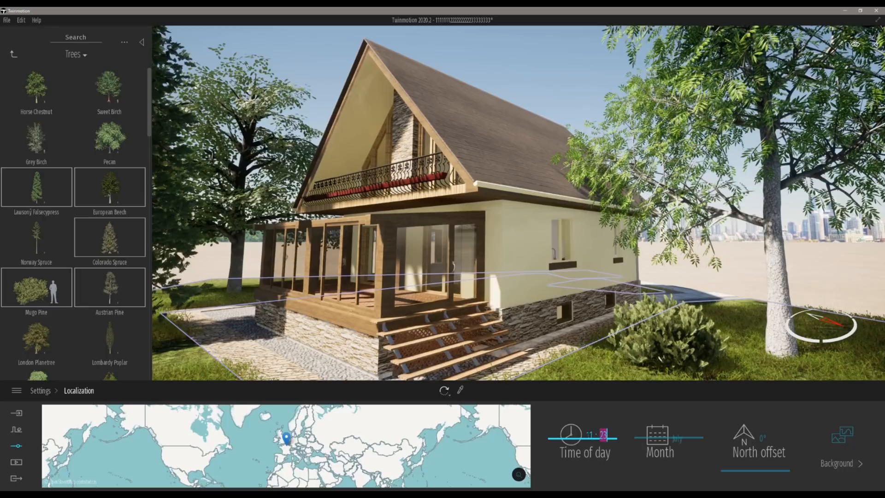
drag(572, 433, 580, 442)
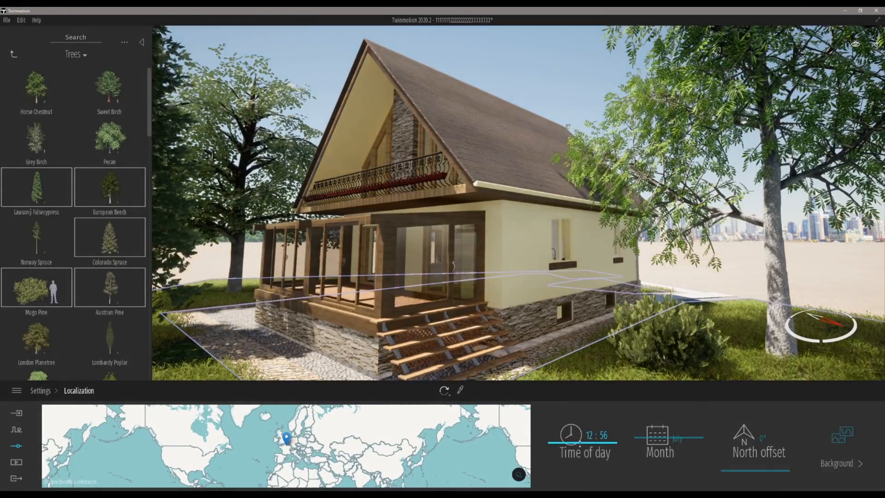
drag(742, 462, 772, 462)
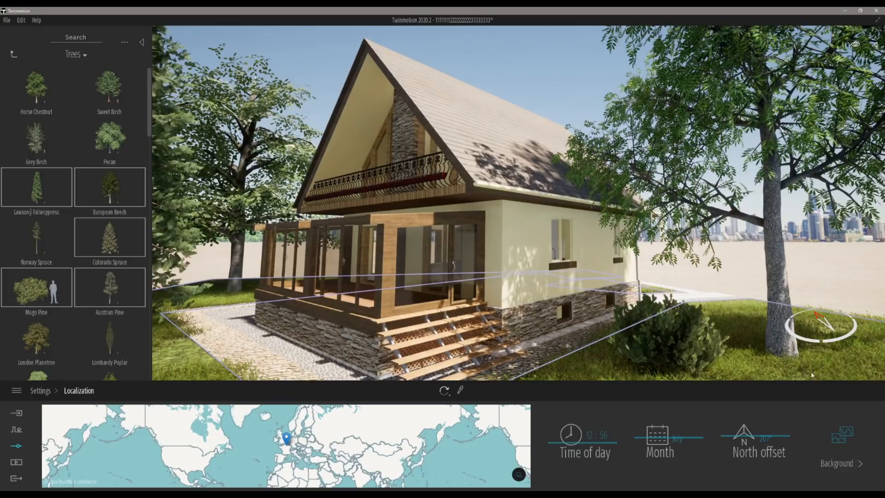
Step: Set the background picture to Countryside
click(848, 431)
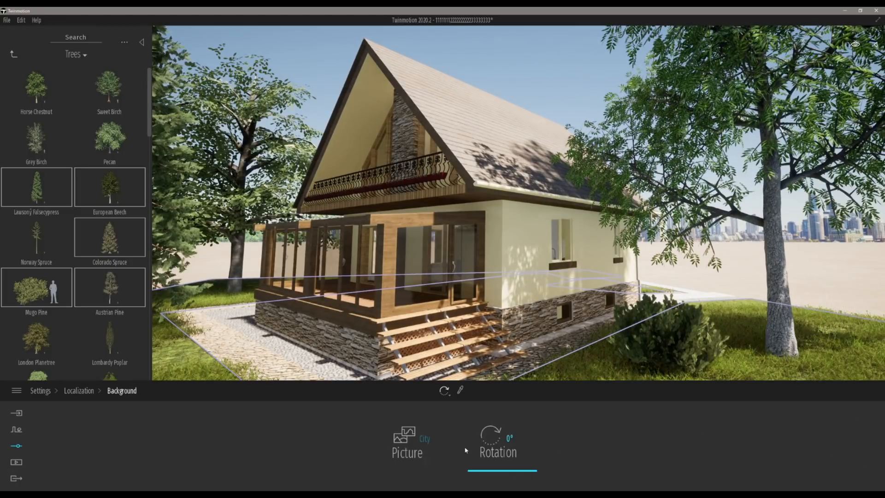
click(404, 454)
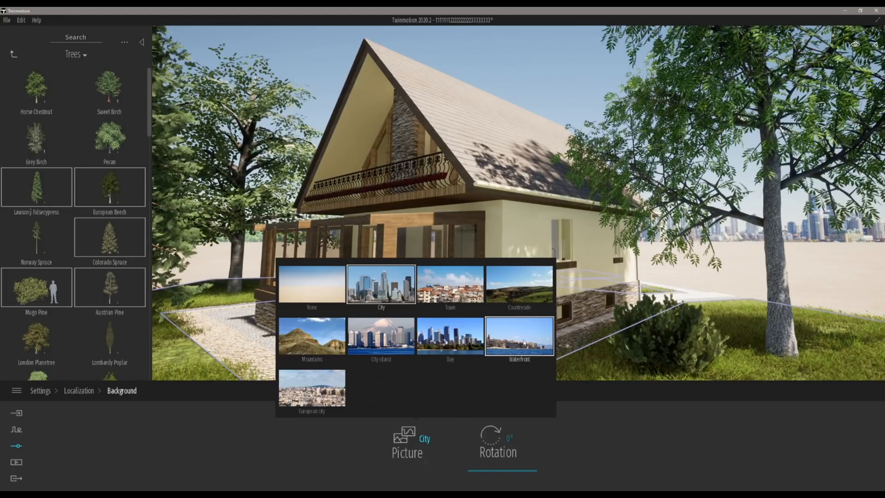
click(517, 277)
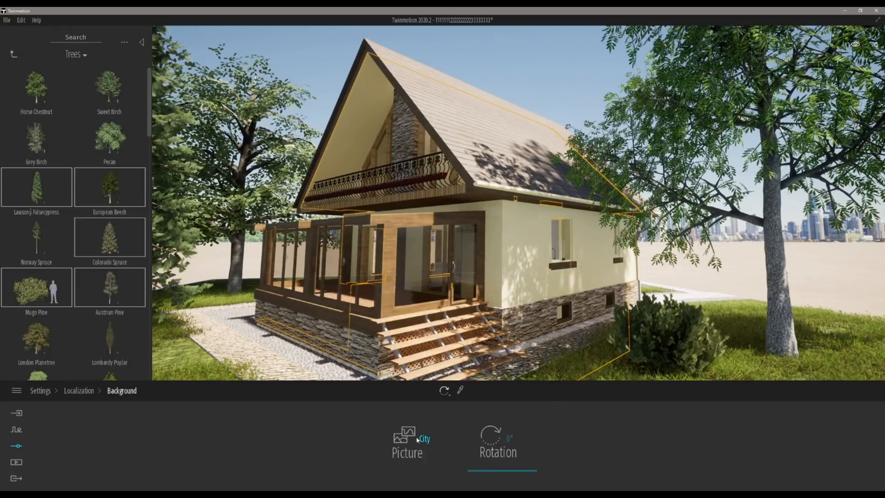
click(415, 440)
click(520, 289)
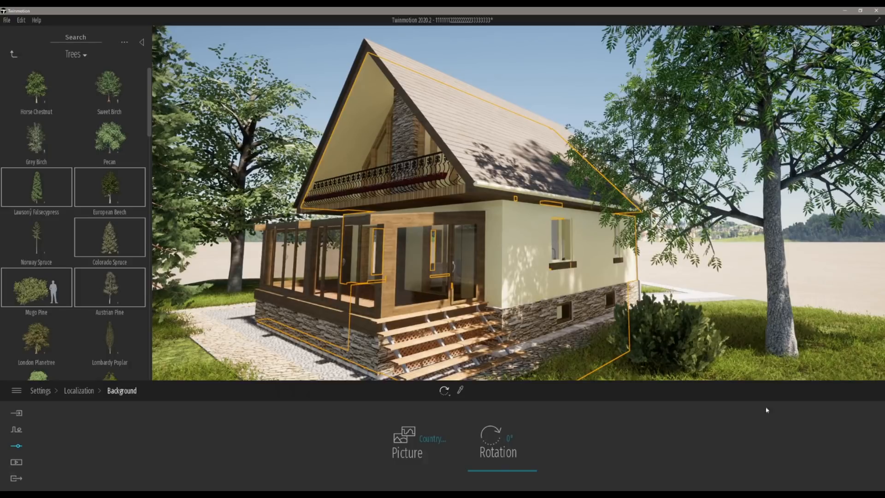
click(831, 295)
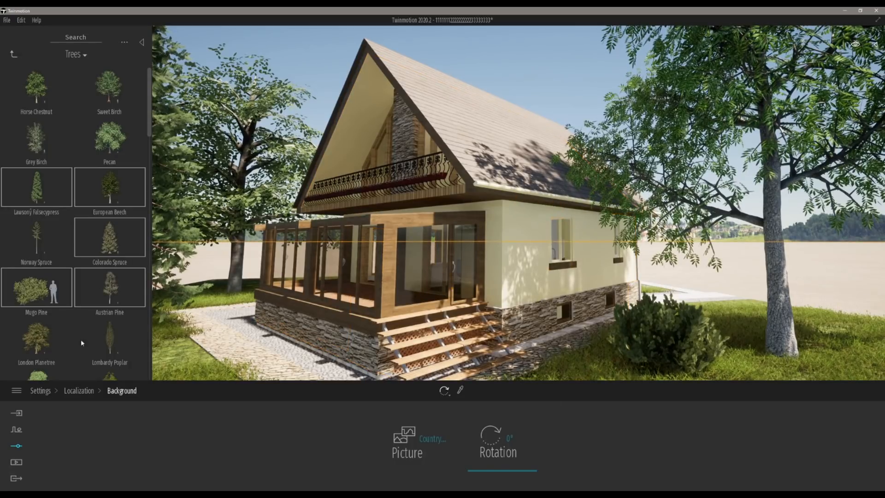
Step: Adjust the weather to light clouds with a summer season after trying overcast and winter settings
click(79, 390)
click(40, 390)
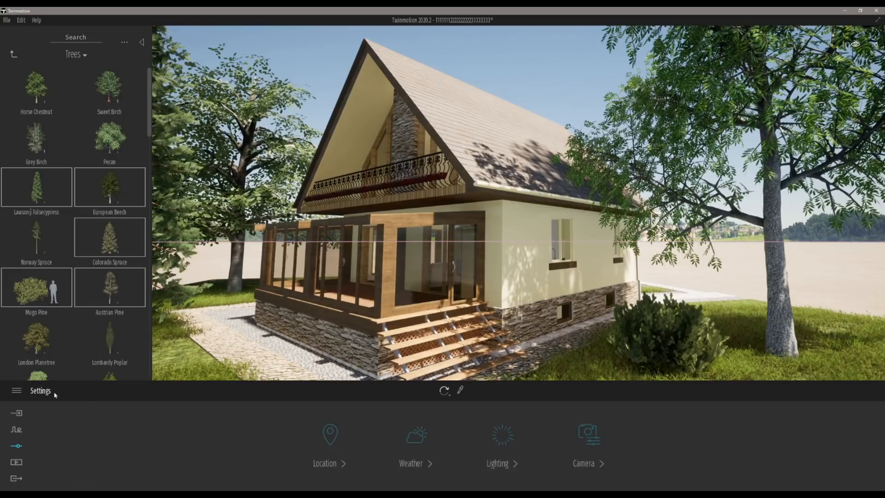
click(420, 435)
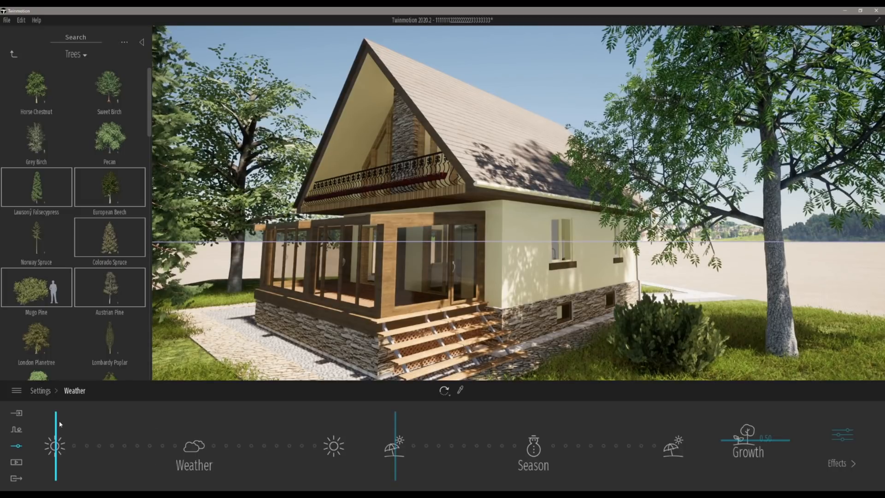
drag(58, 423, 200, 424)
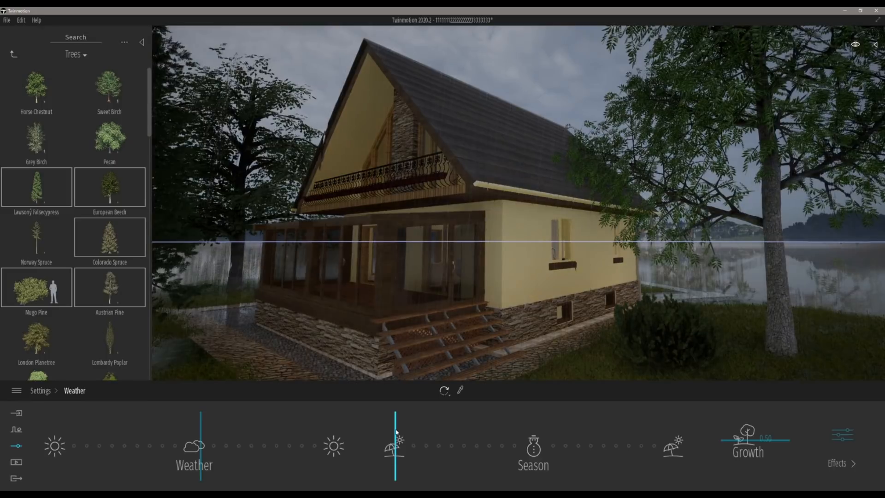
drag(395, 429, 539, 447)
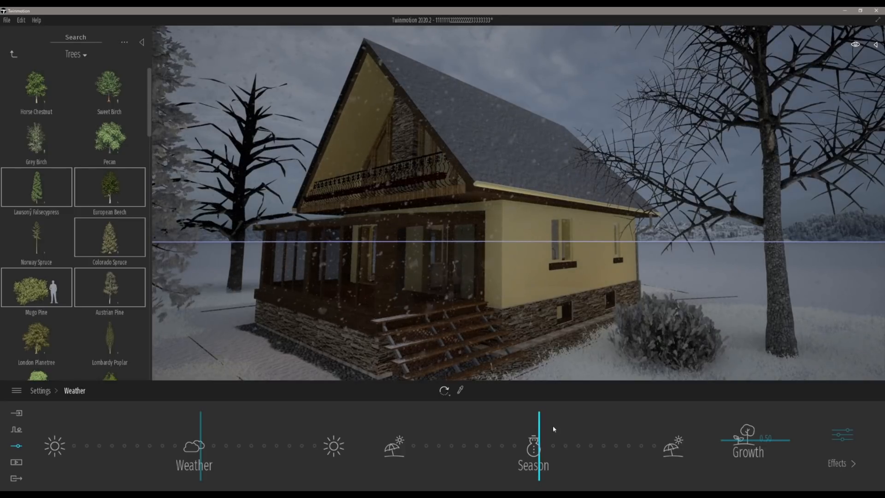
drag(537, 426, 377, 430)
drag(201, 428, 139, 427)
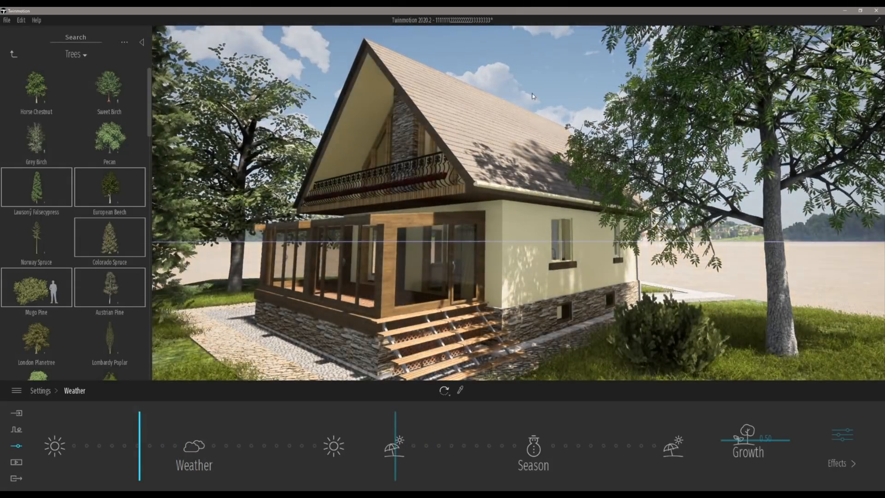
drag(139, 444, 124, 437)
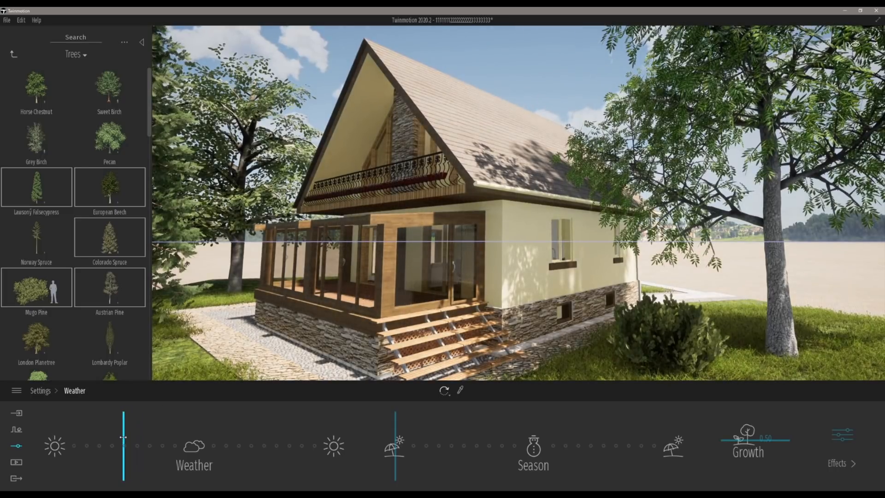
Step: Create a still image of the current view in Media
mouse_move(369, 138)
right_down()
mouse_move(388, 159)
mouse_move(375, 130)
mouse_move(359, 146)
right_up()
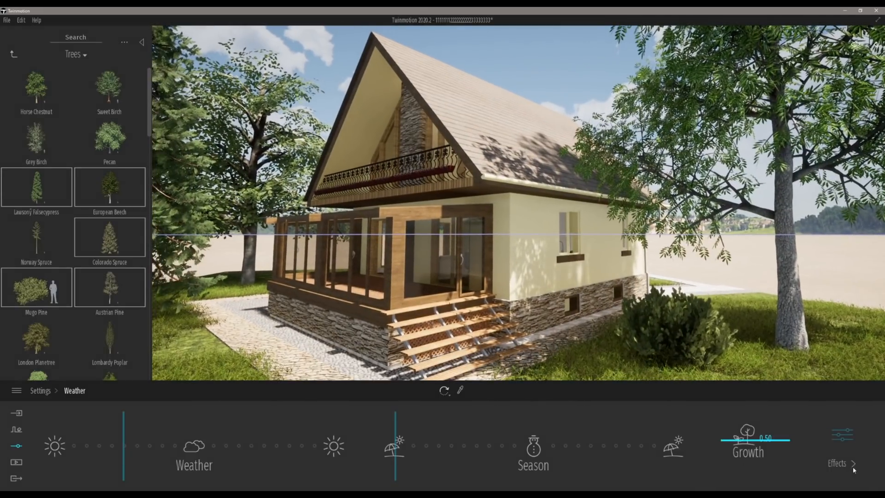
click(19, 464)
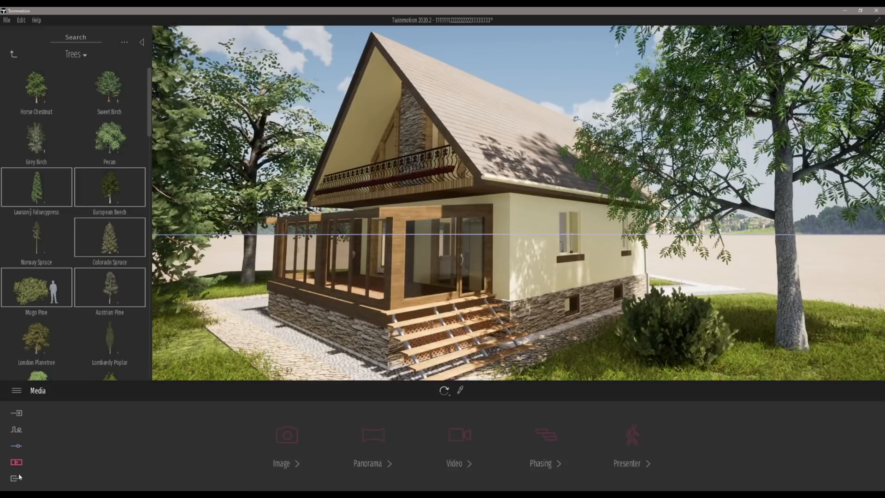
click(288, 437)
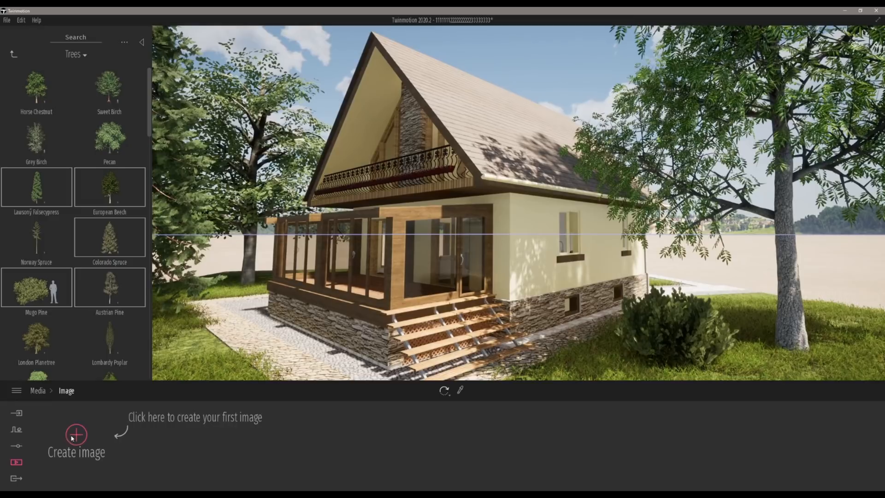
click(77, 438)
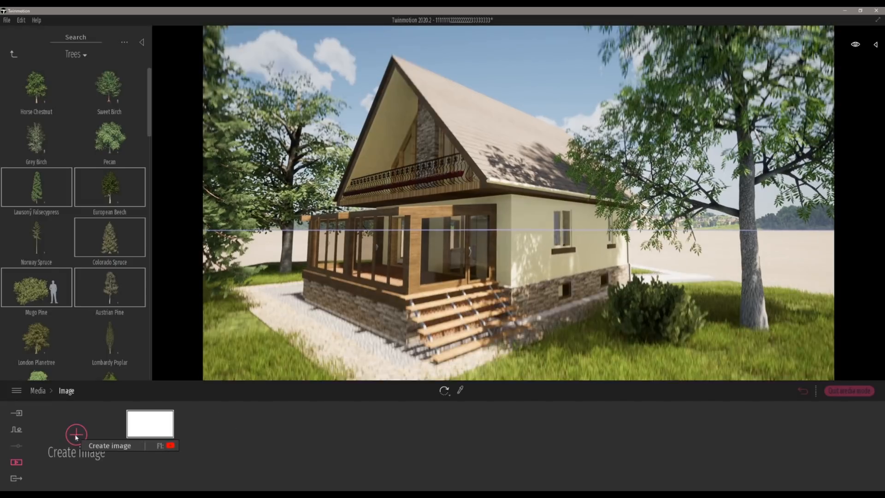
Step: Select the created image for export and start the export
click(16, 478)
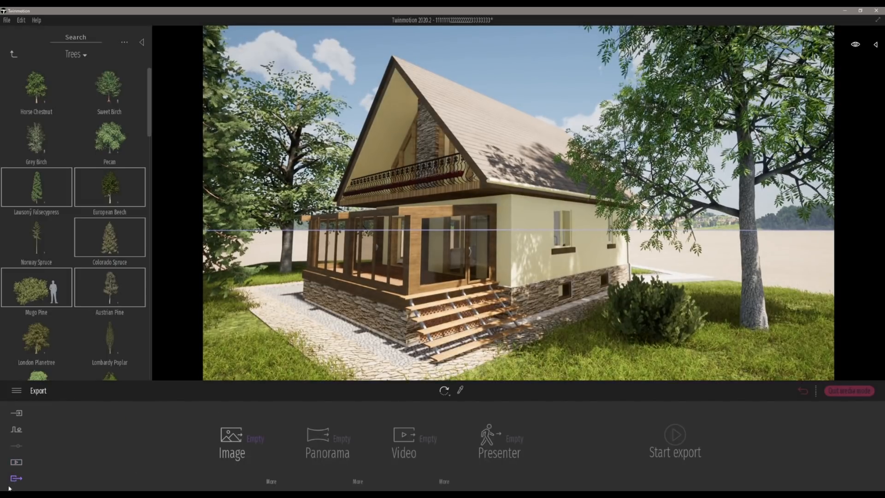
click(233, 440)
click(138, 295)
click(677, 445)
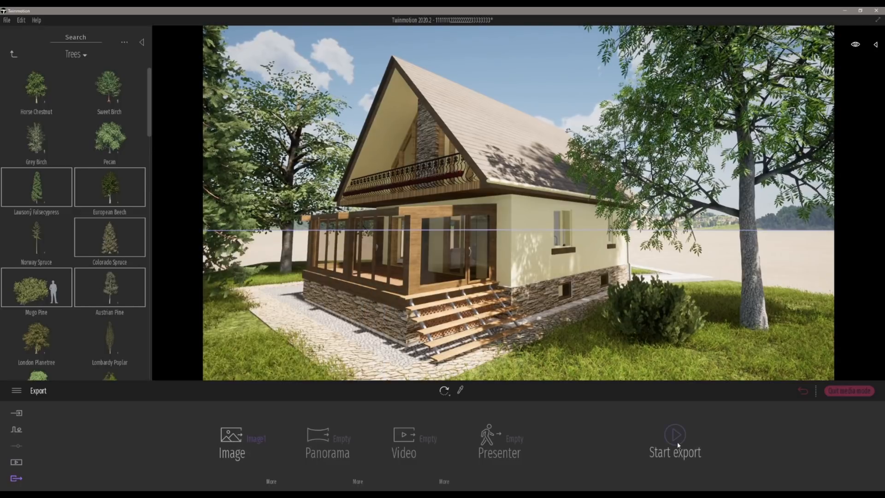
click(680, 460)
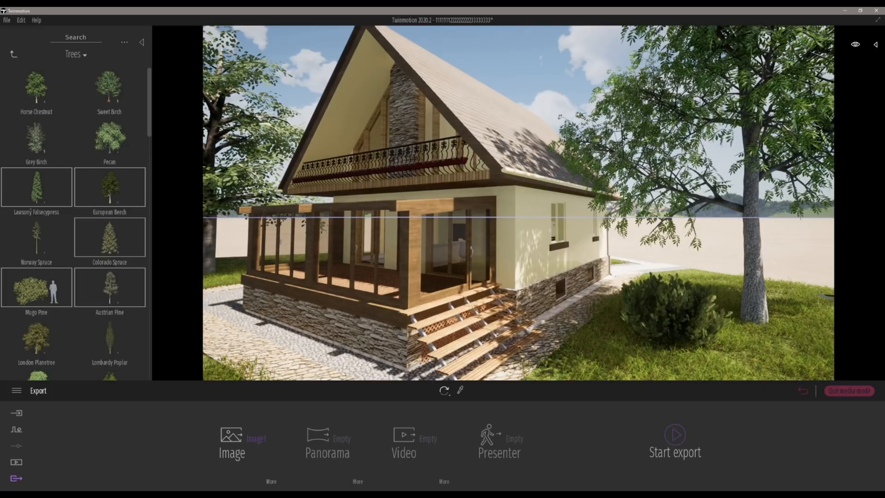
Step: Open the export notification and view the playback in the media player
mouse_move(178, 494)
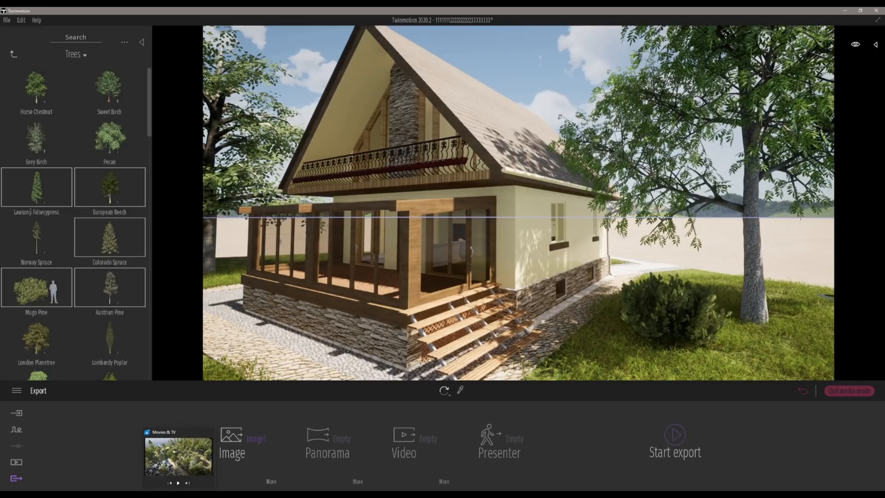
click(178, 456)
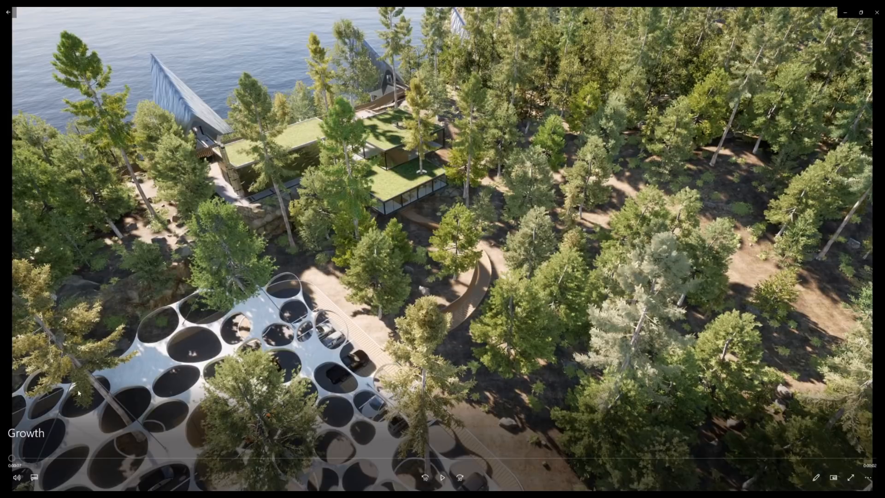
click(442, 478)
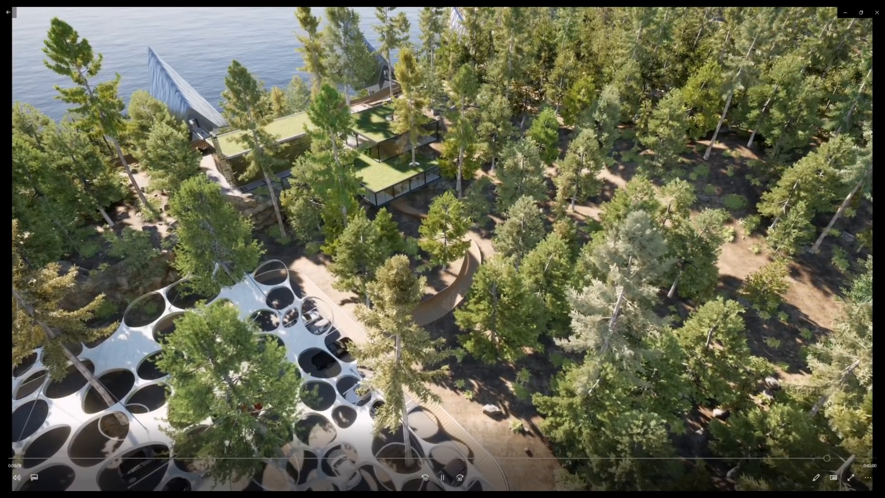
click(710, 204)
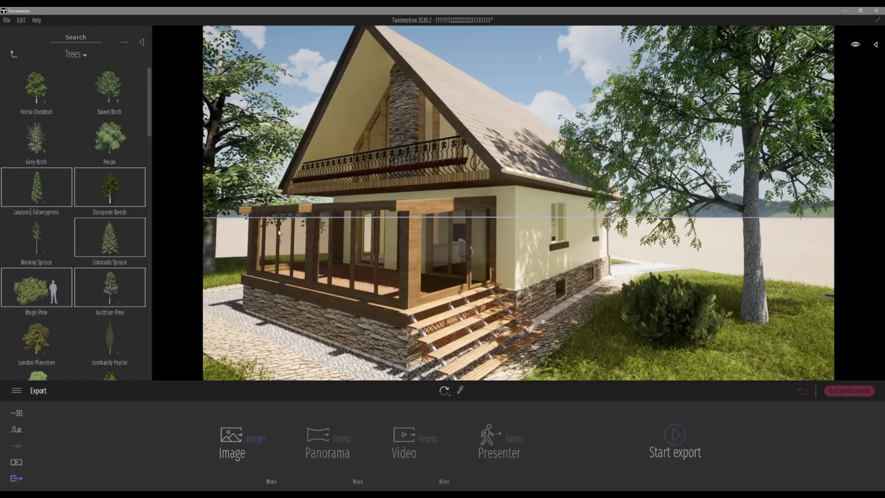
Step: Hide the library panel and move back through the scene to view the whole site
click(142, 43)
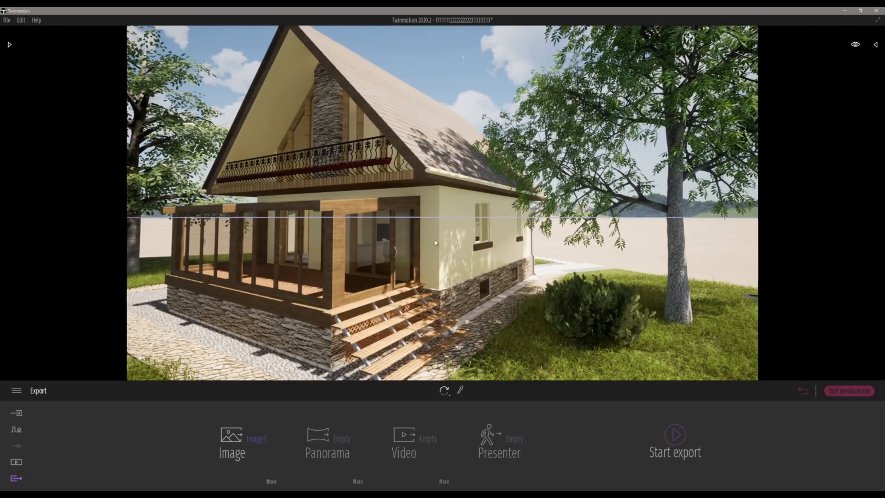
key(s)
right_drag(393, 203, 373, 203)
key(s)
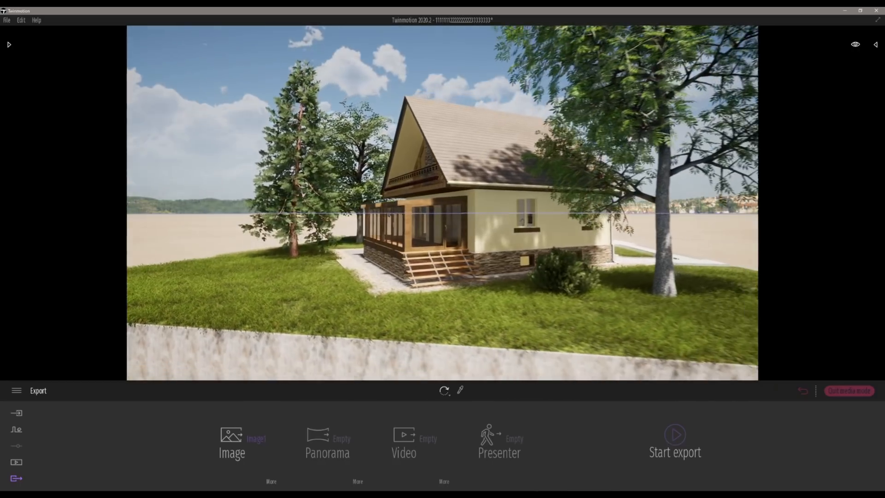
key(s)
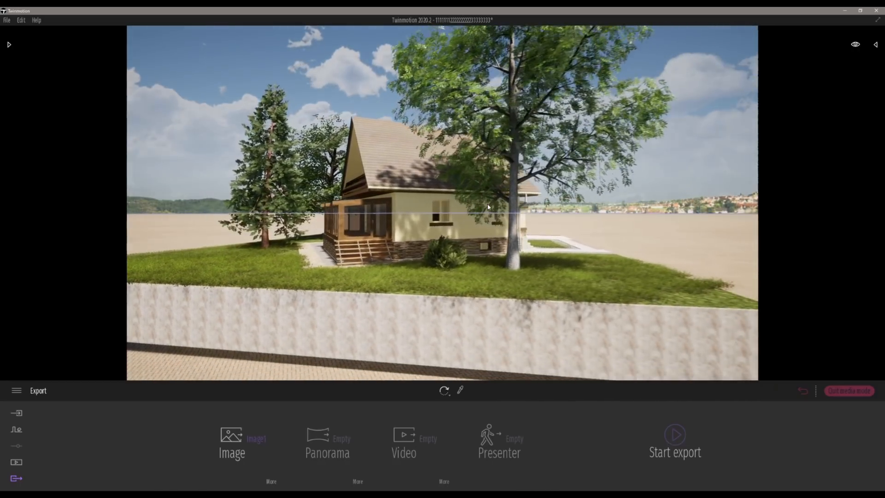
key(s)
key(a)
right_drag(487, 207, 510, 205)
key(s)
key(a)
right_drag(720, 255, 725, 253)
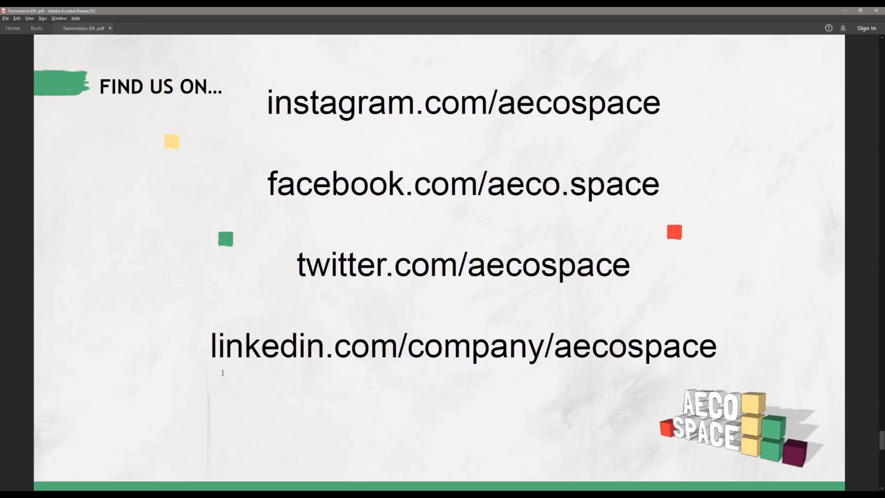
Step: Scroll the PDF presentation to its closing slide
scroll(700, 272, down, 2)
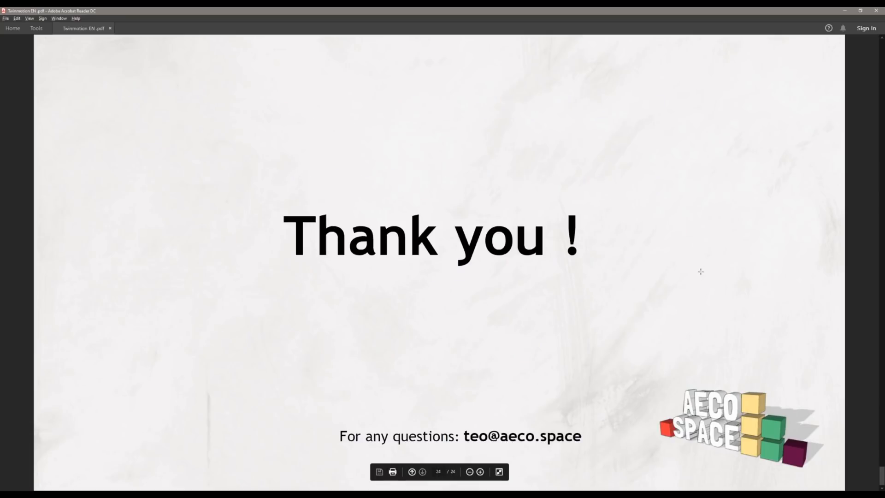